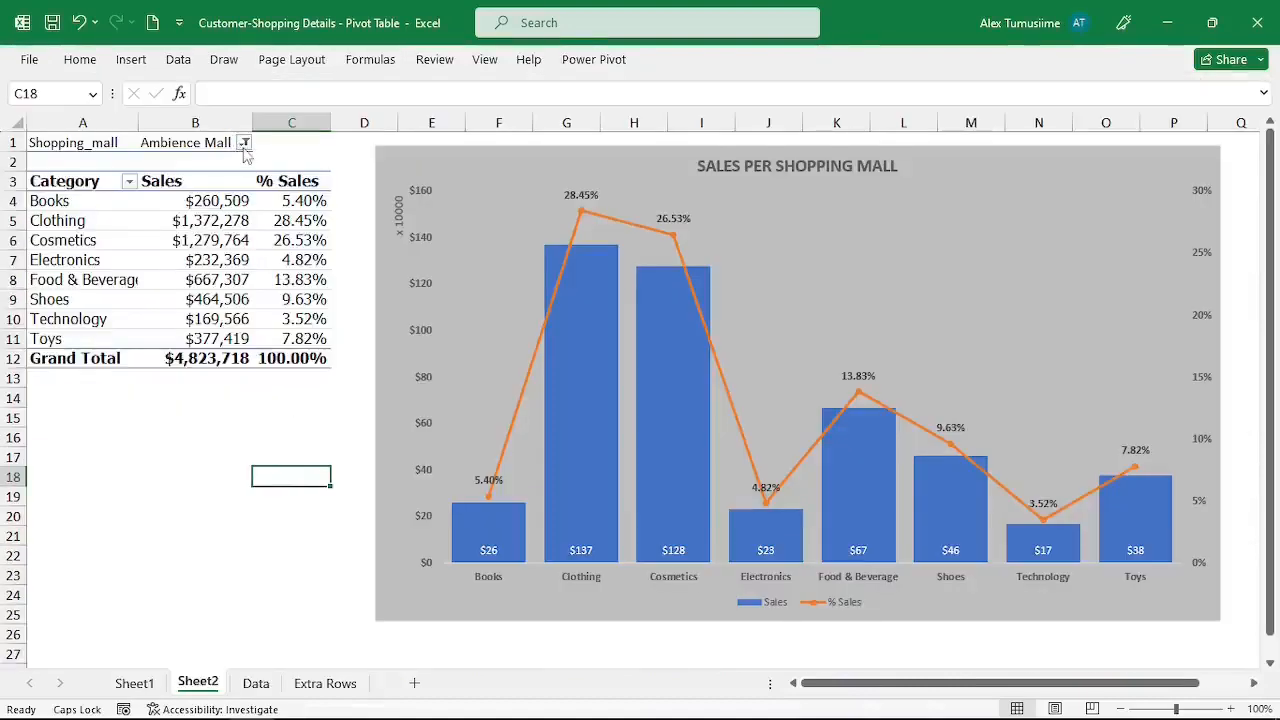
Filter the pivot table's Shopping_mall field to Gateway Mall, and reopen the filter to pick Ambience Mall.
left_click(244, 143)
left_click(88, 220)
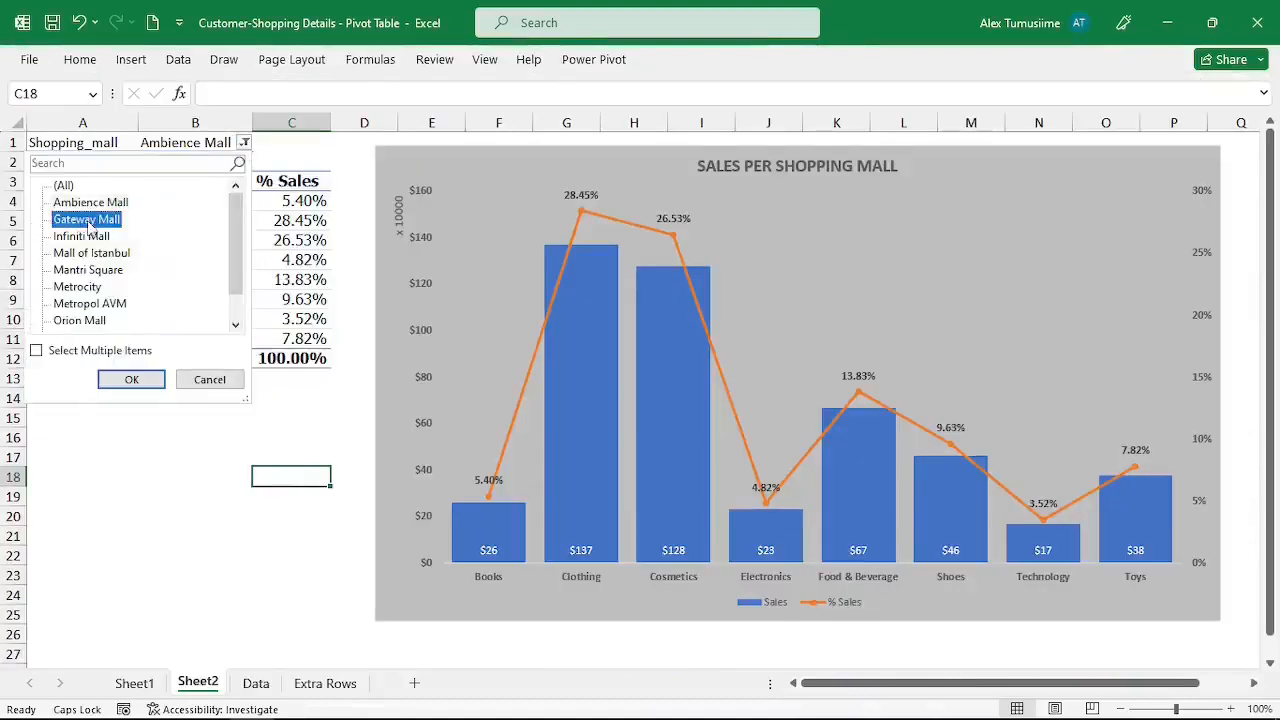
left_click(131, 379)
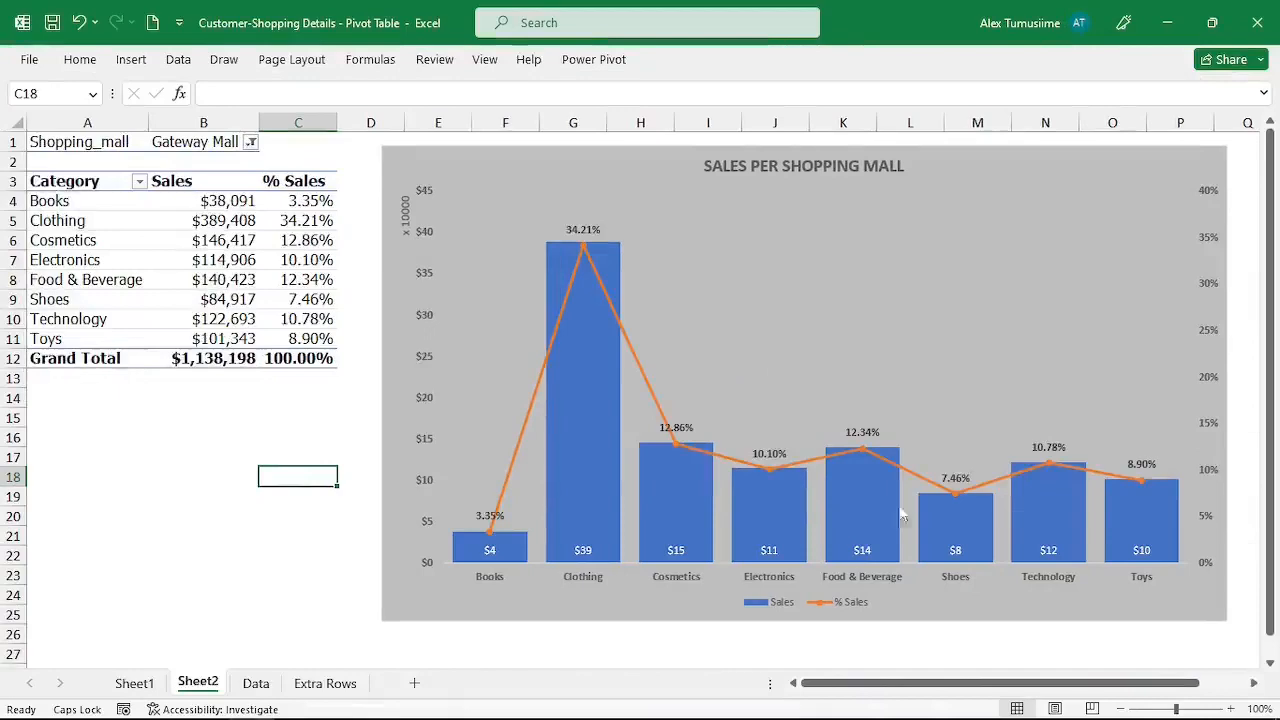
left_click(251, 142)
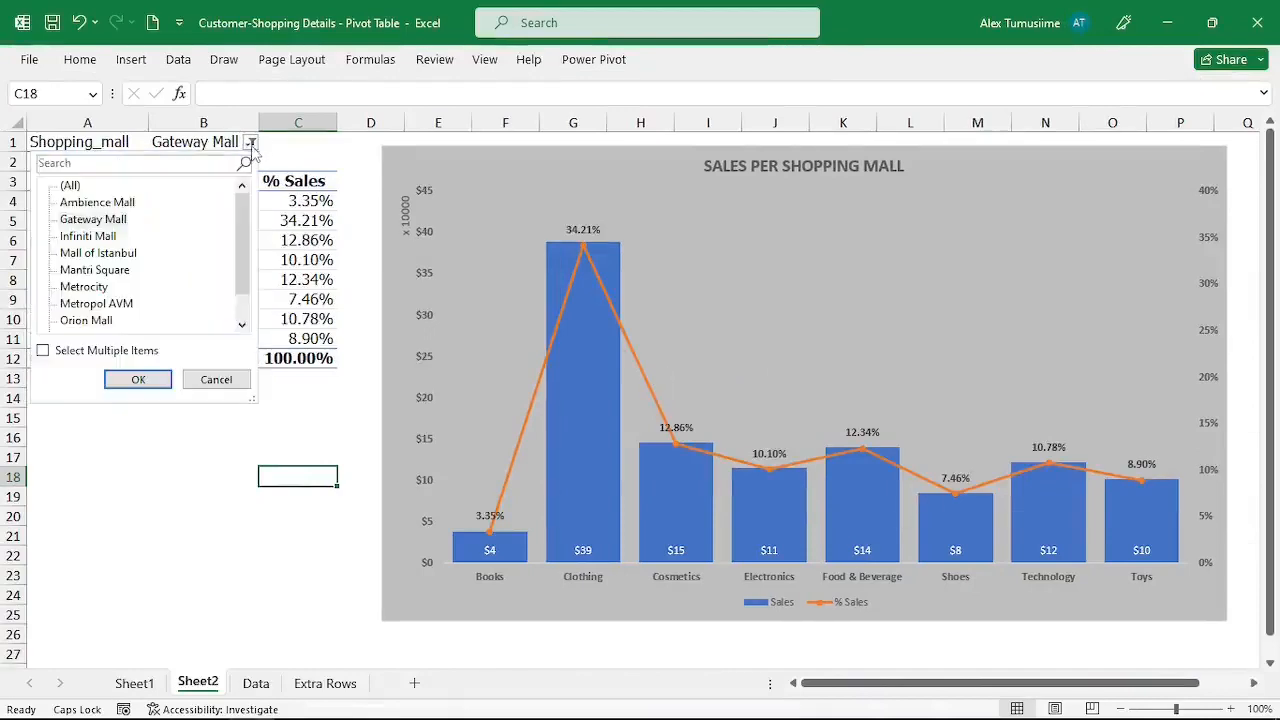
left_click(120, 204)
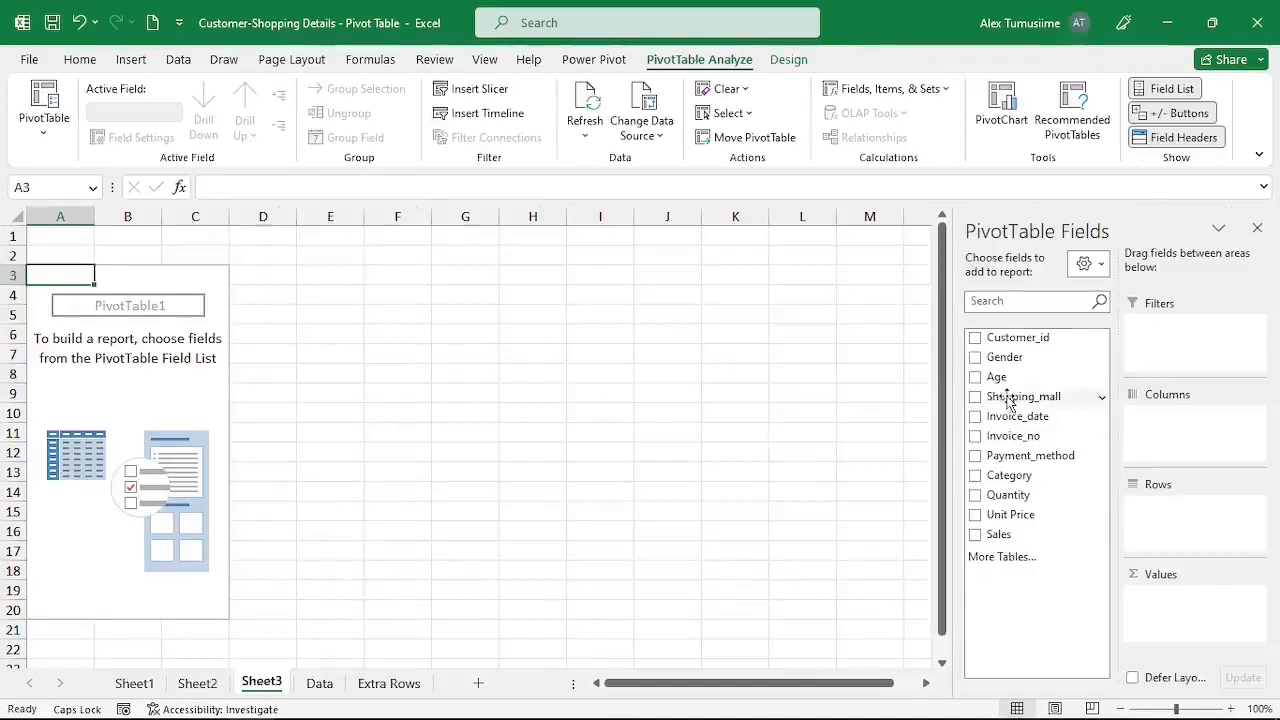
Add the Sales field to the values of the pivot table listing shopping malls.
left_click_drag(1006, 397, 1165, 530)
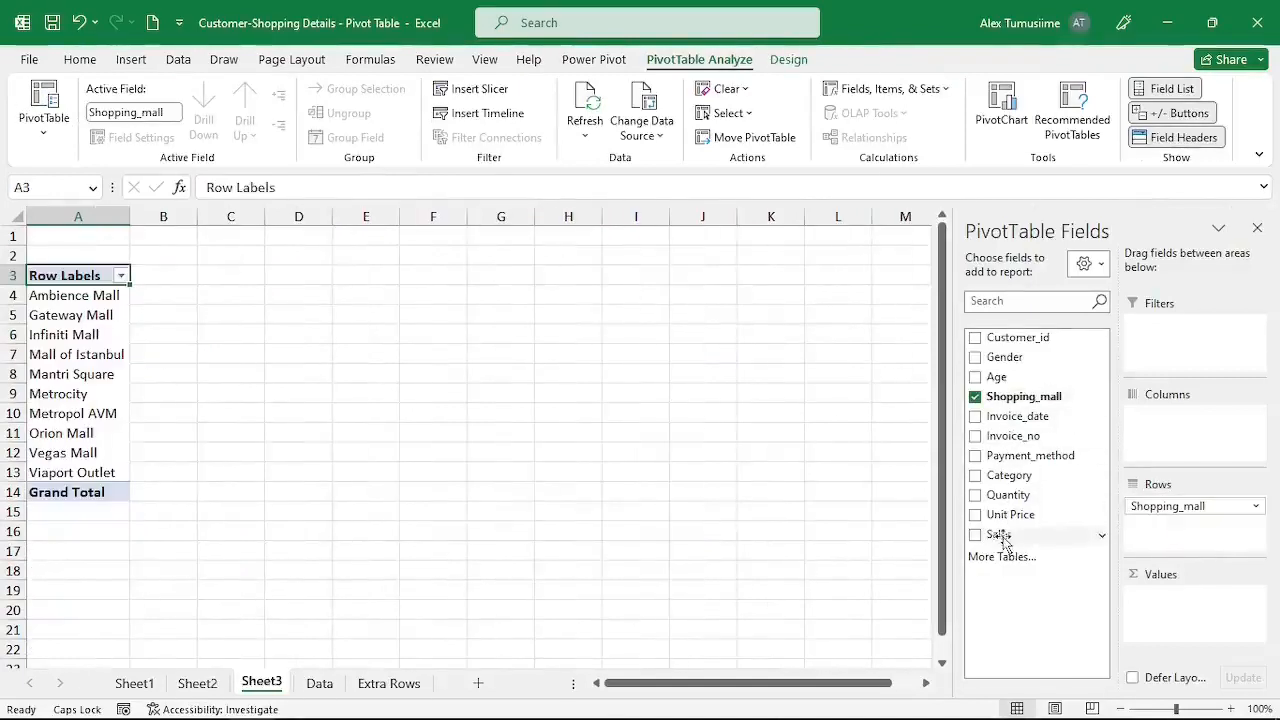
left_click_drag(1001, 540, 1136, 588)
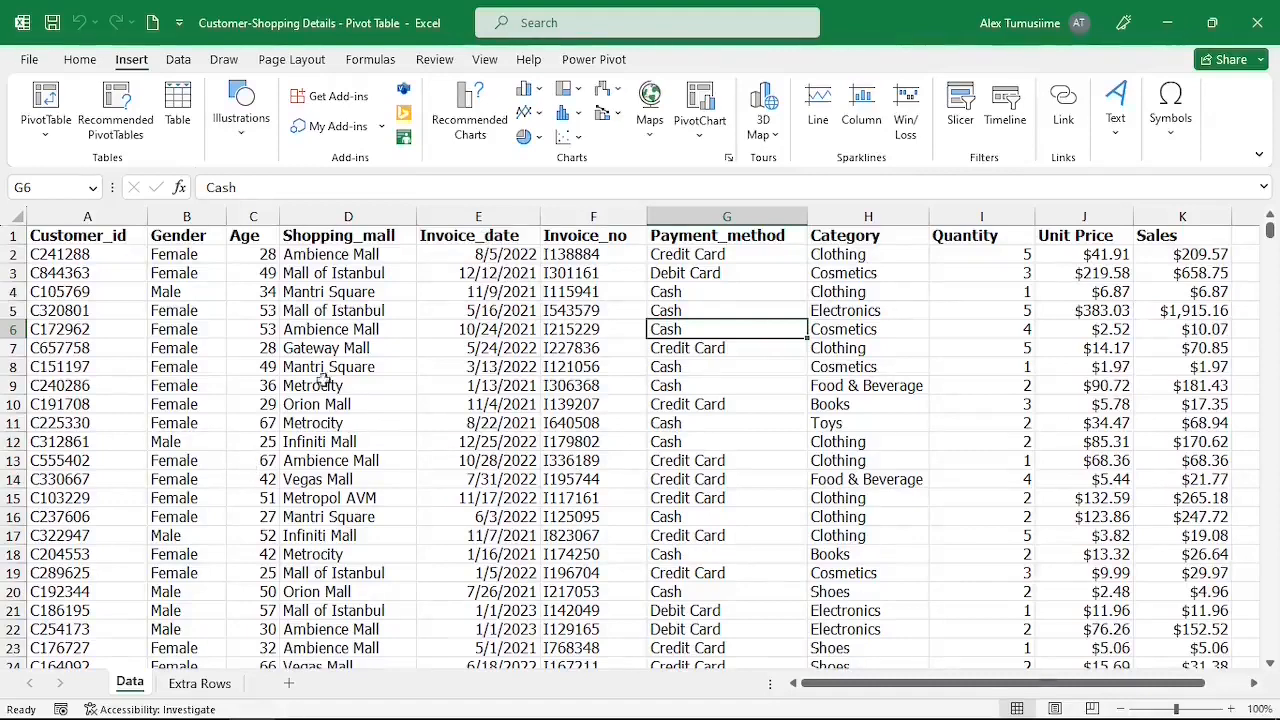
Convert the customer data range A1:K110895 into a table with headers.
left_click(332, 205)
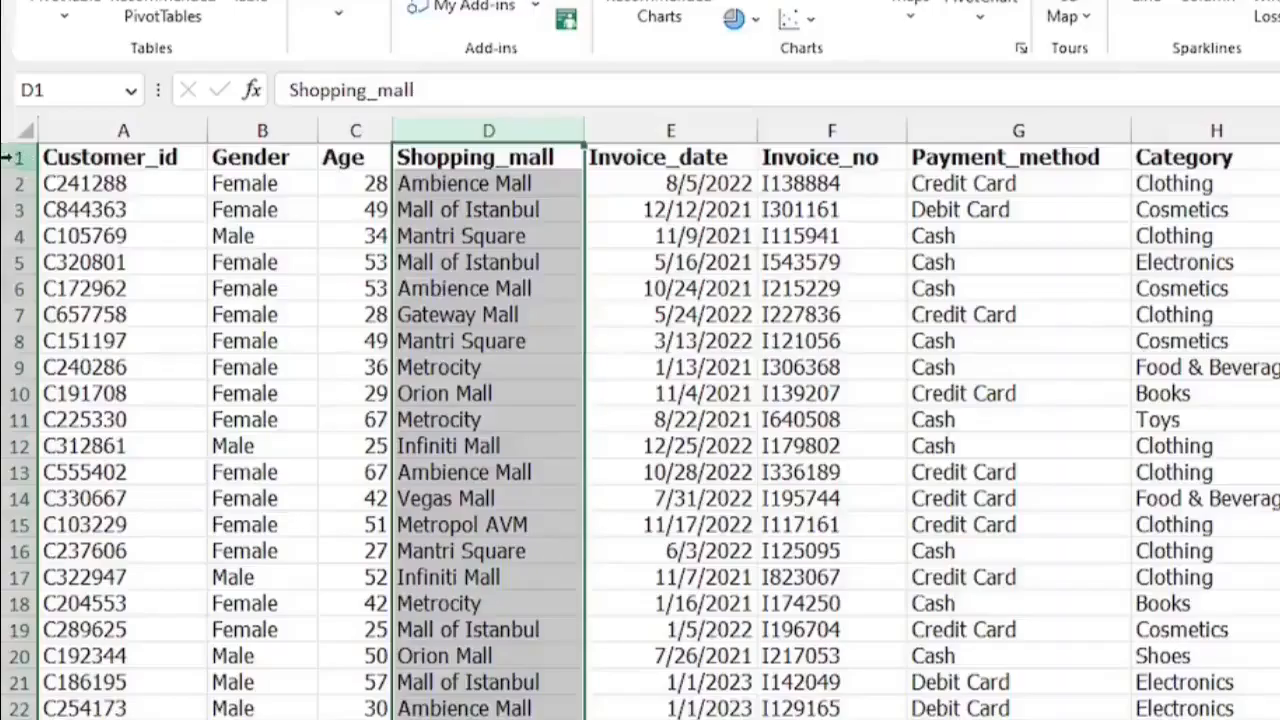
key("ctrl+Home")
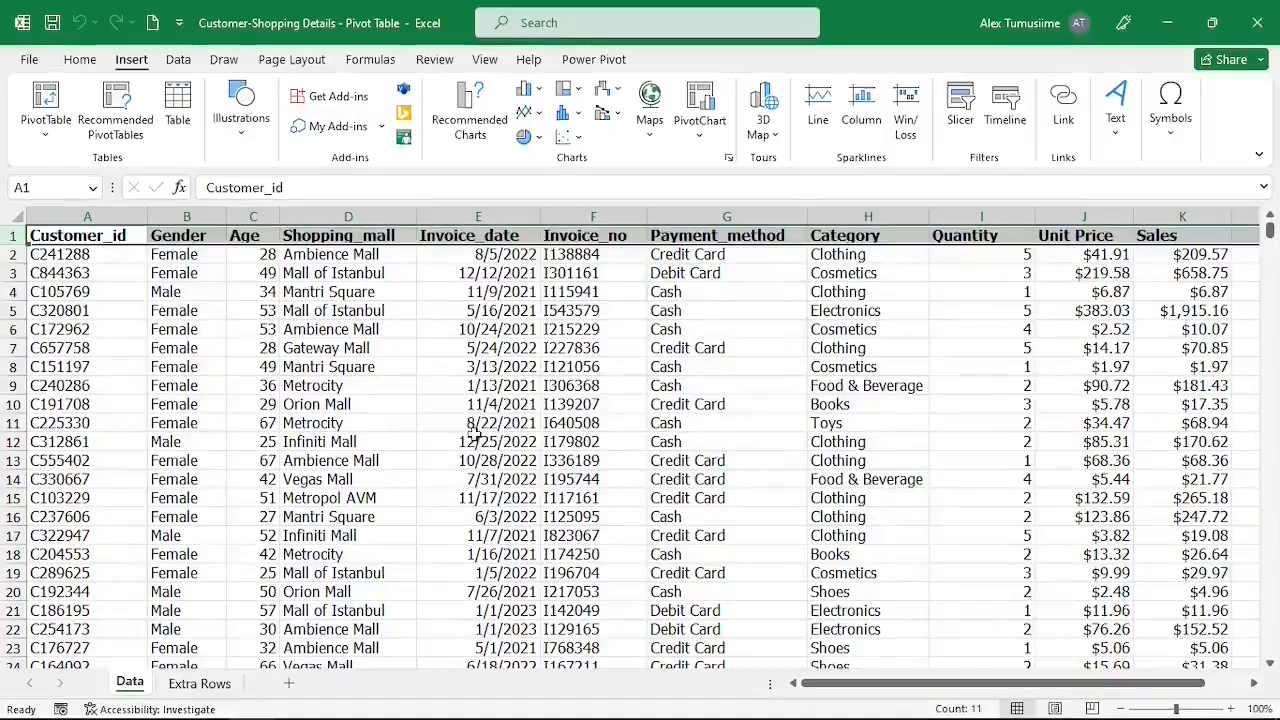
left_click(482, 404)
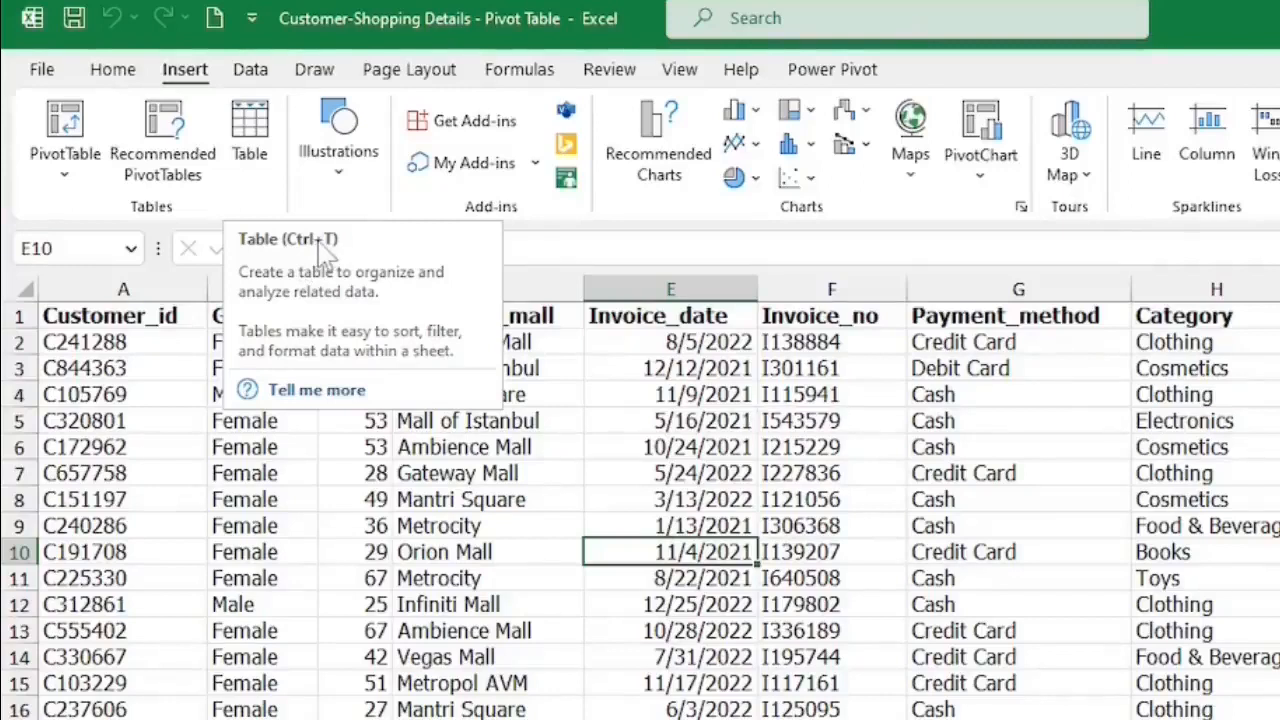
left_click(258, 124)
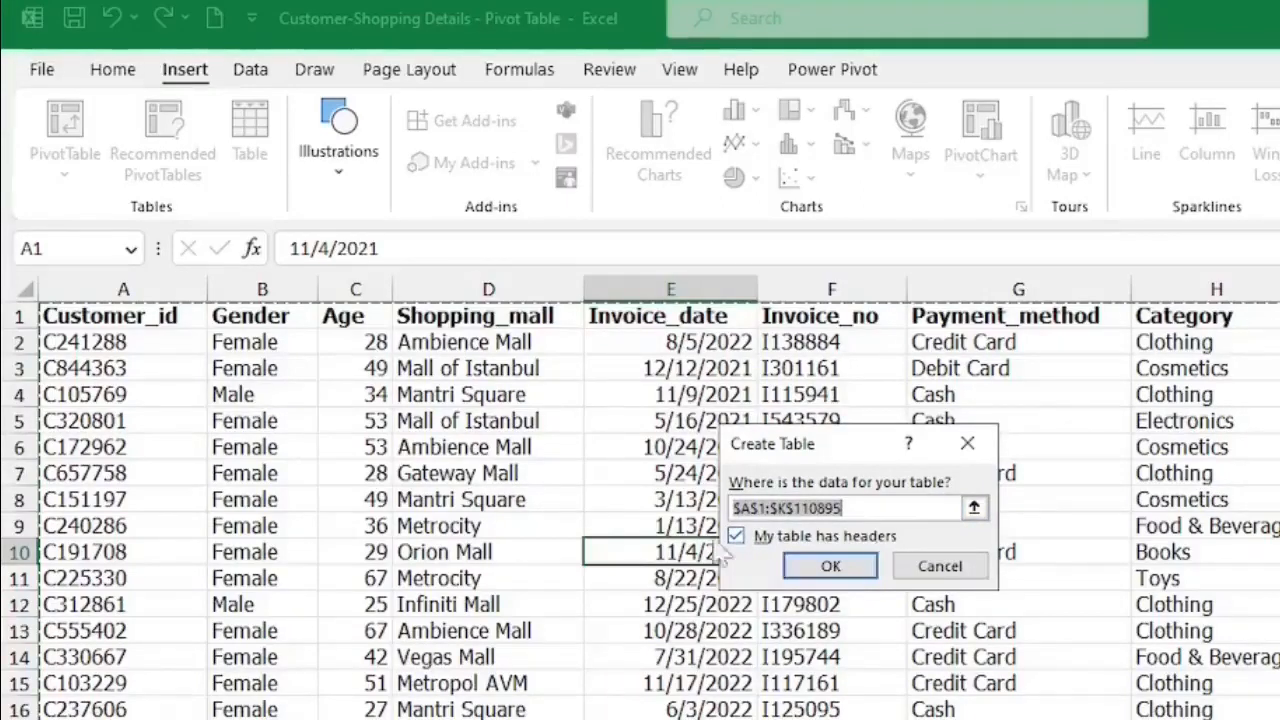
left_click(828, 575)
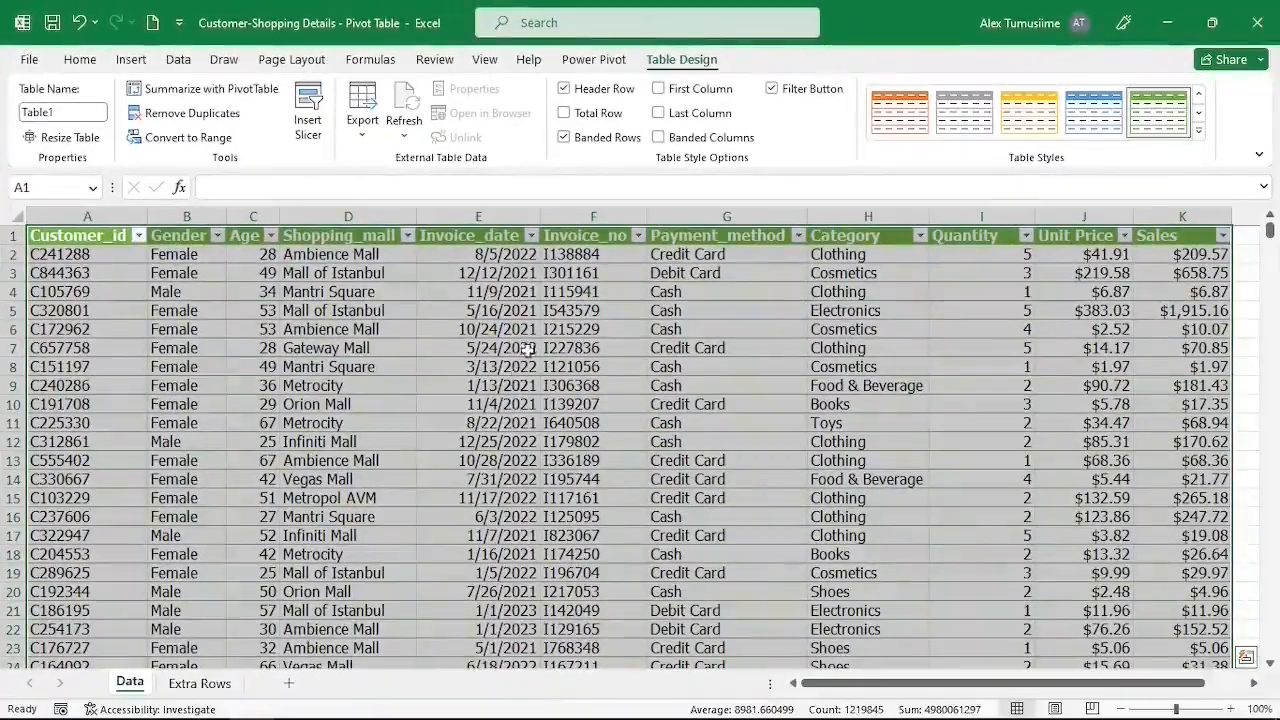
Rename the table as Sales.
left_click(510, 366)
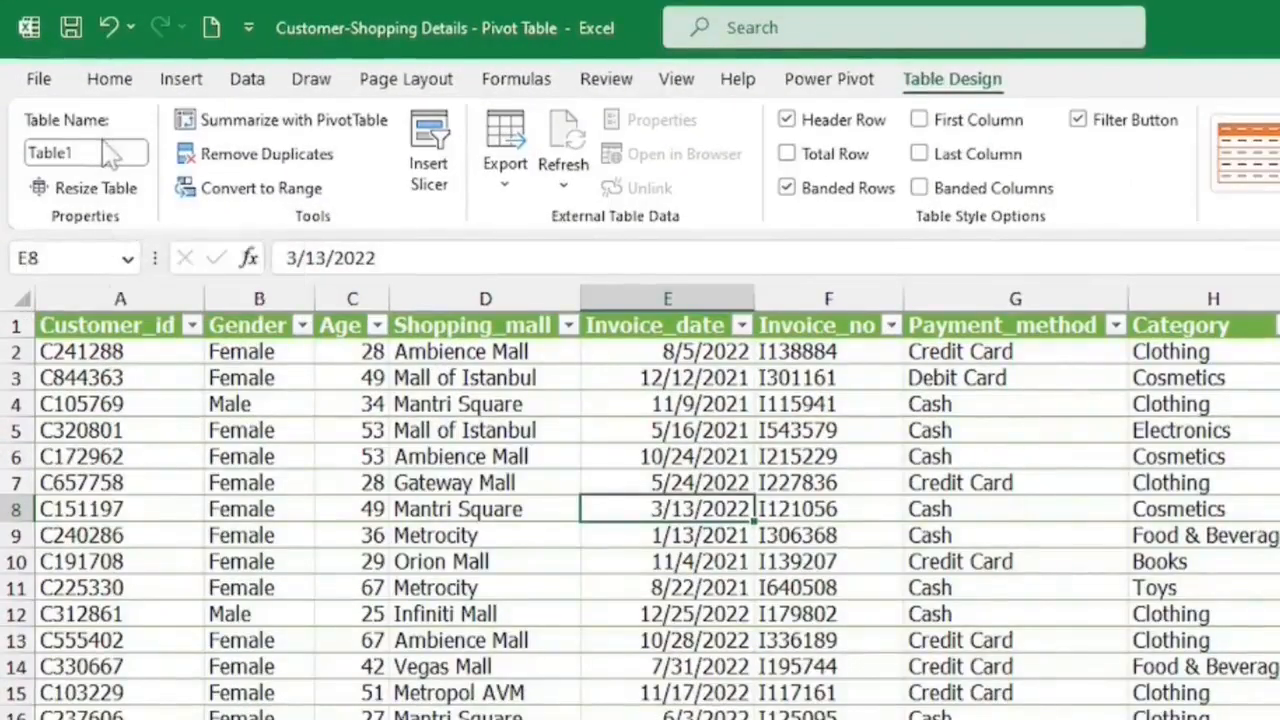
left_click(90, 154)
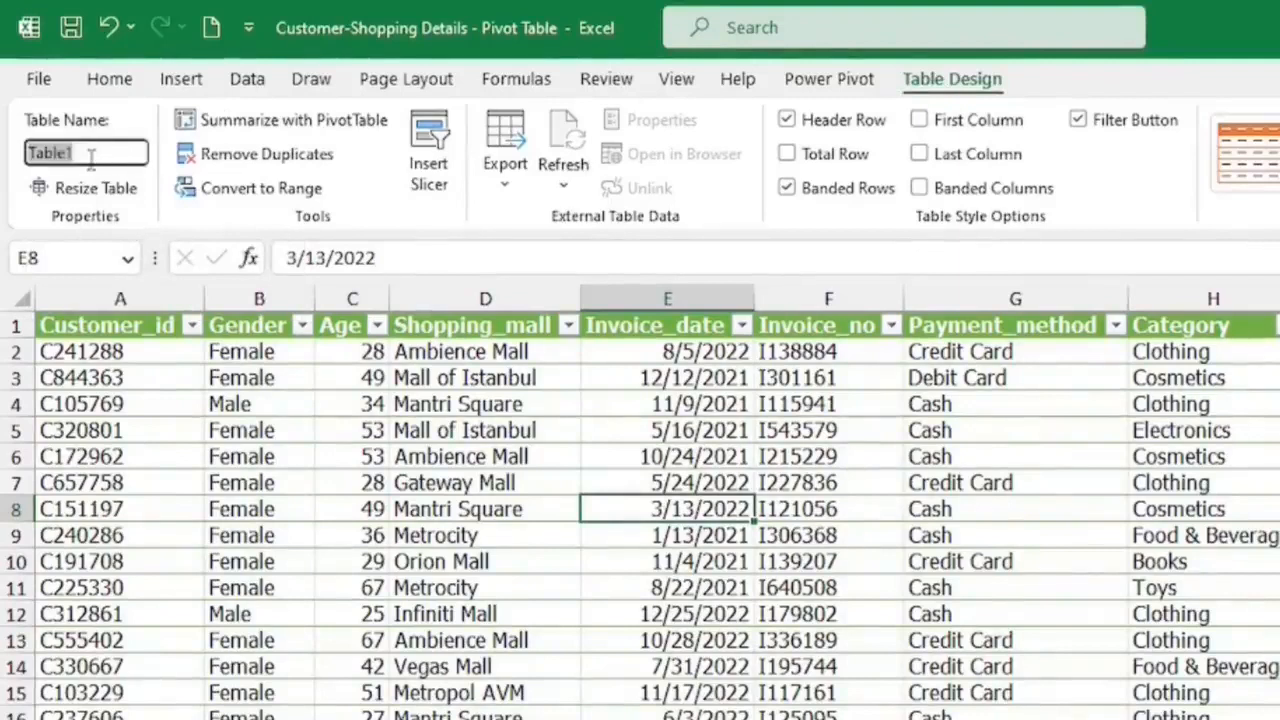
key("BackSpace")
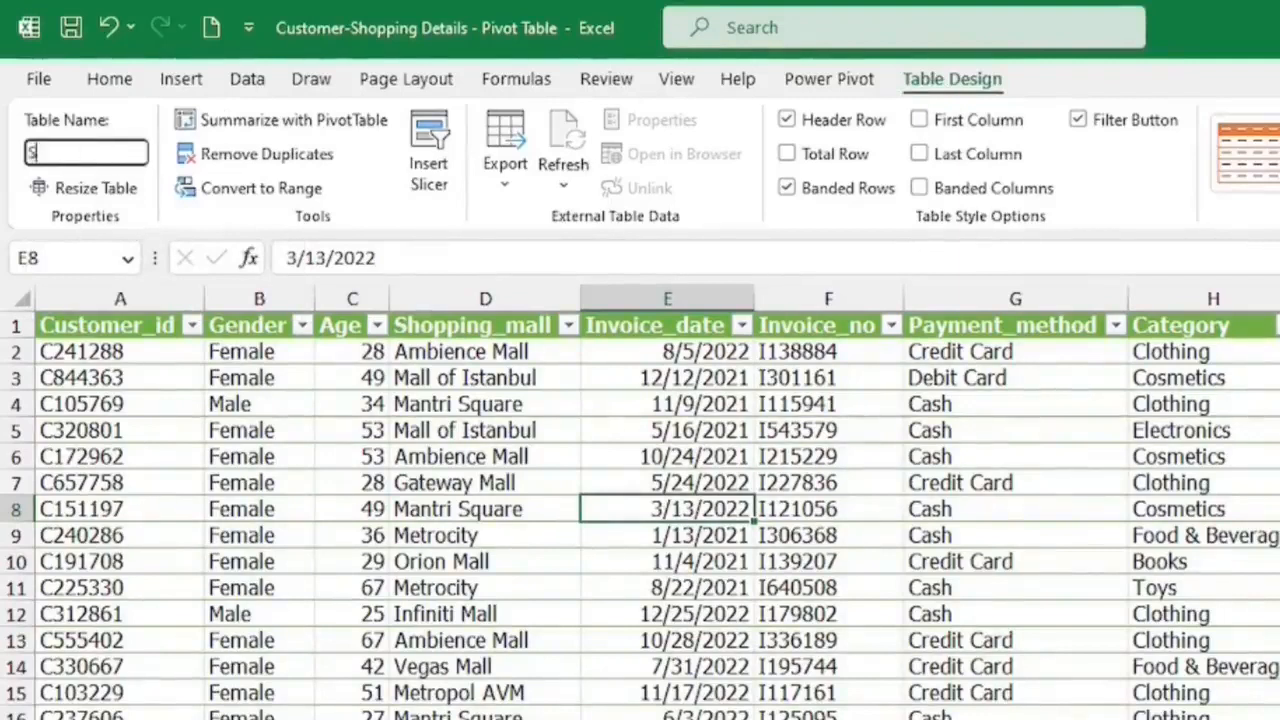
type("Sales")
key("Return")
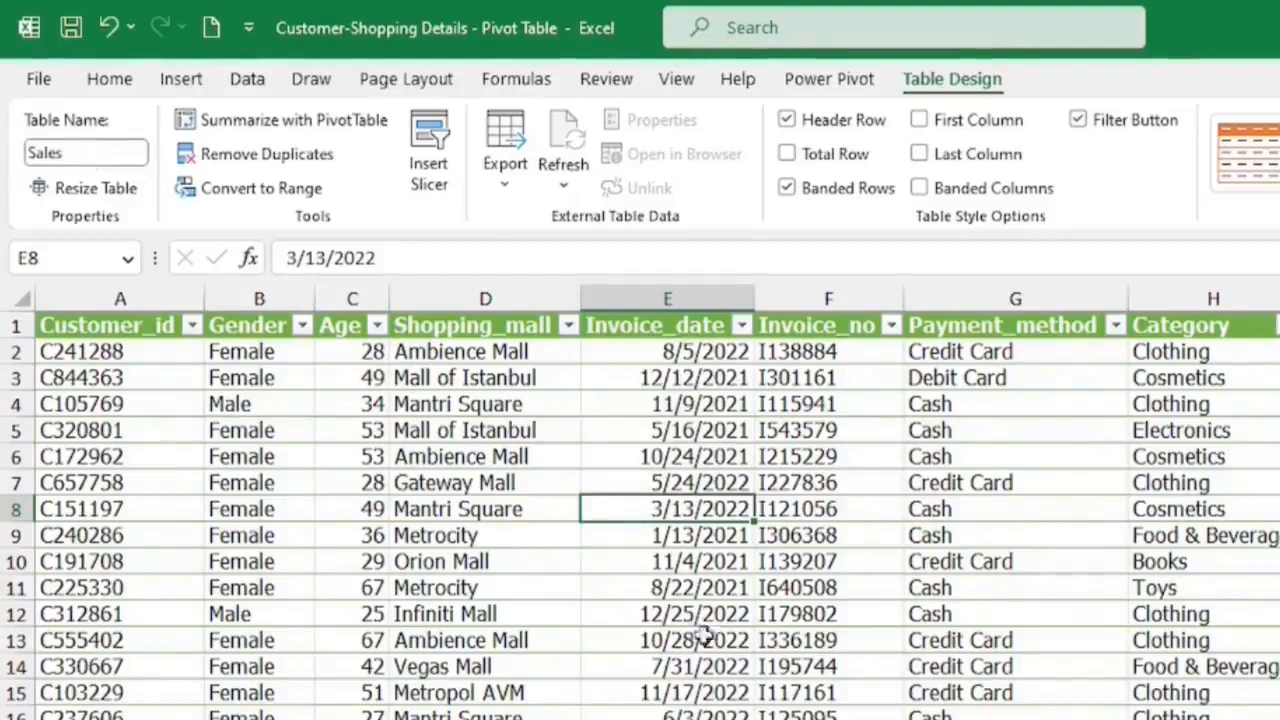
Preview the recommended PivotTables for the Sales table without inserting one.
left_click(183, 80)
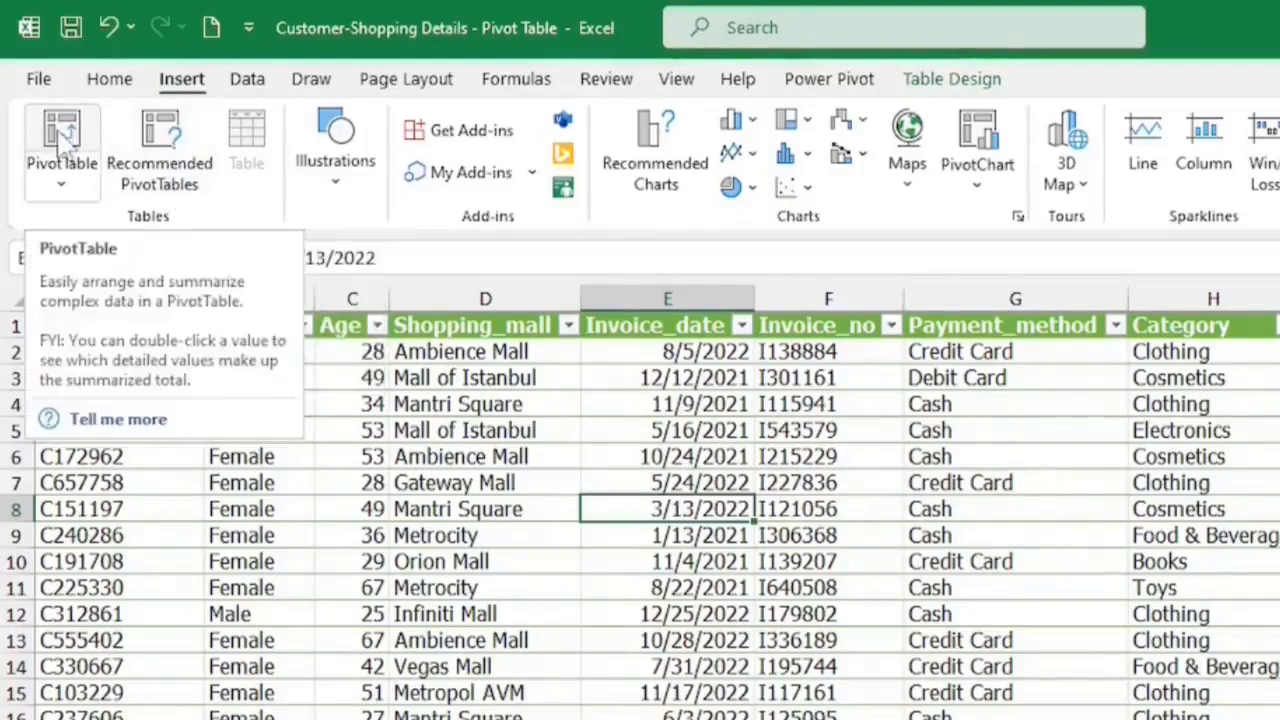
left_click(175, 138)
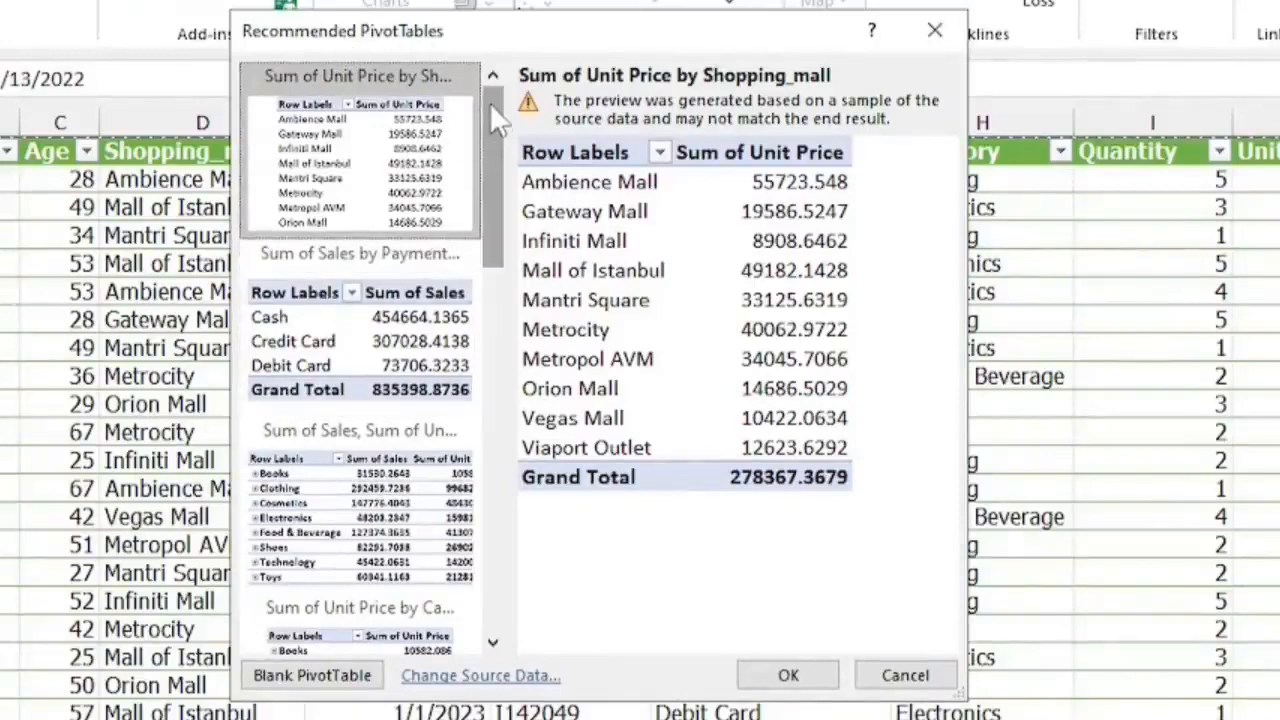
mouse_move(489, 102)
left_mouse_down()
mouse_move(512, 285)
mouse_move(489, 92)
left_mouse_up()
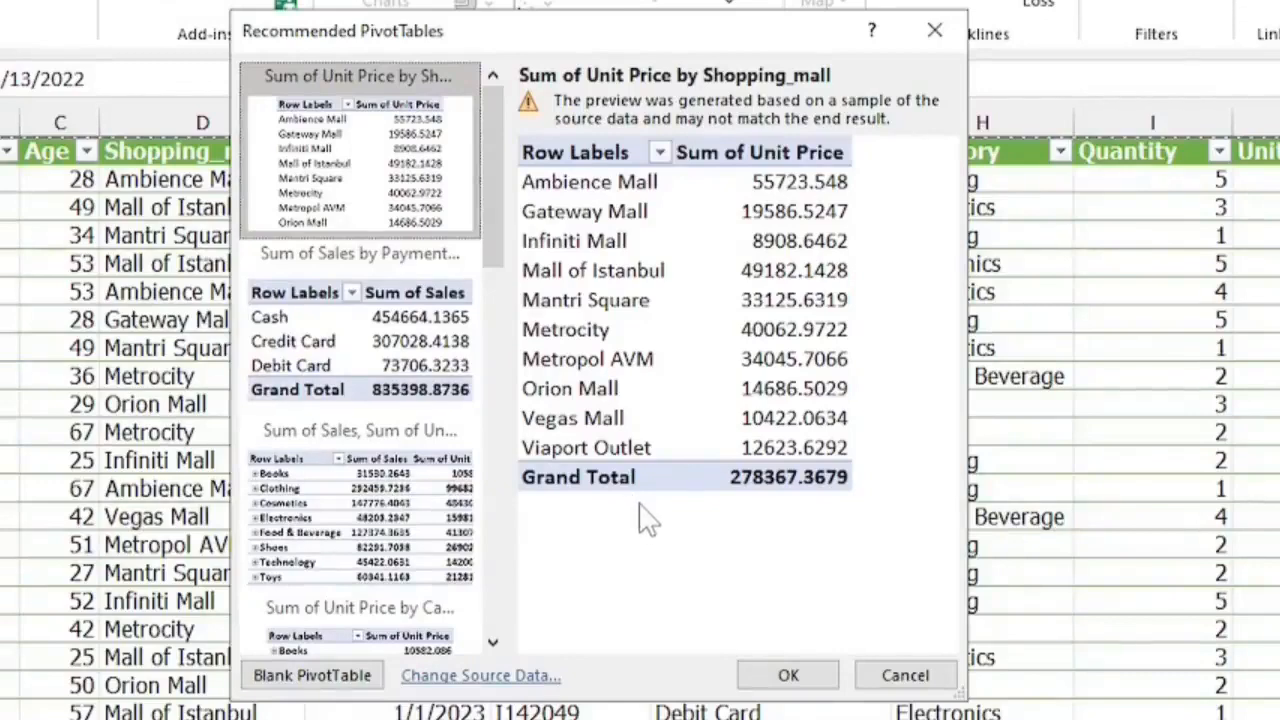
left_click(904, 675)
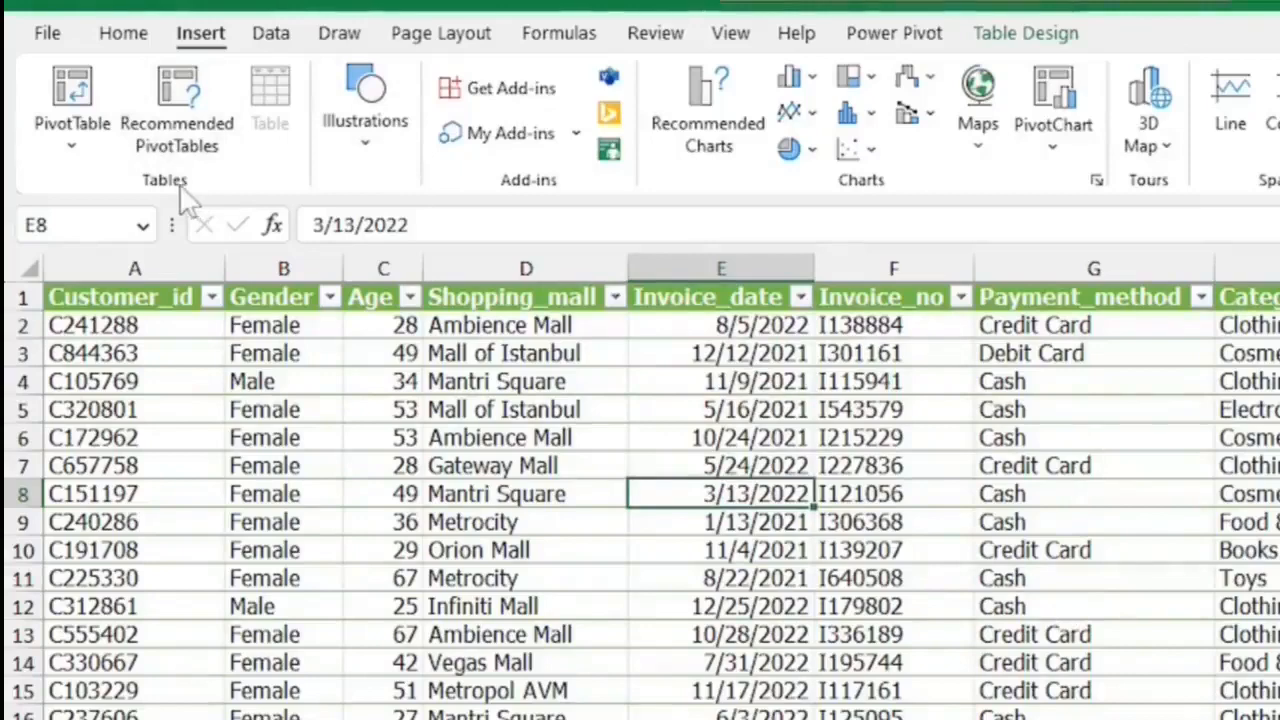
Insert a PivotTable from the Sales table on a new worksheet.
left_click(78, 92)
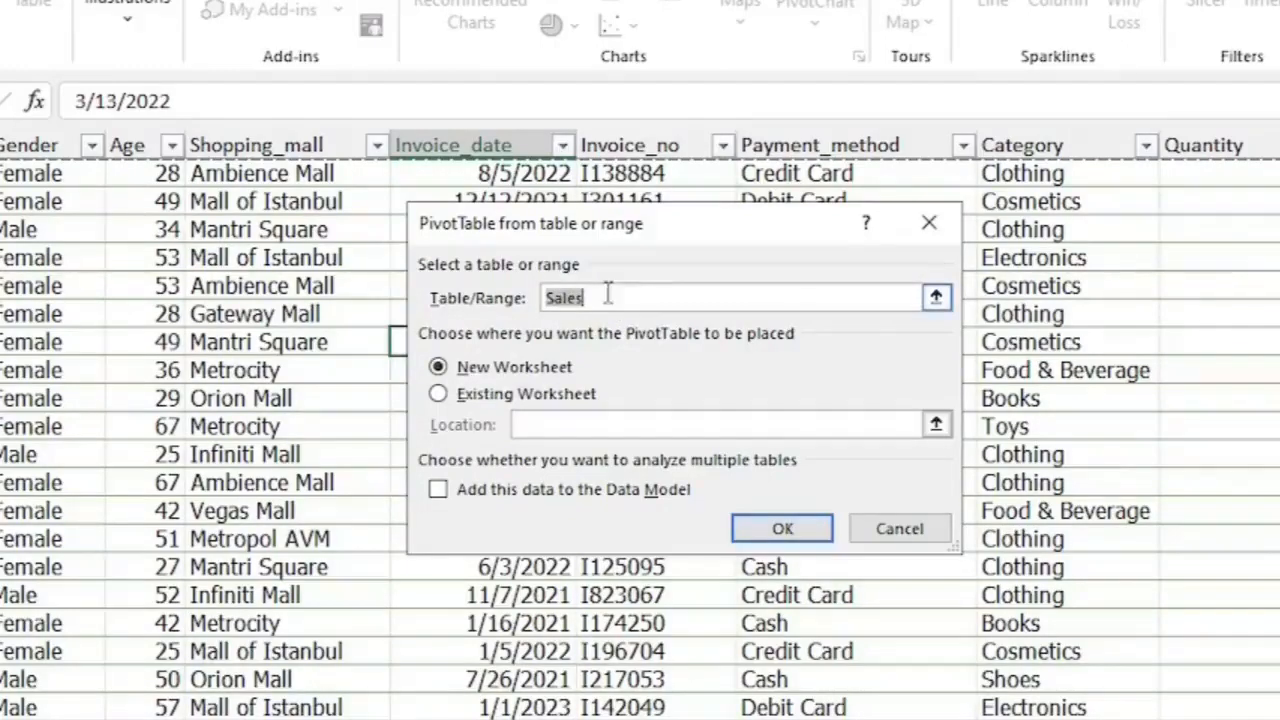
left_click(610, 299)
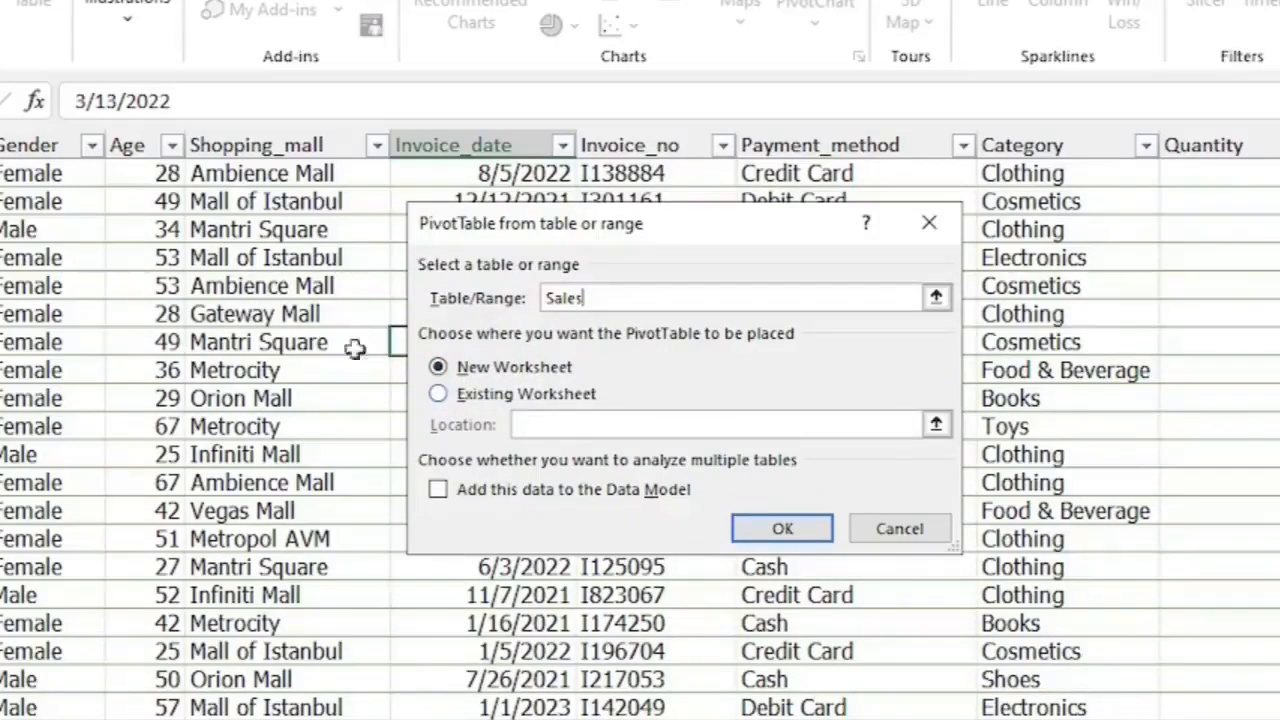
left_click(470, 396)
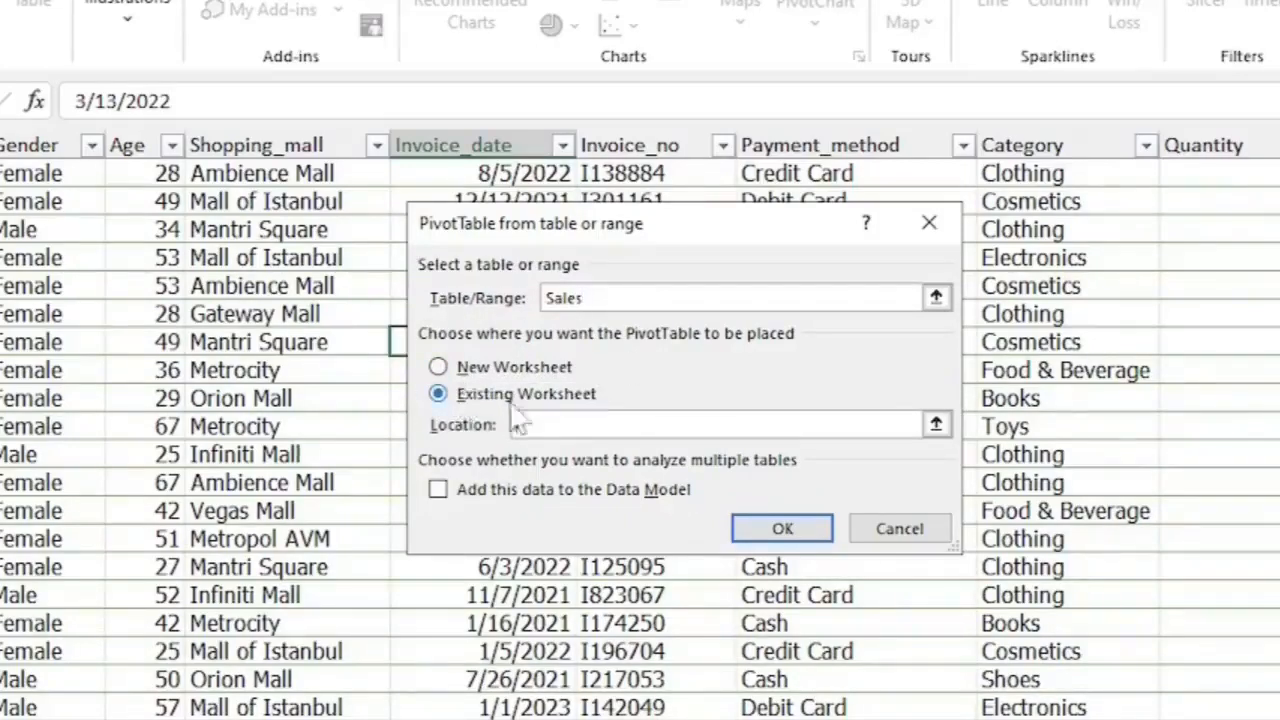
left_click(936, 424)
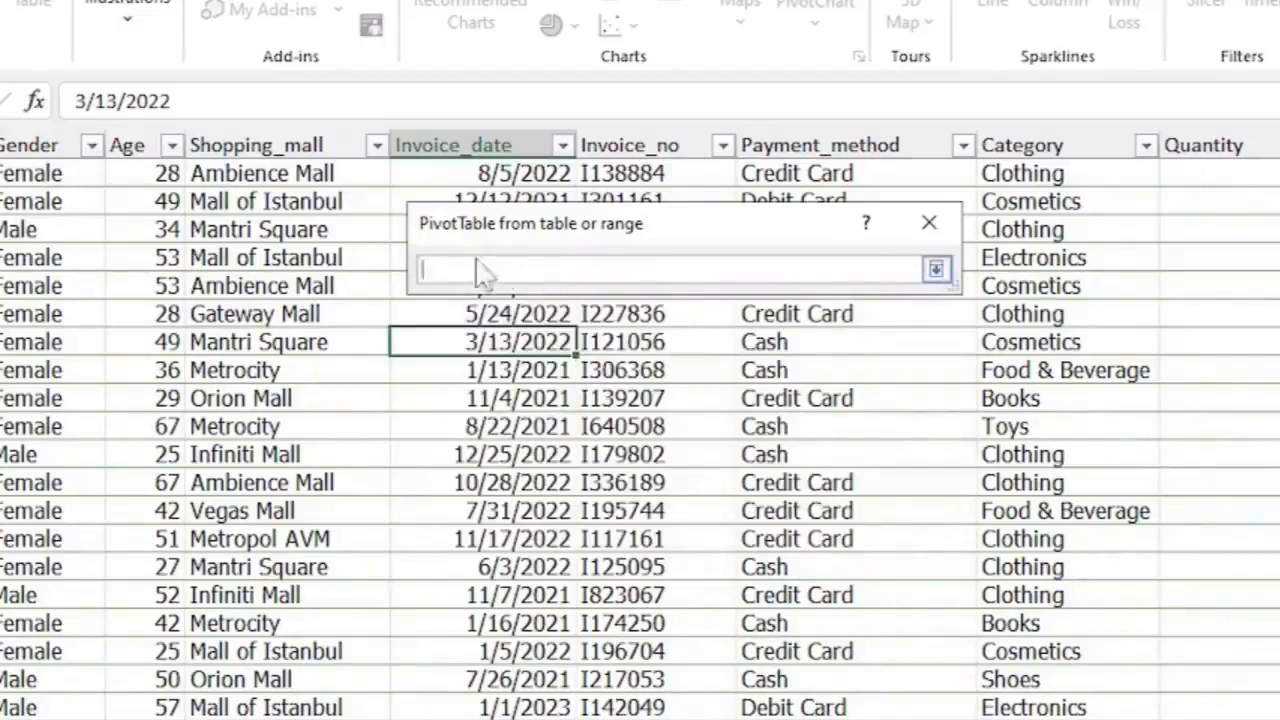
left_click(936, 270)
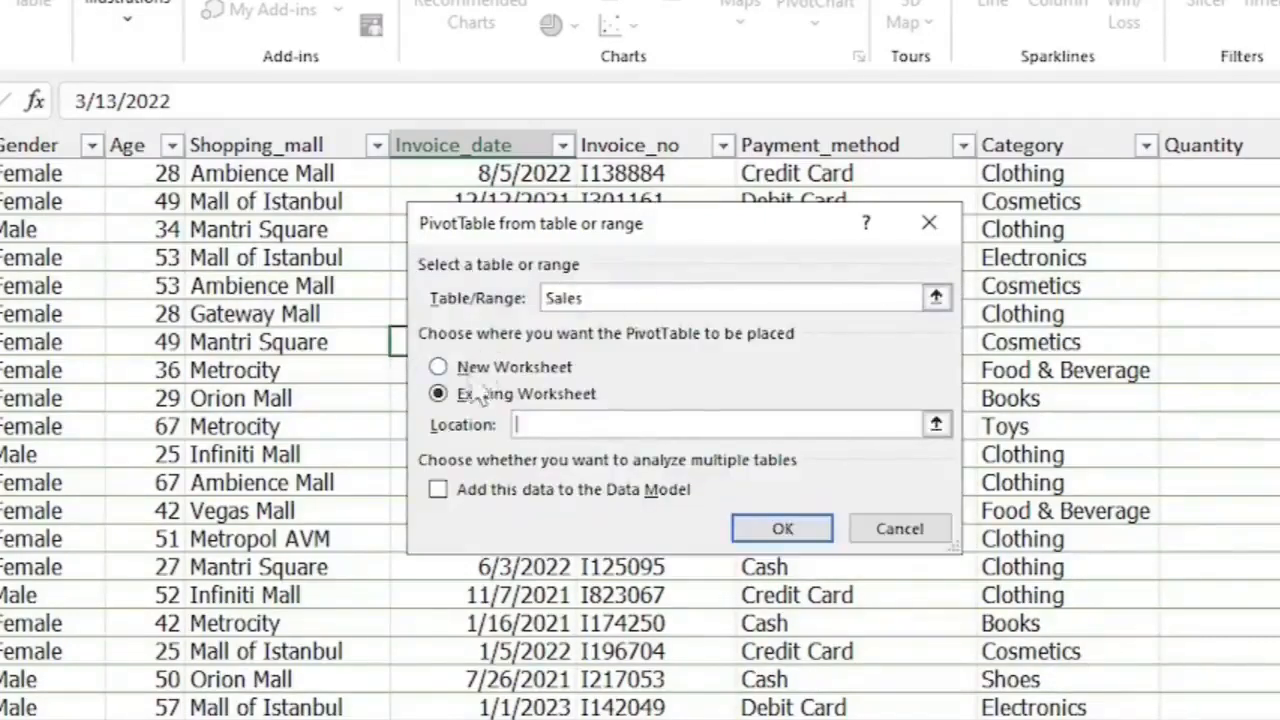
left_click(440, 368)
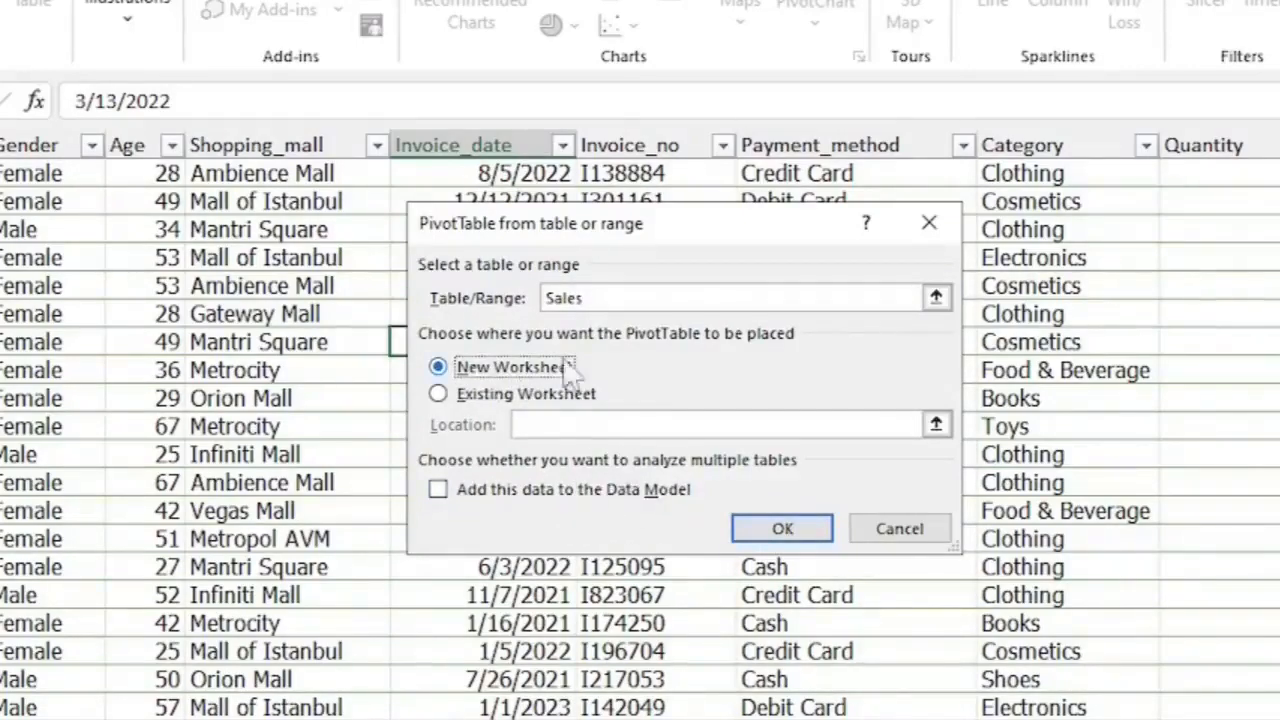
left_click(783, 530)
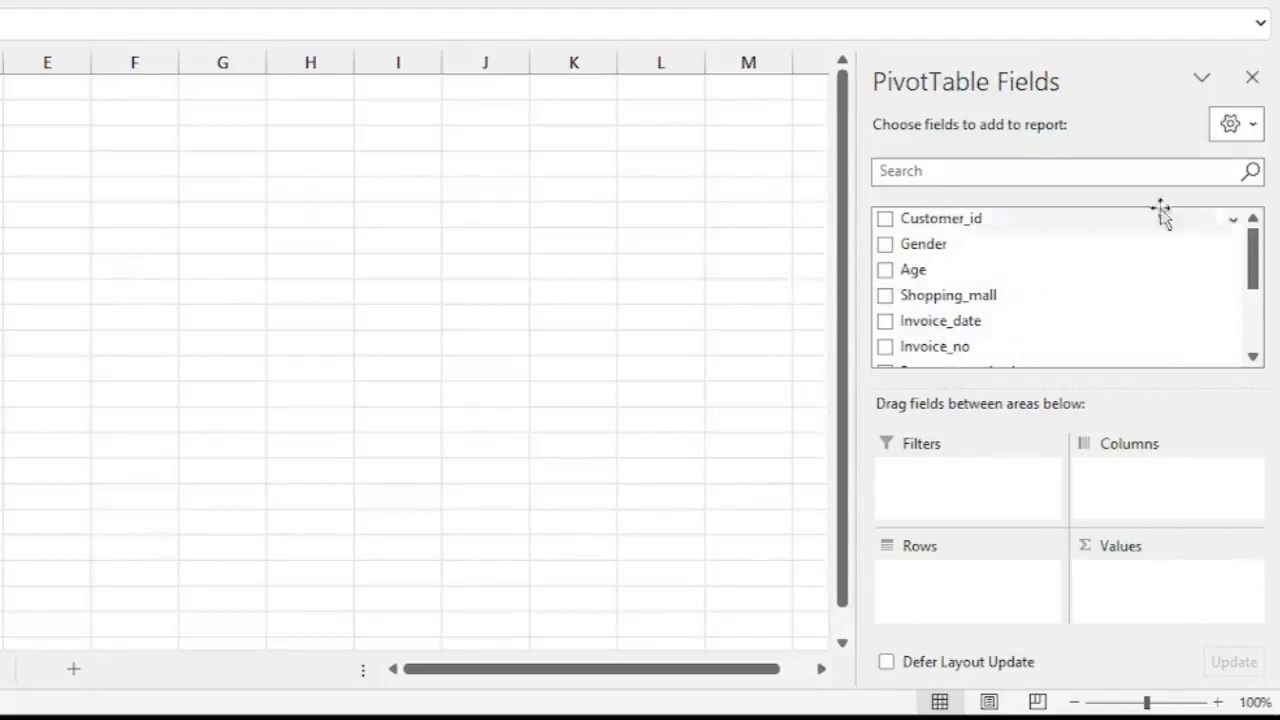
Set the PivotTable Fields layout to Fields Section and Areas Section Side-By-Side.
left_click(1252, 128)
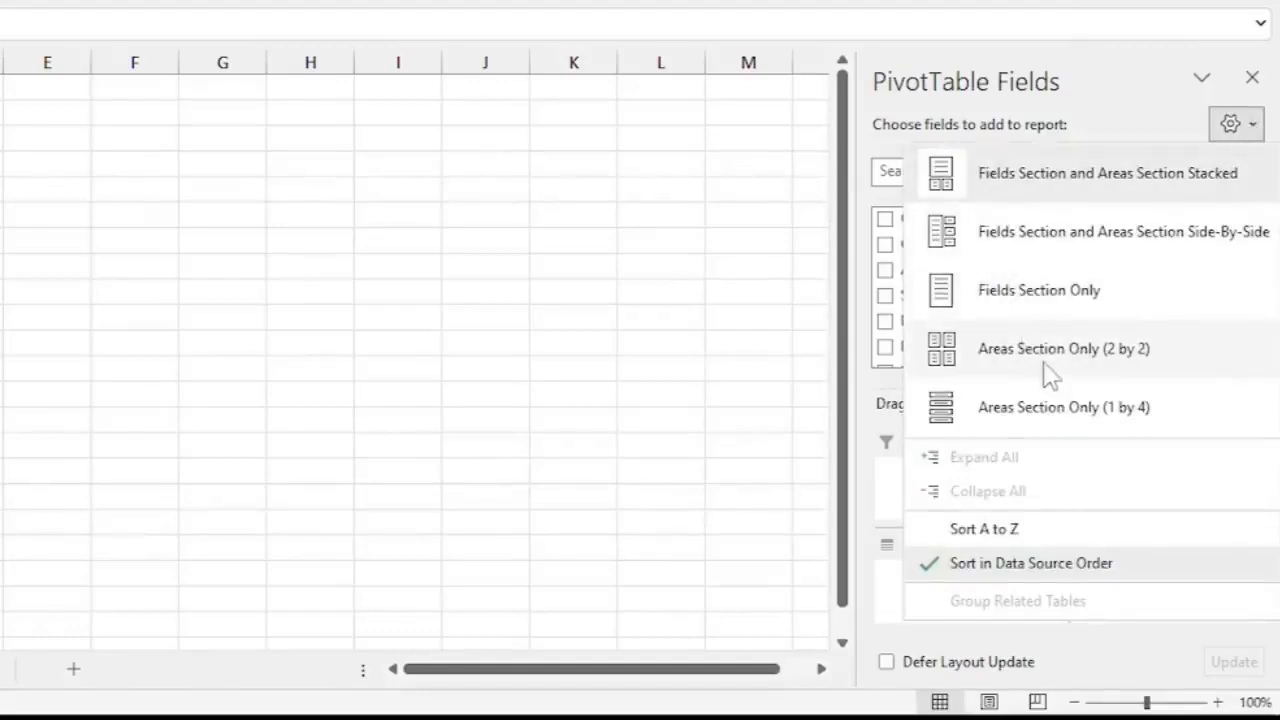
left_click(1012, 238)
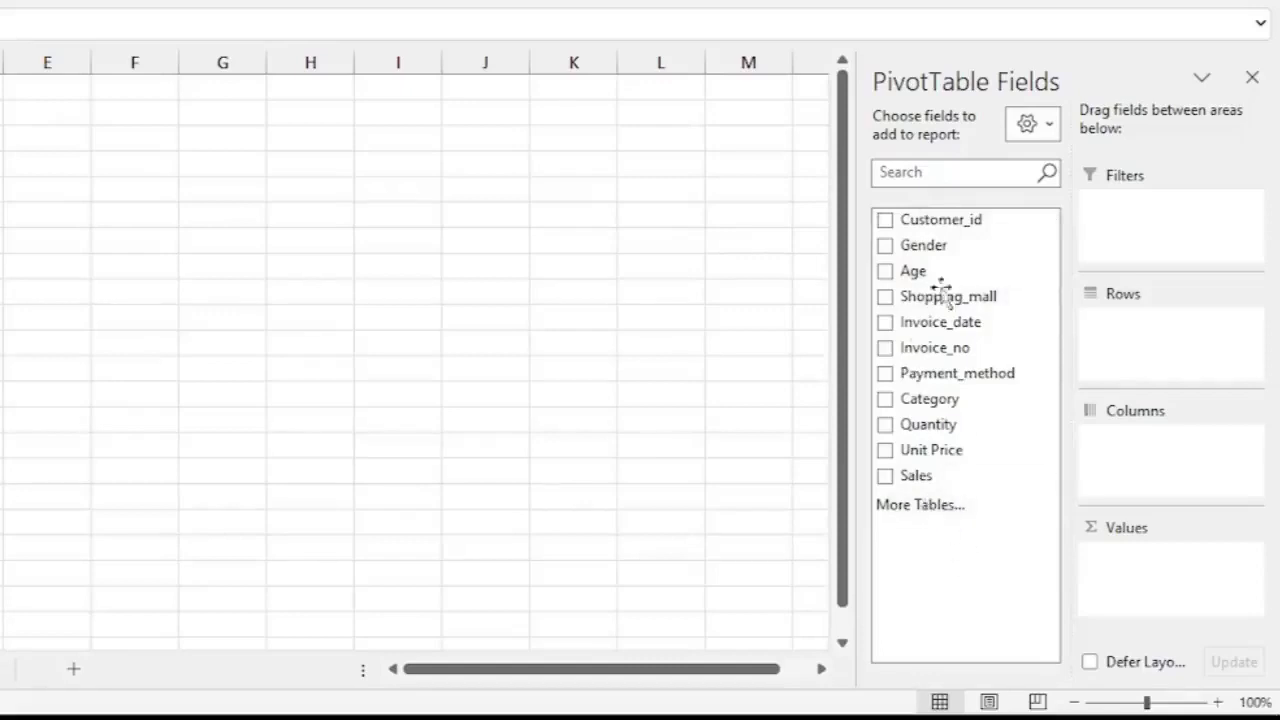
left_click(1052, 130)
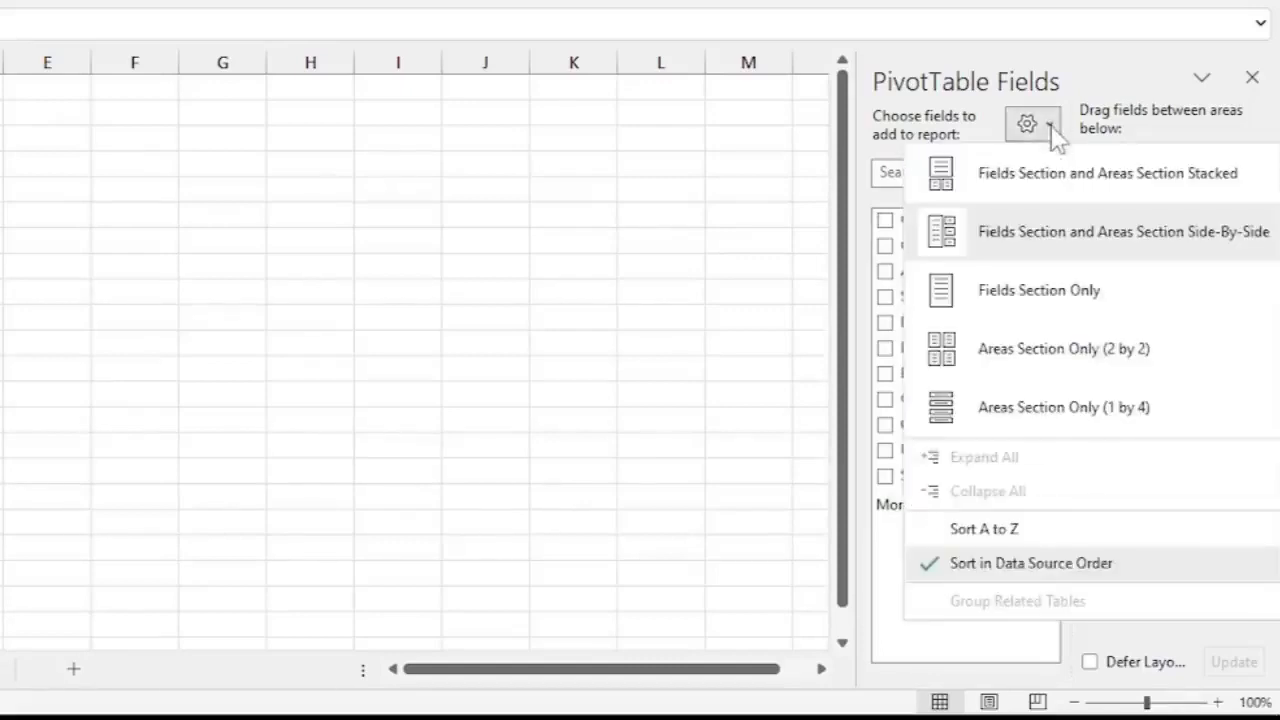
left_click(1022, 171)
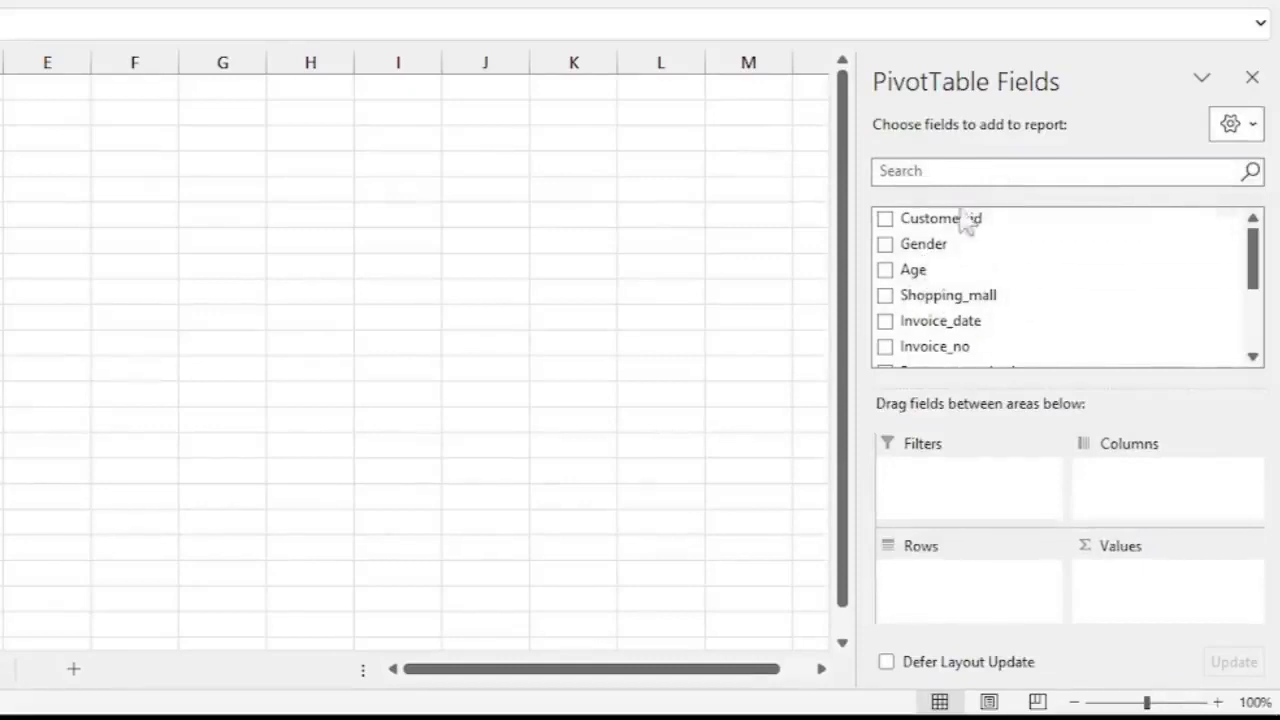
left_click(1252, 126)
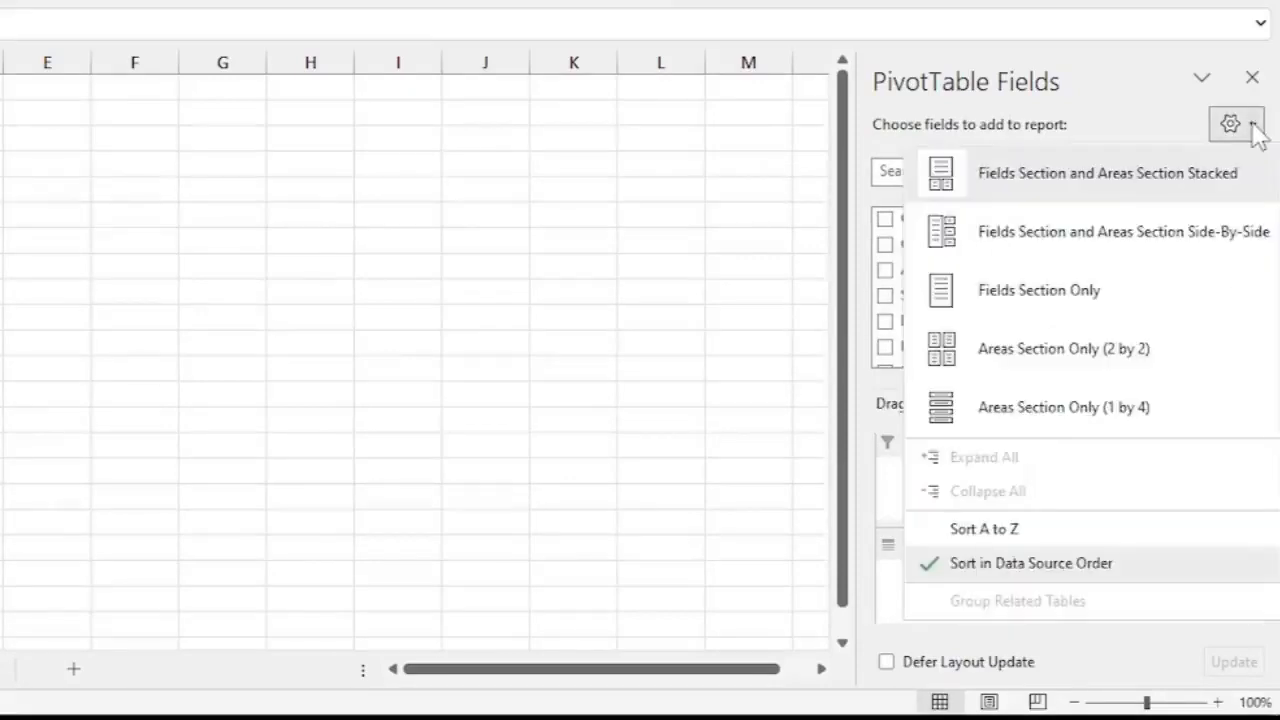
left_click(1020, 240)
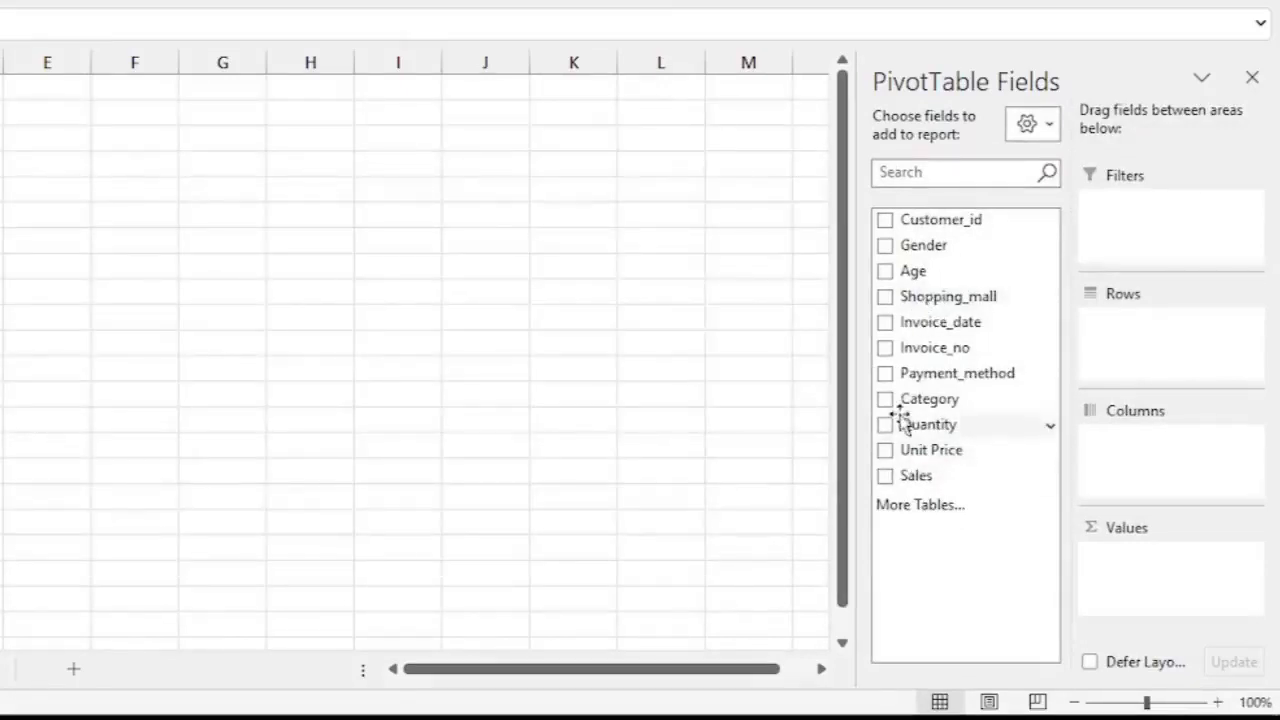
Sort the PivotTable field list A to Z.
left_click(1050, 128)
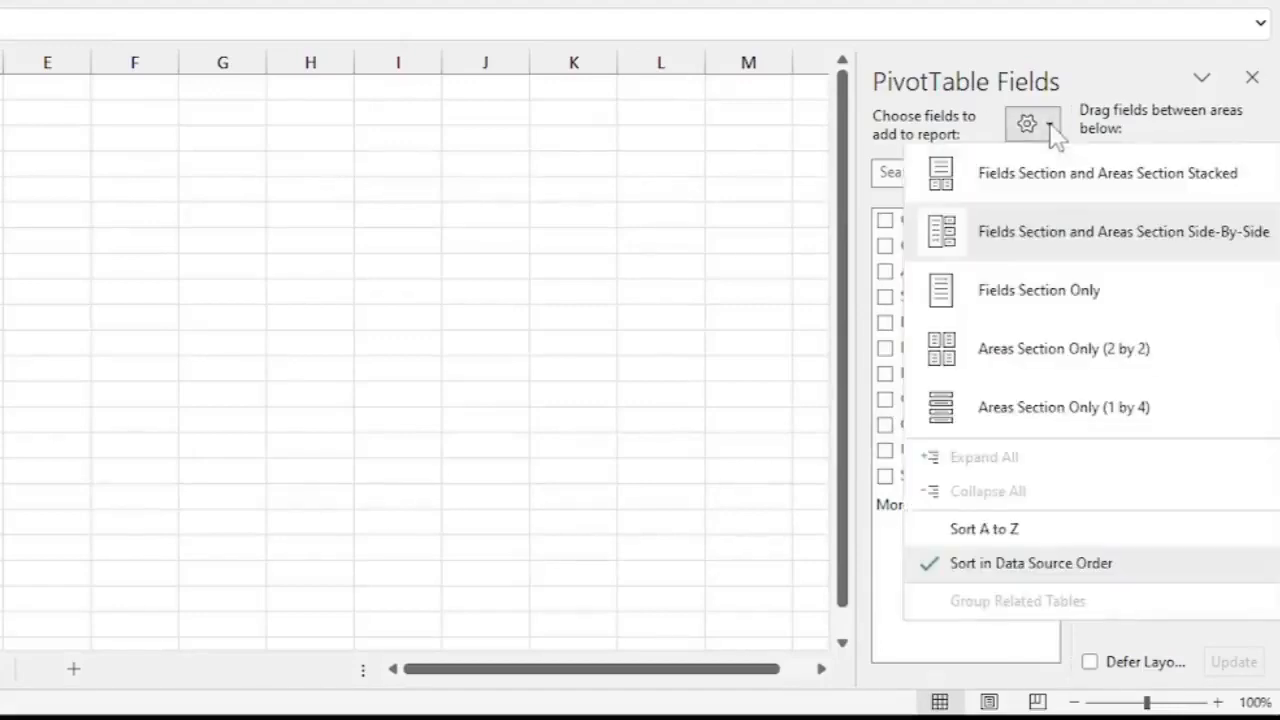
left_click(998, 530)
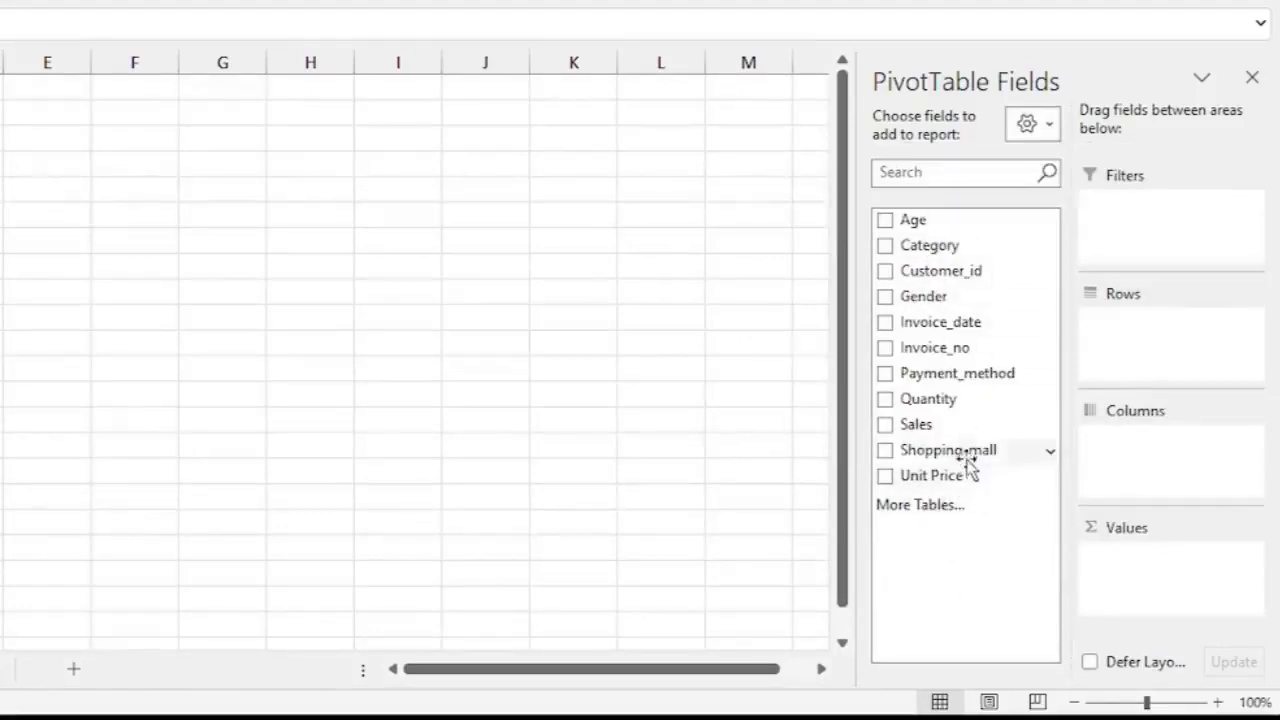
Sort the PivotTable field list in data source order.
left_click(1048, 125)
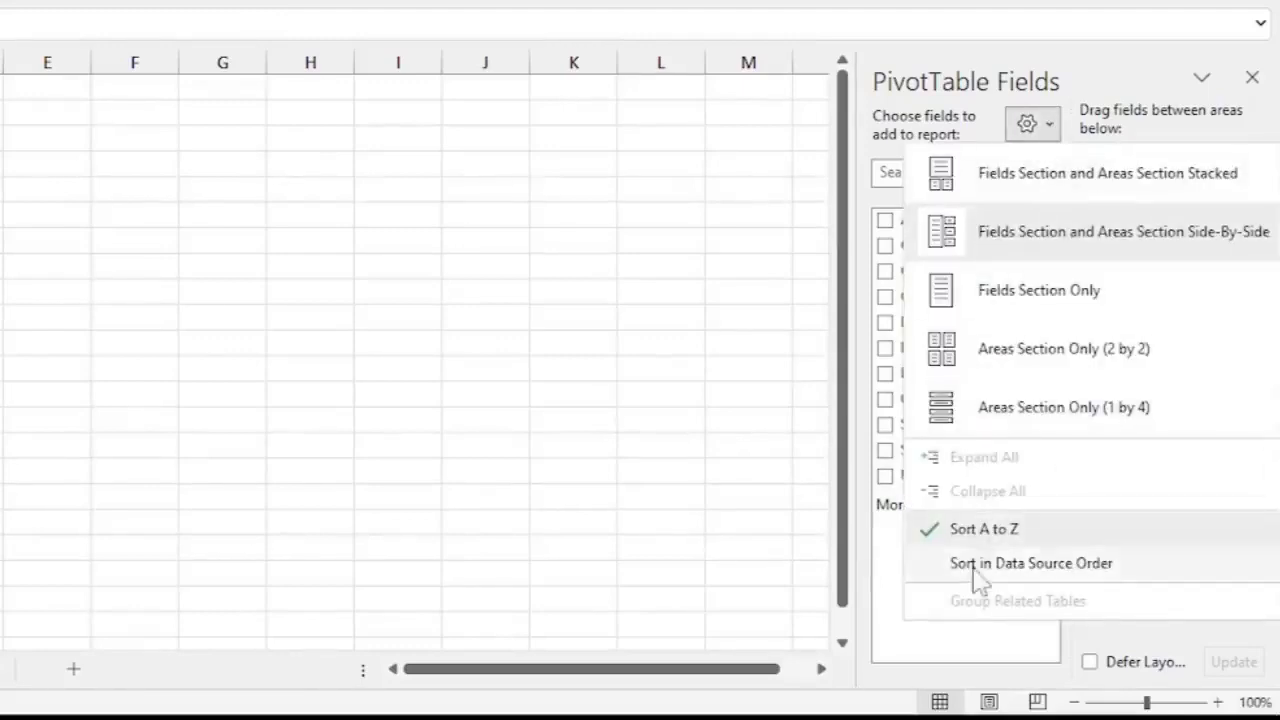
left_click(1035, 565)
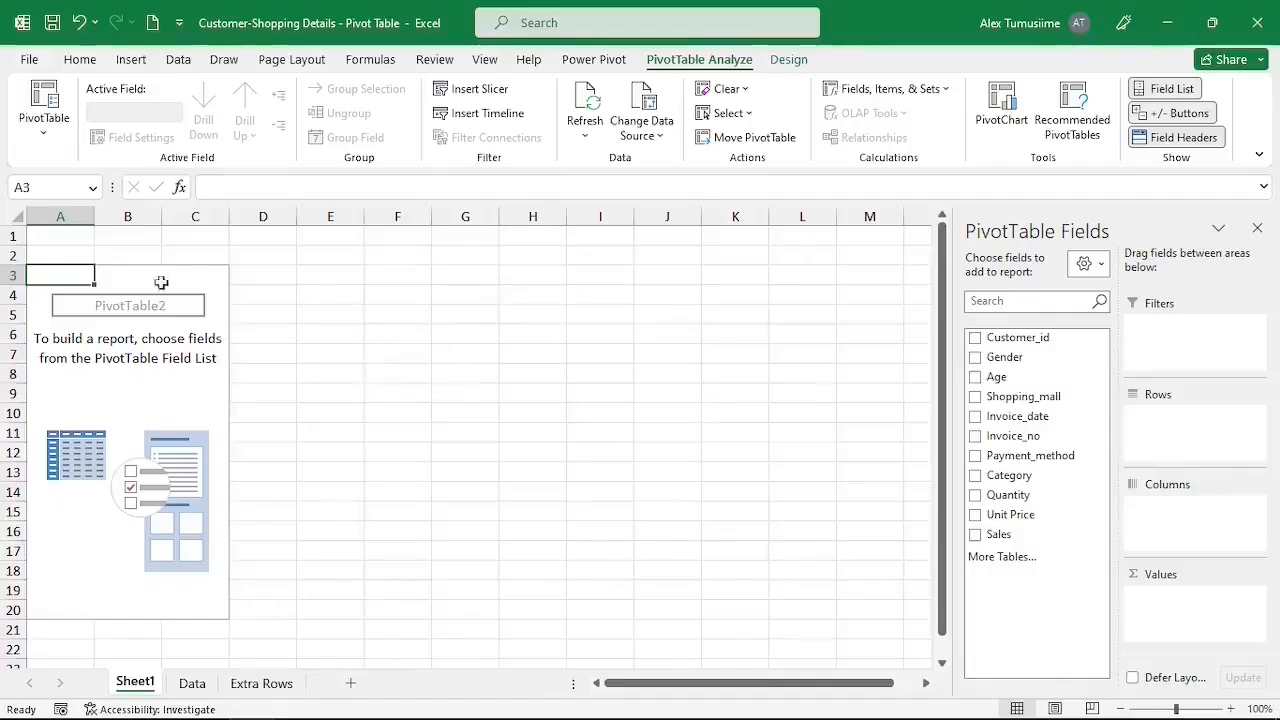
Close the PivotTable Fields pane.
left_click(468, 355)
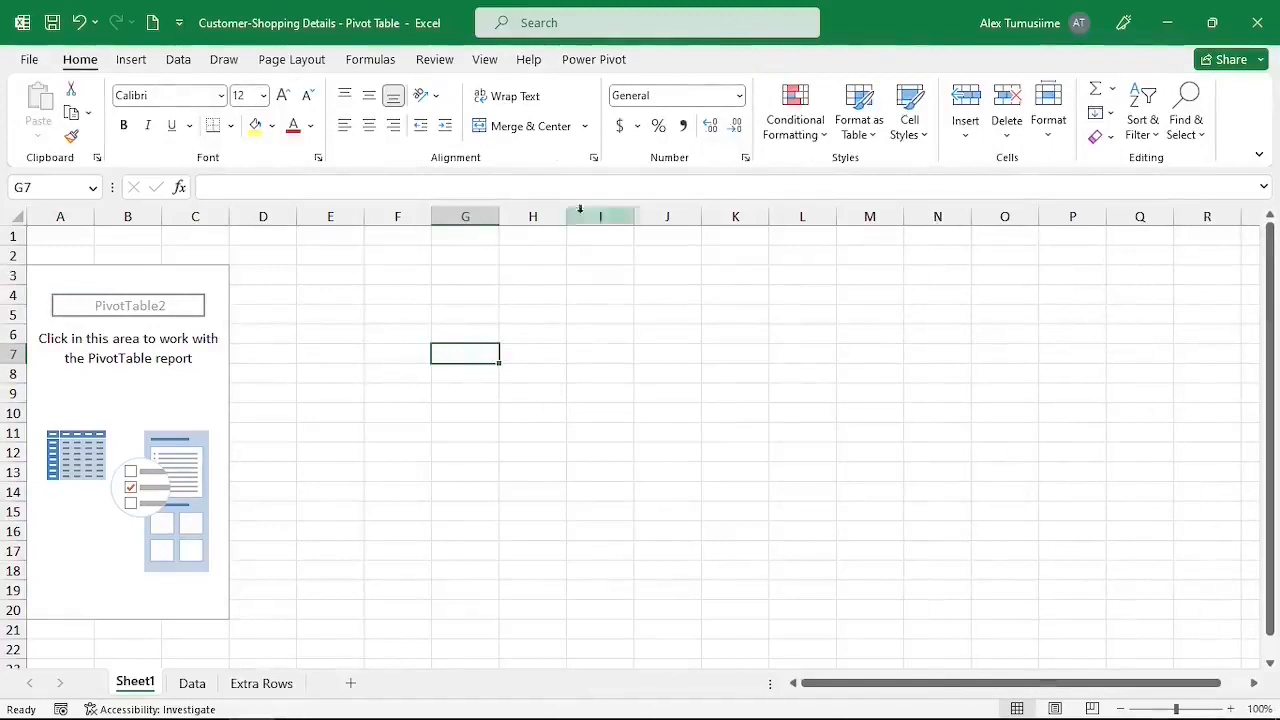
left_click(126, 365)
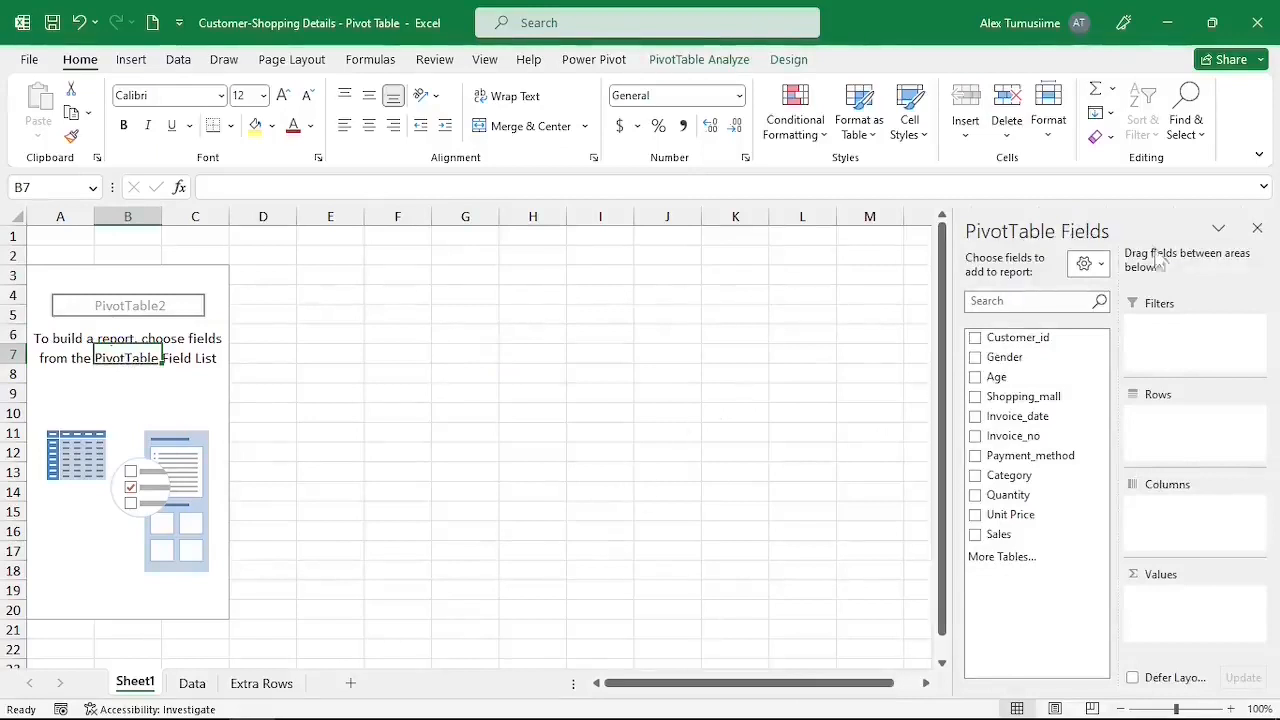
left_click(1258, 229)
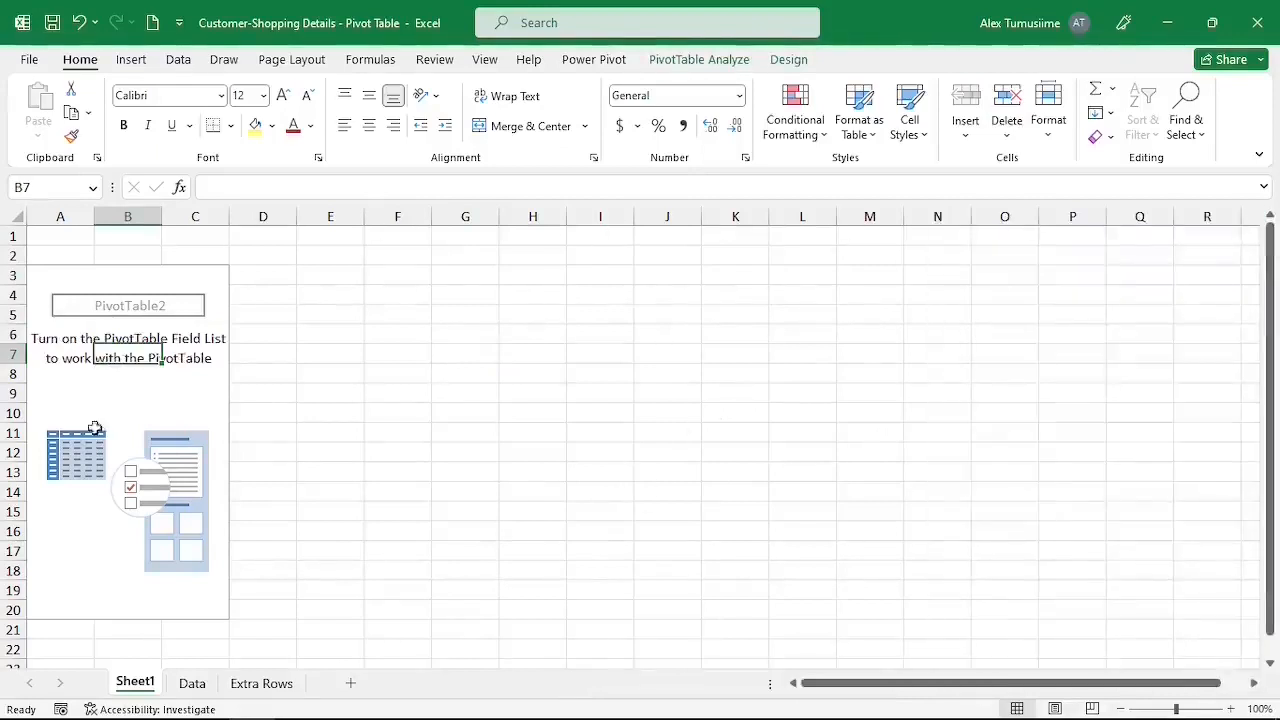
left_click(397, 412)
left_click(160, 341)
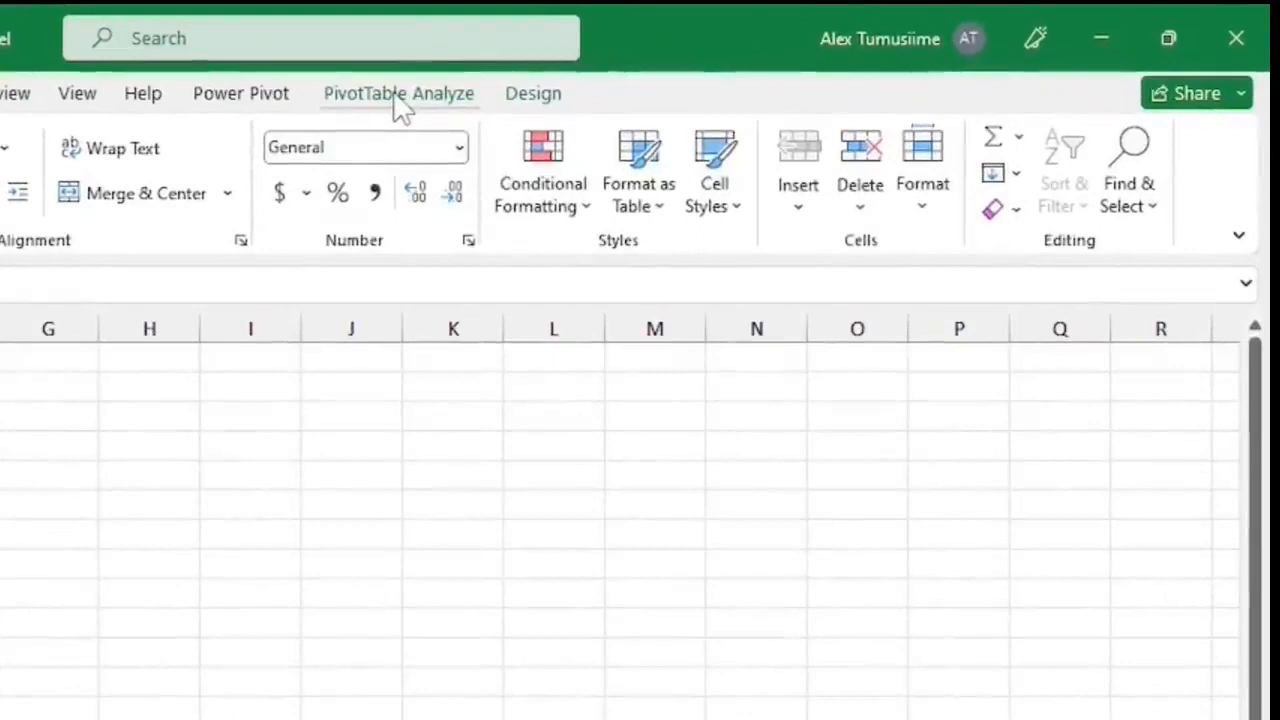
Turn the PivotTable Field List back on.
left_click(400, 95)
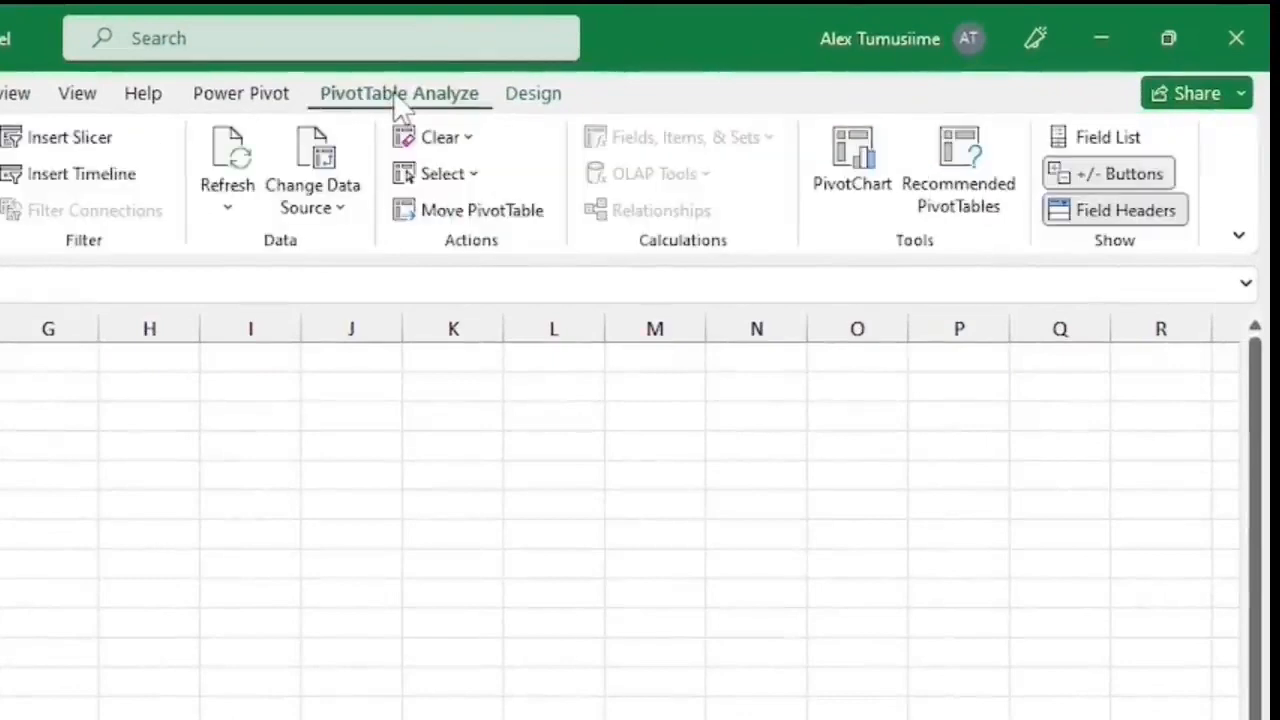
left_click(1102, 140)
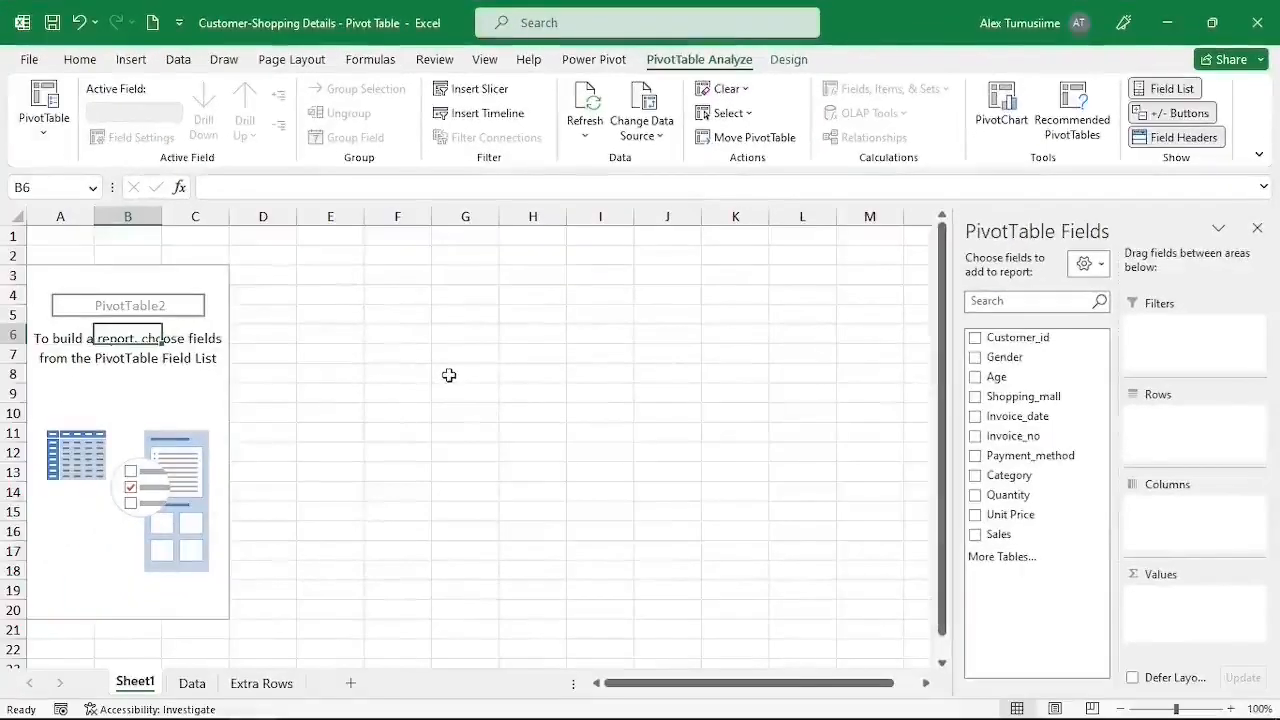
left_click(452, 374)
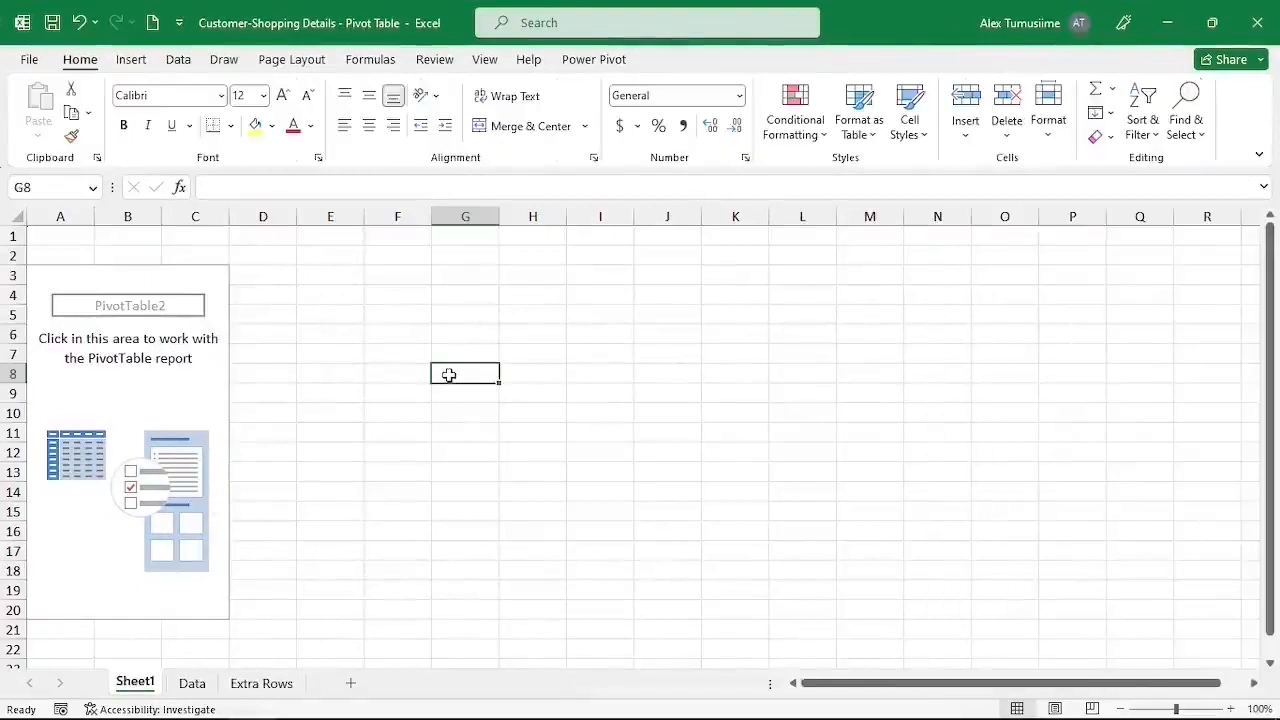
left_click(127, 360)
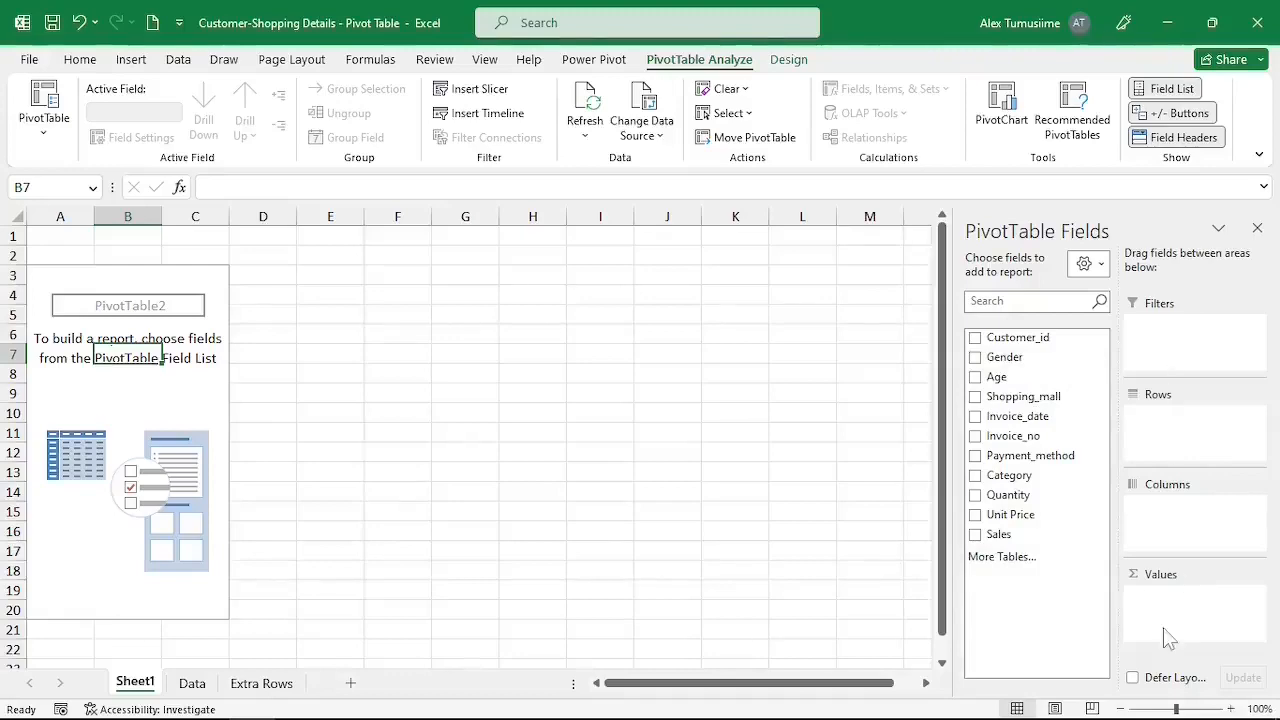
Review the source columns on the Data sheet.
left_click(192, 684)
scroll(460, 412, "up", 1)
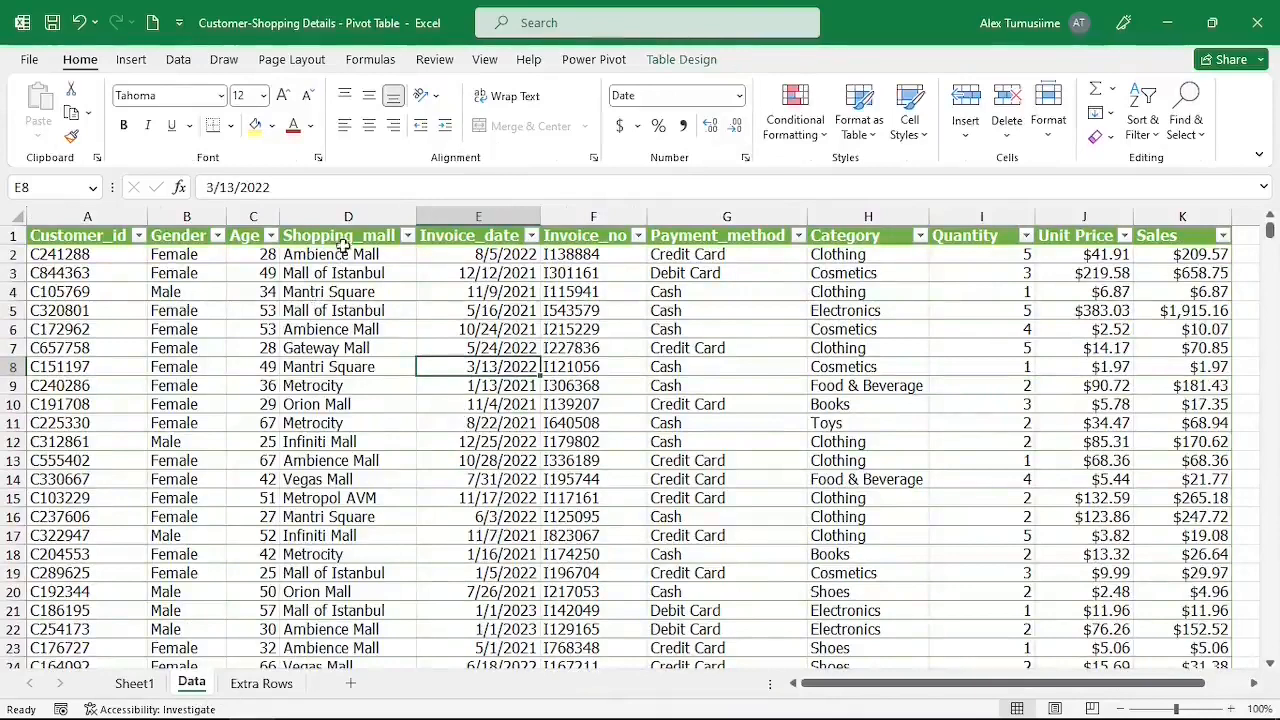
left_click(337, 216)
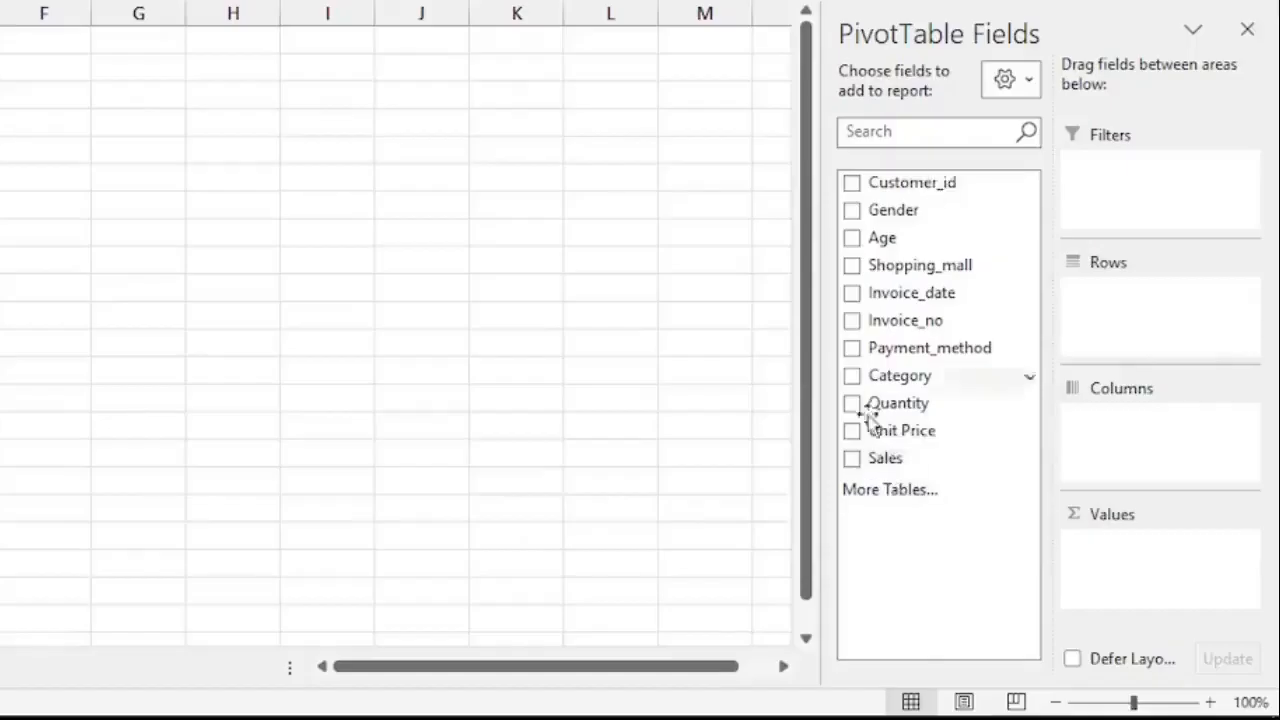
Add Sales to the Values area and Shopping_mall to the Rows area.
left_click_drag(891, 469, 1146, 574)
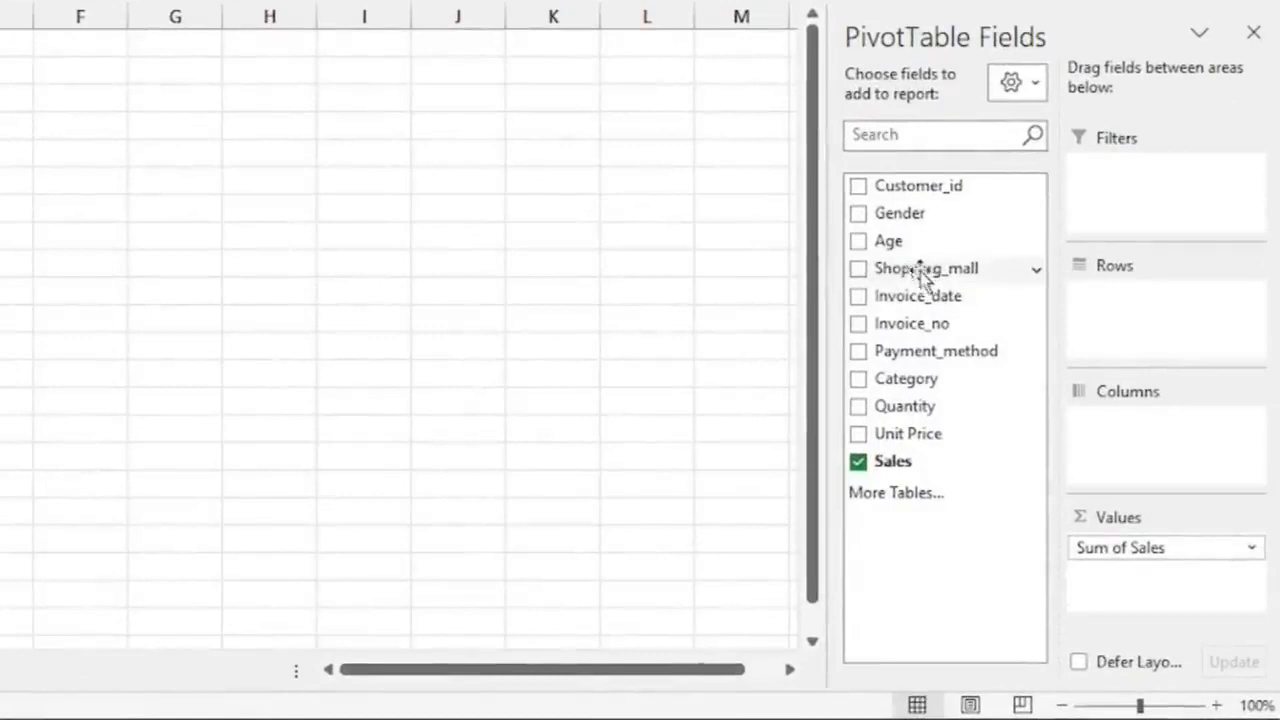
left_click_drag(920, 276, 1158, 328)
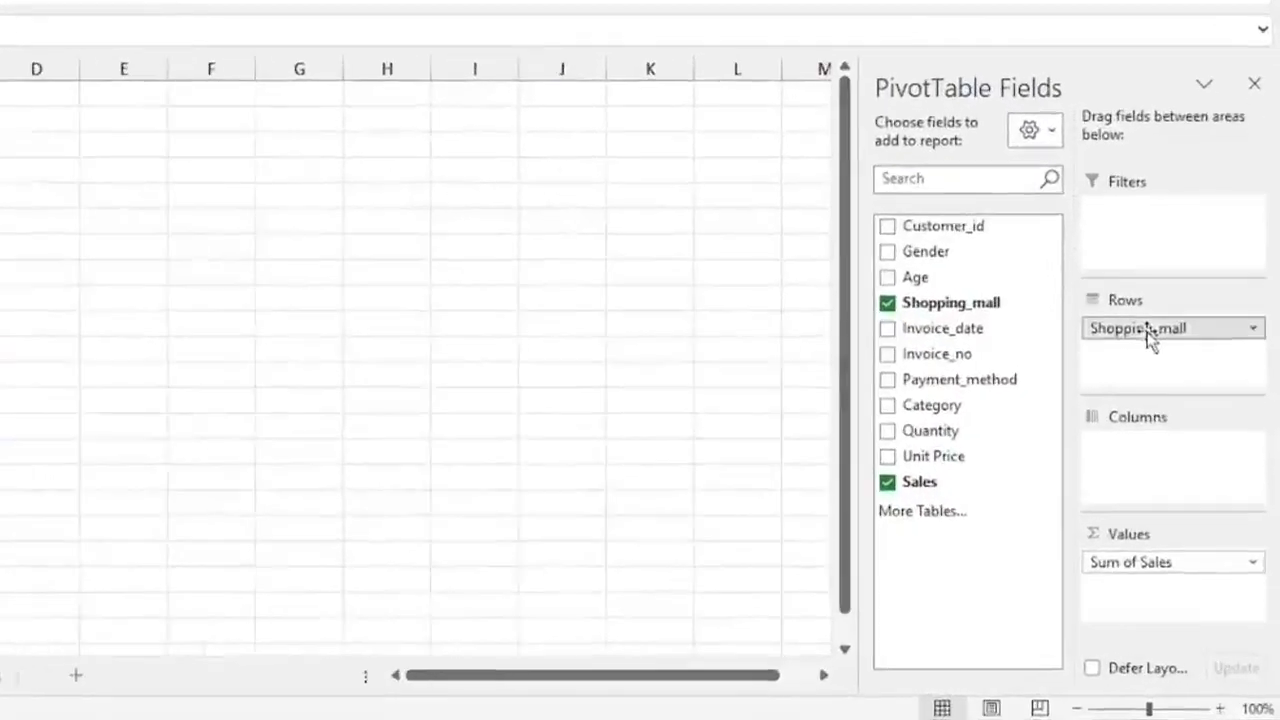
Move Shopping_mall to the Columns area and then back to Rows.
left_click_drag(1148, 335, 1146, 454)
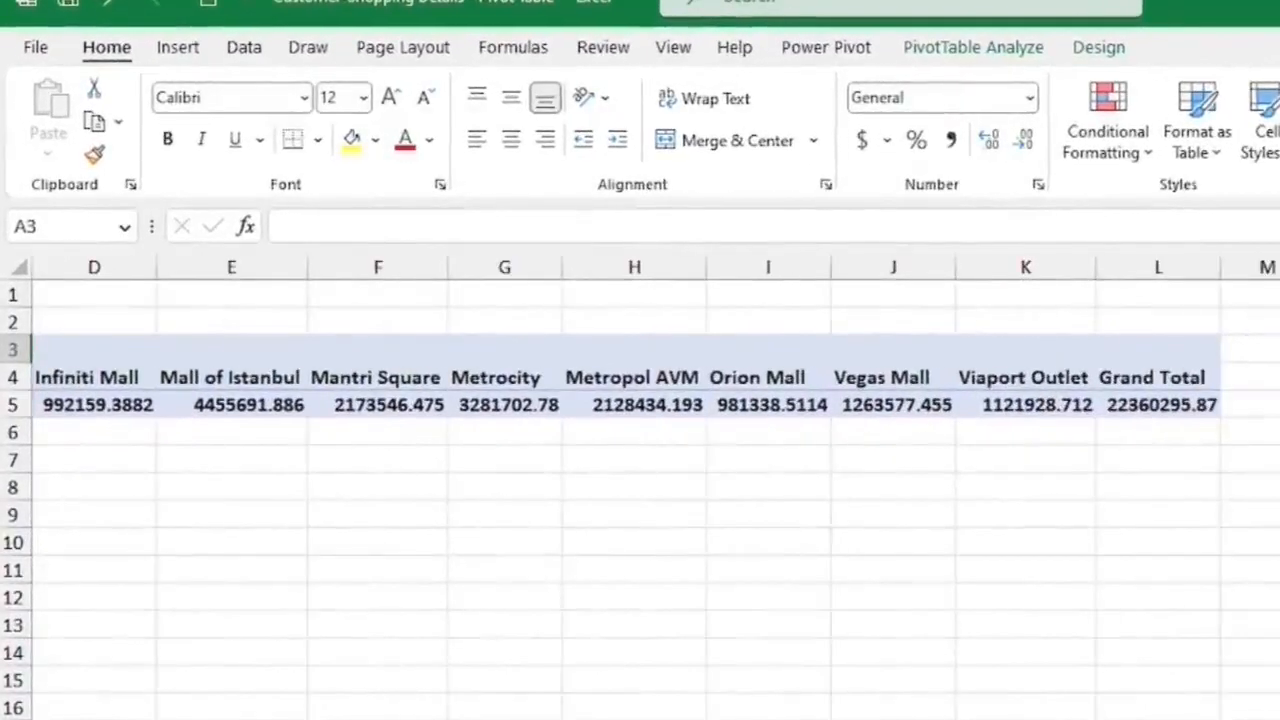
scroll(640, 450, "left", 5)
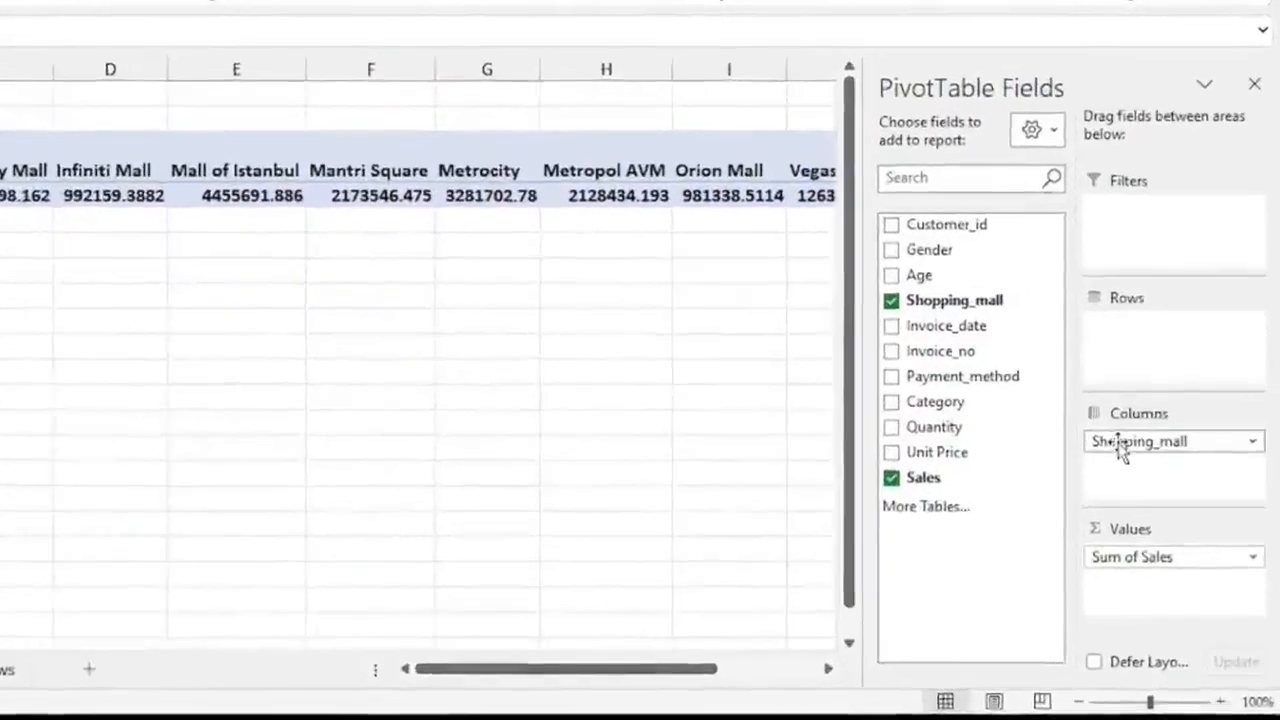
left_click_drag(1120, 445, 1134, 306)
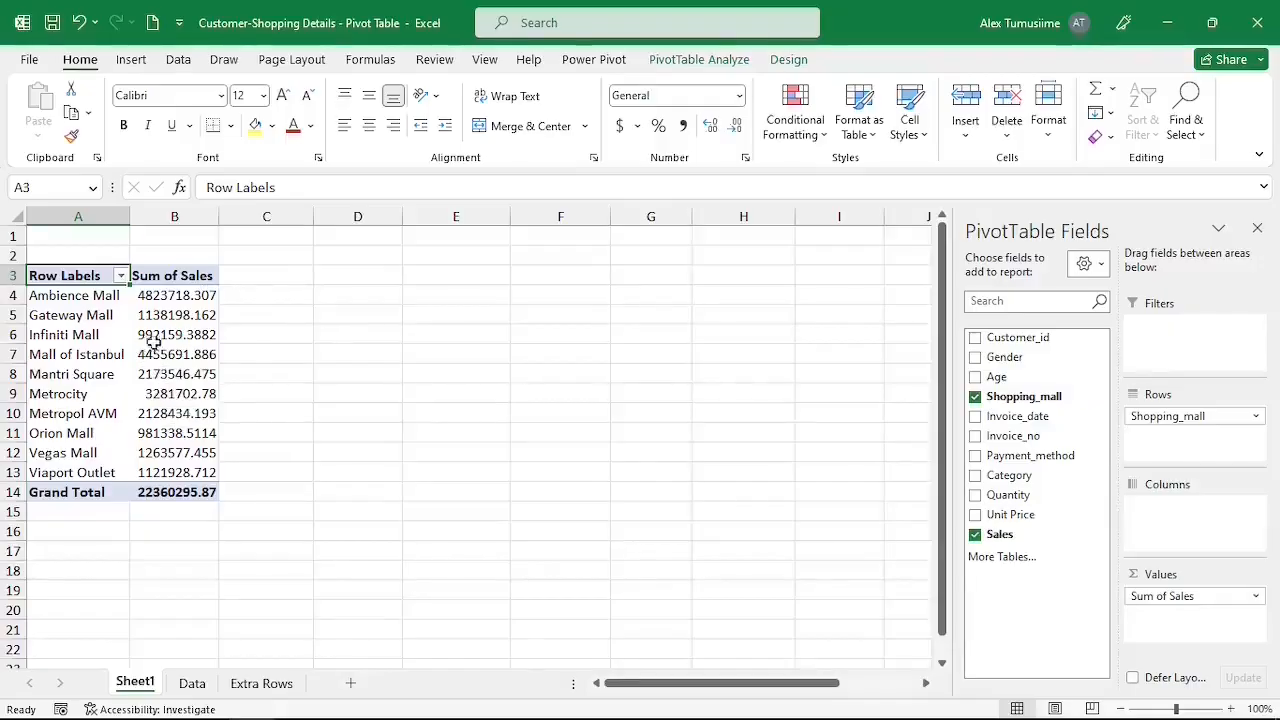
Format the Sum of Sales values as Currency with 0 decimal places through Value Field Settings.
left_click(167, 335)
right_click(175, 336)
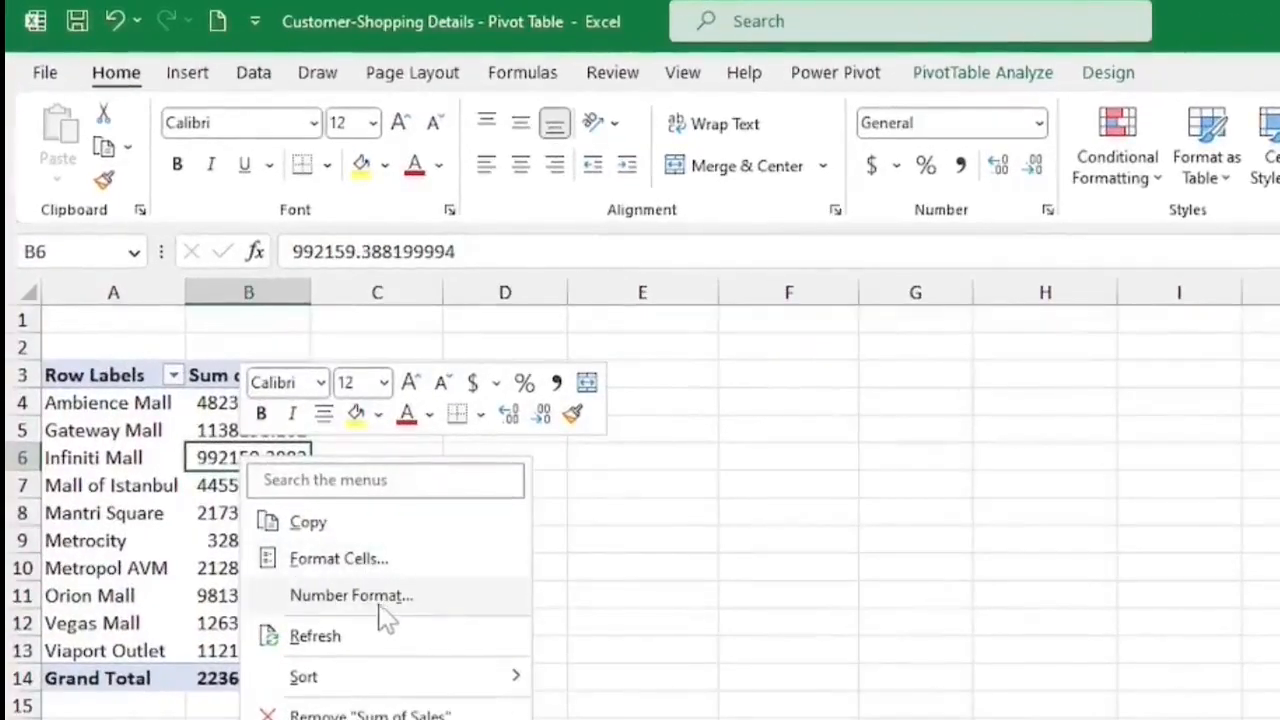
left_click(274, 454)
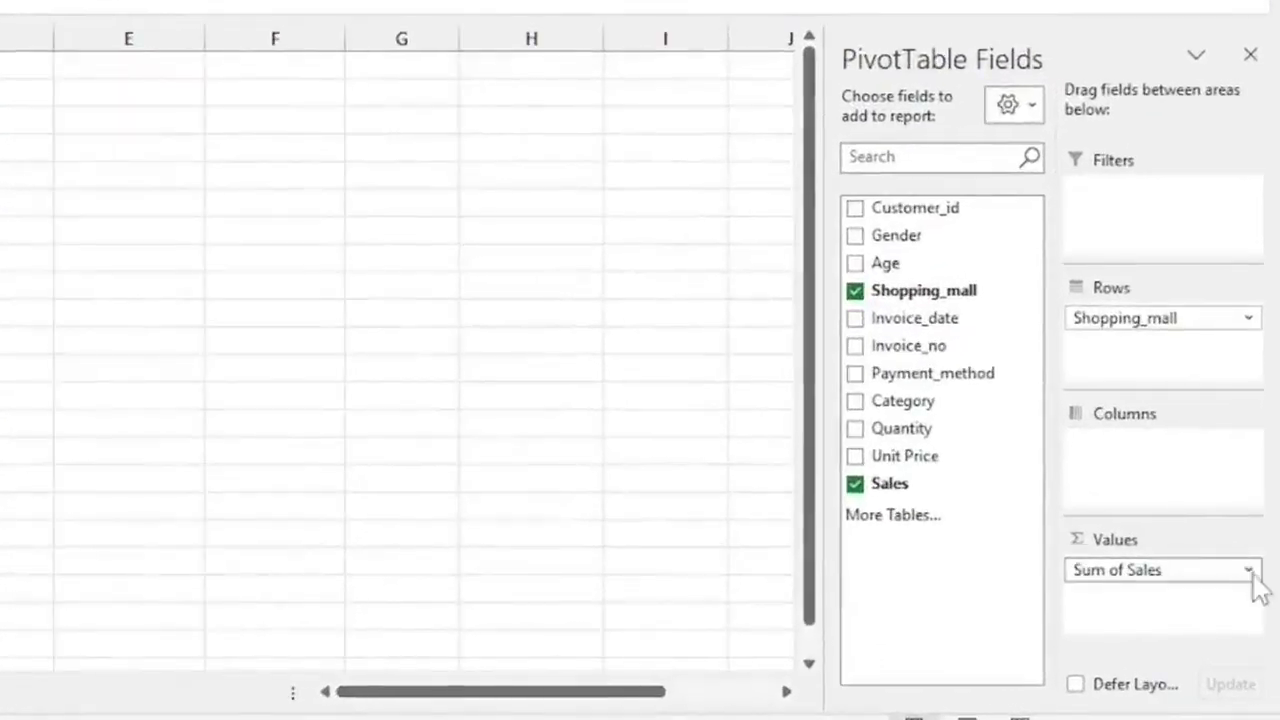
left_click(1249, 571)
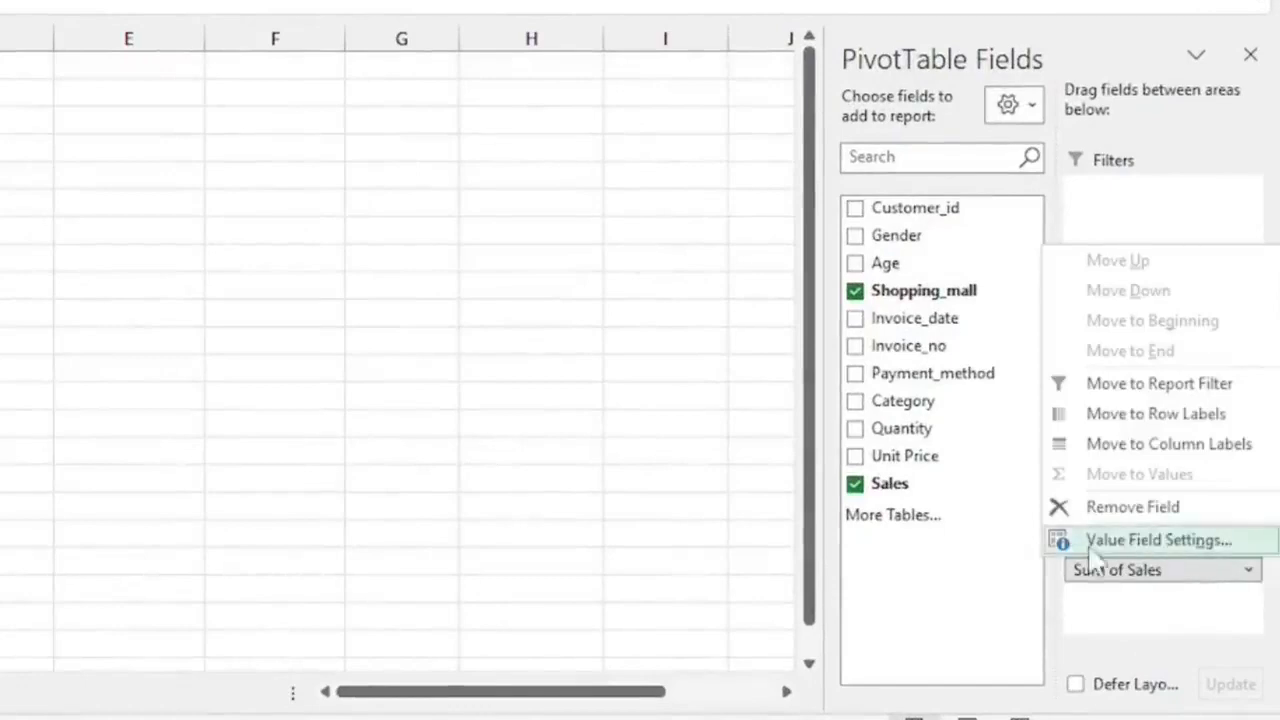
left_click(1160, 541)
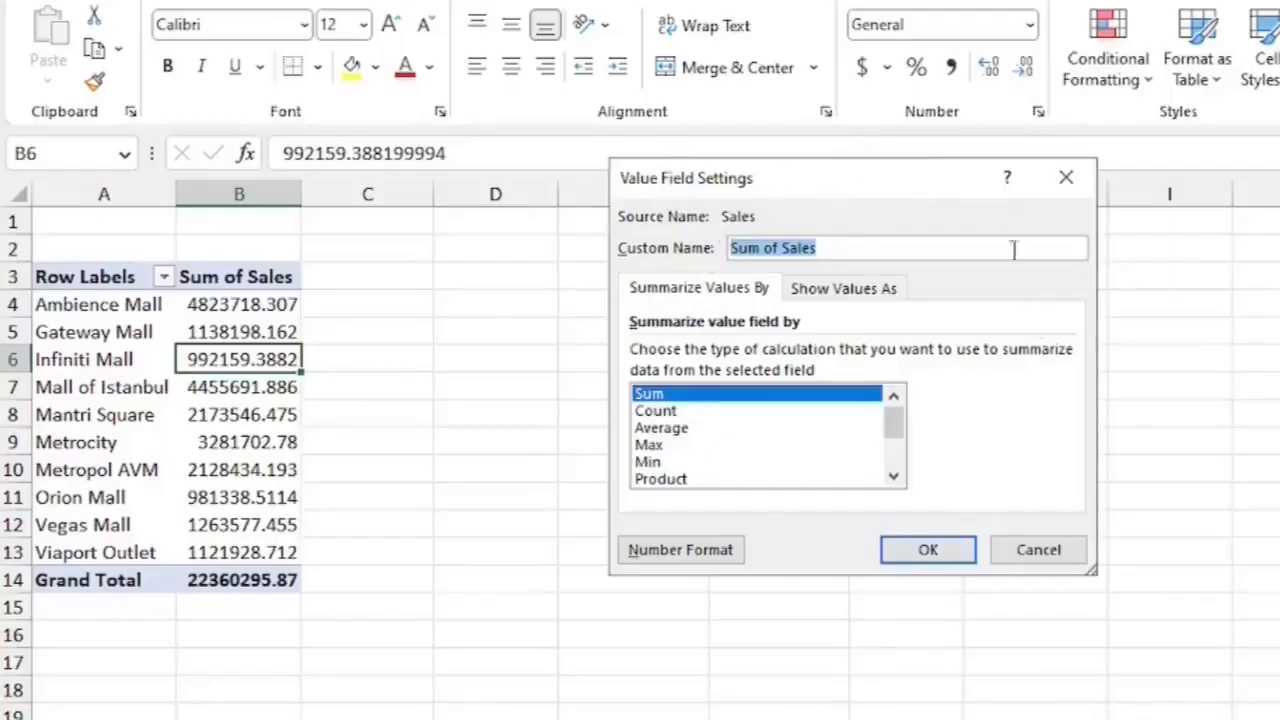
left_click(700, 558)
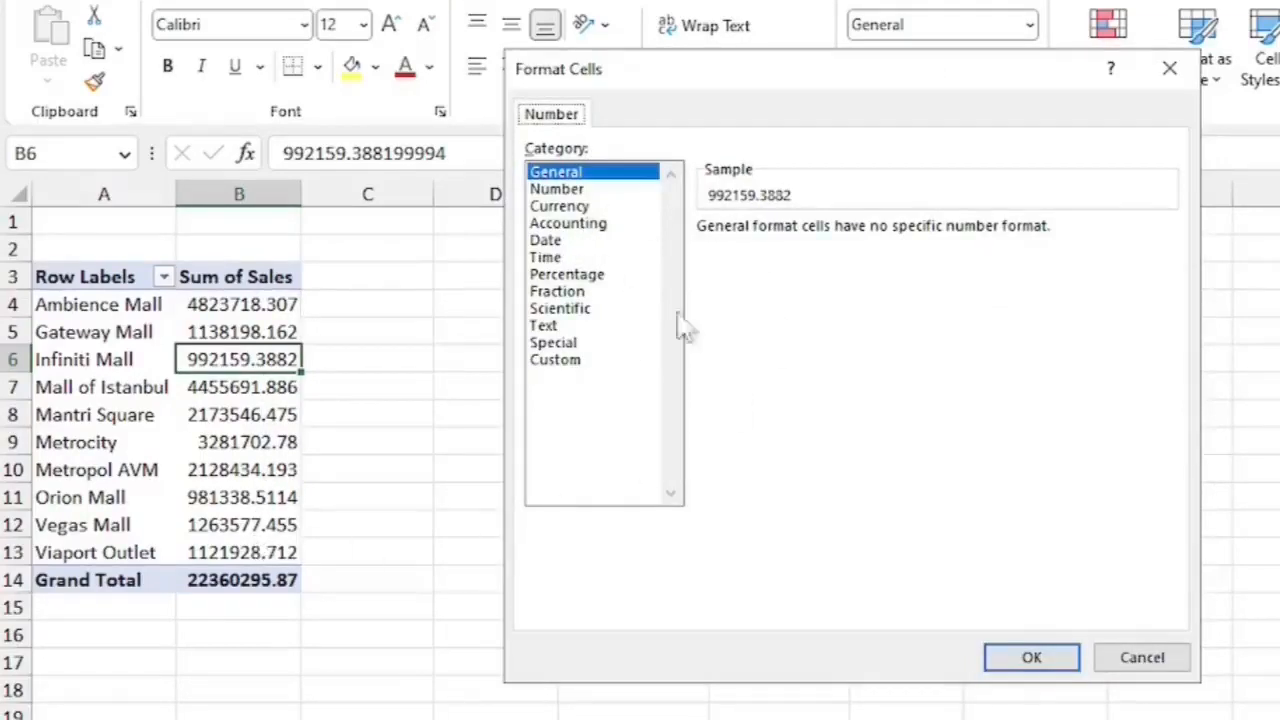
left_click(572, 206)
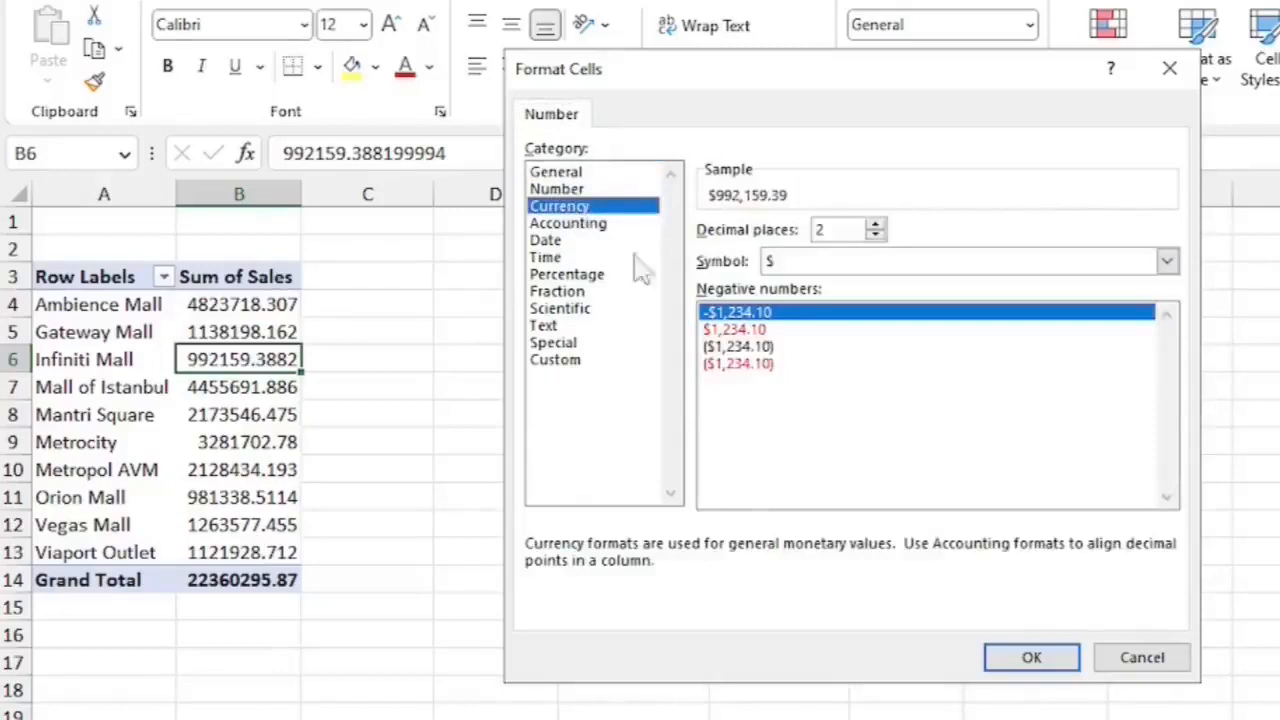
left_click(877, 236)
left_click(877, 236)
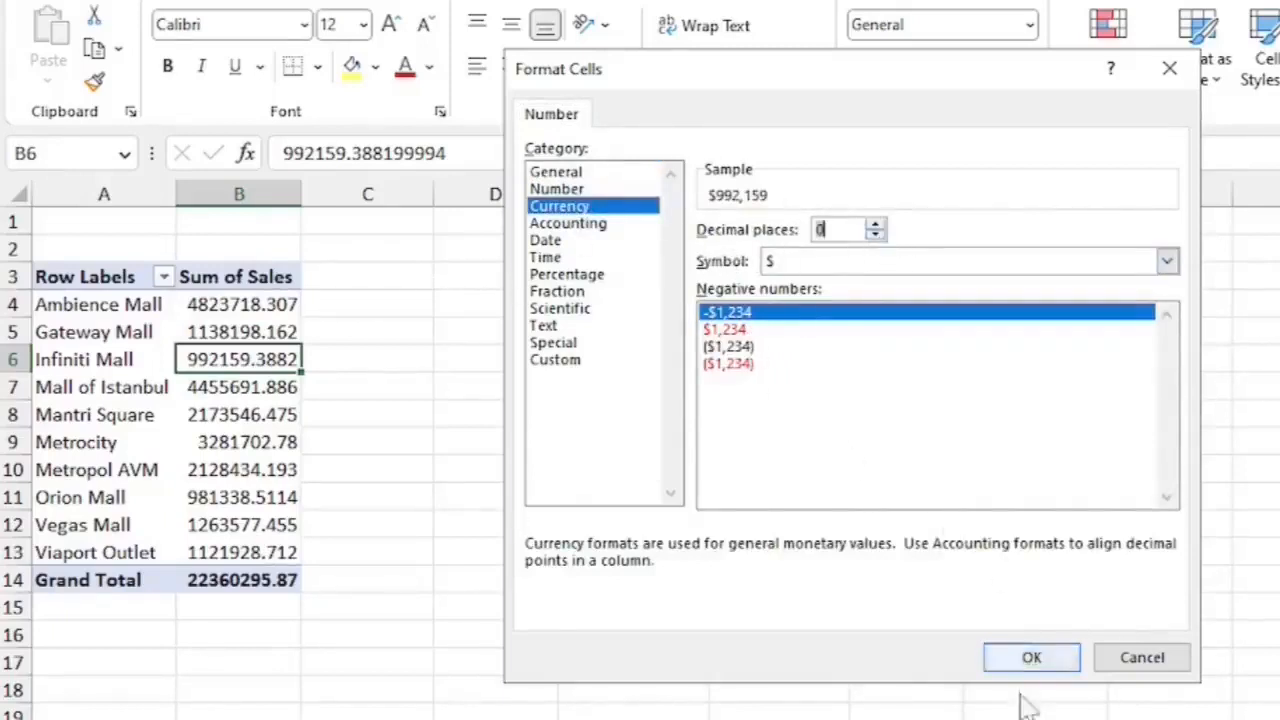
left_click(1032, 660)
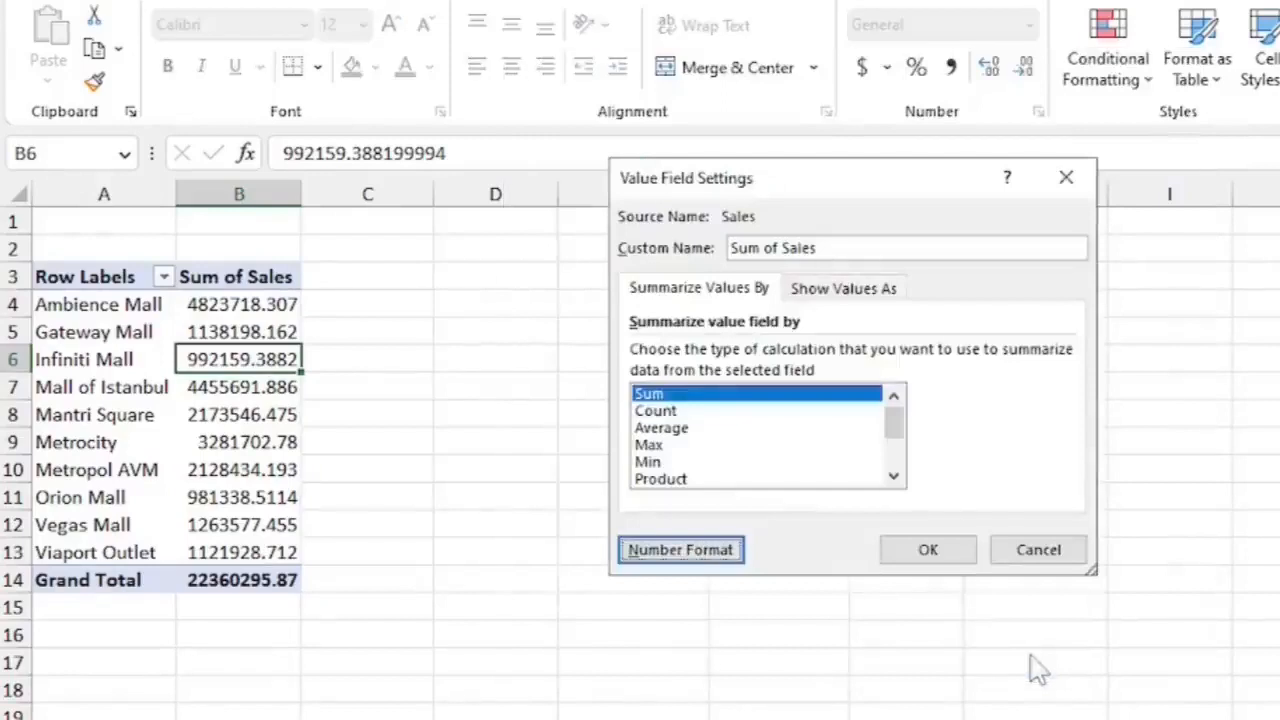
left_click(928, 560)
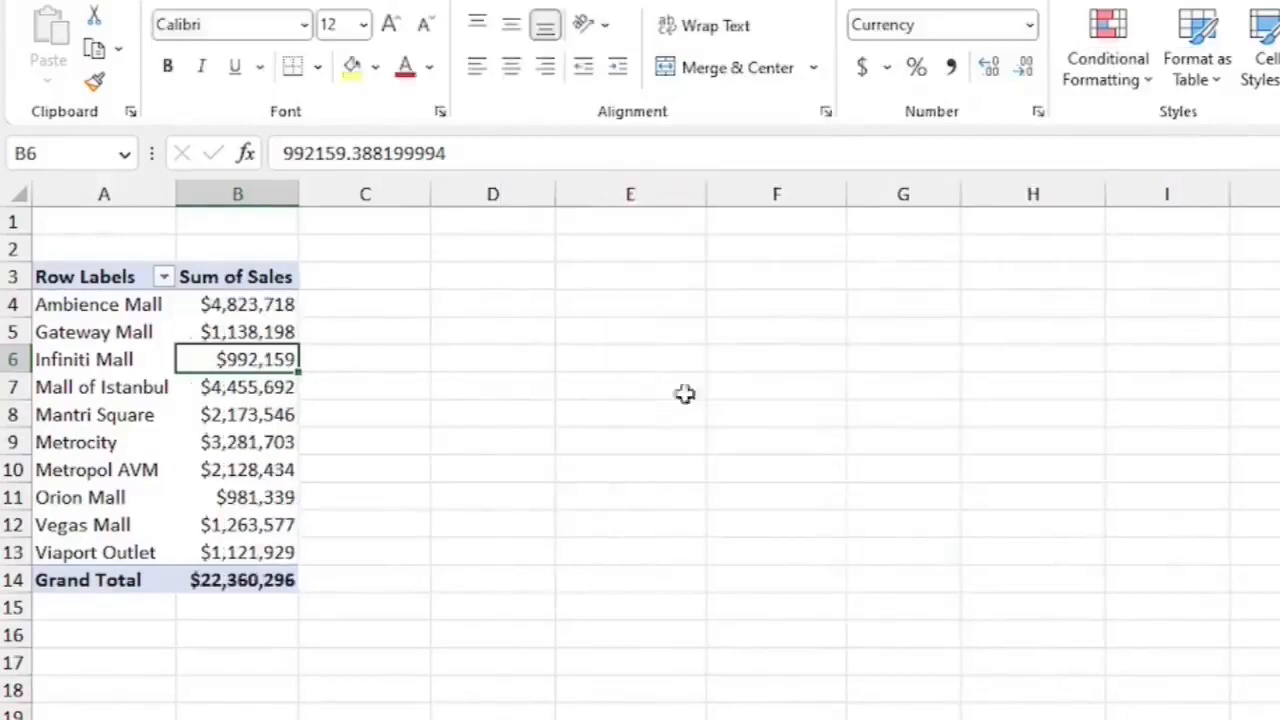
Open the Sum of Sales number format dialog and cancel it.
left_click(260, 416)
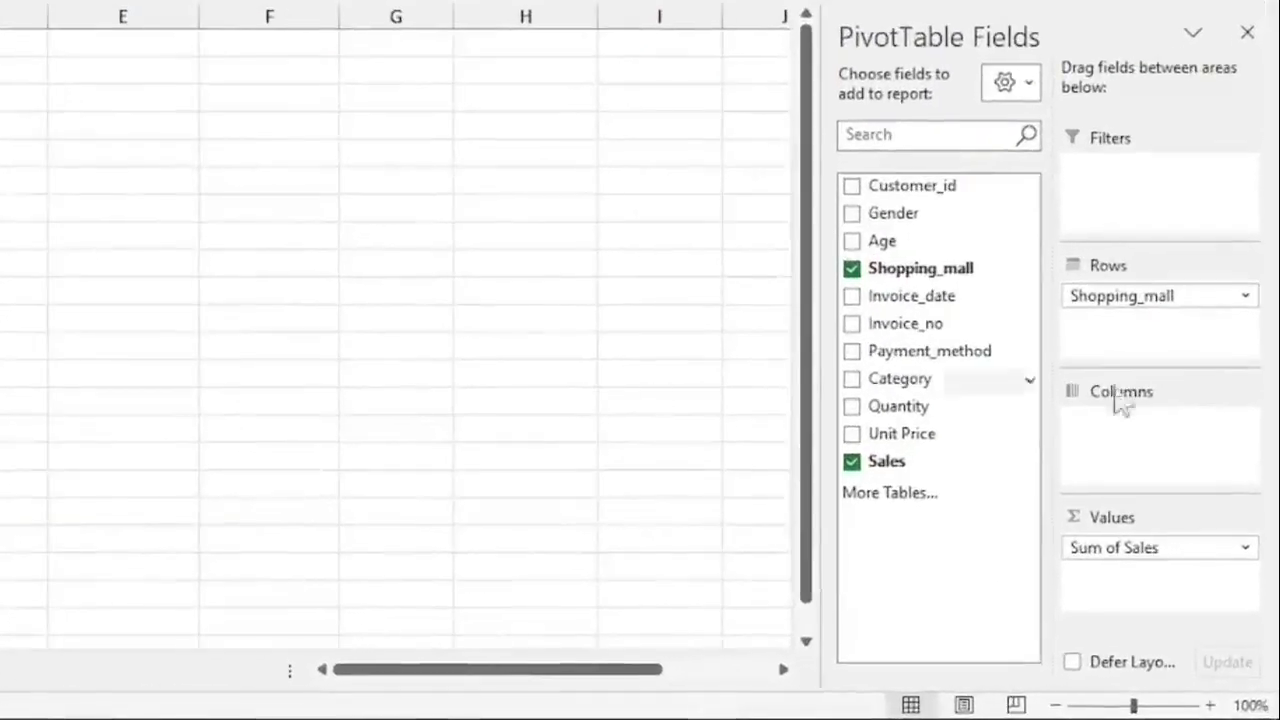
left_click(1246, 548)
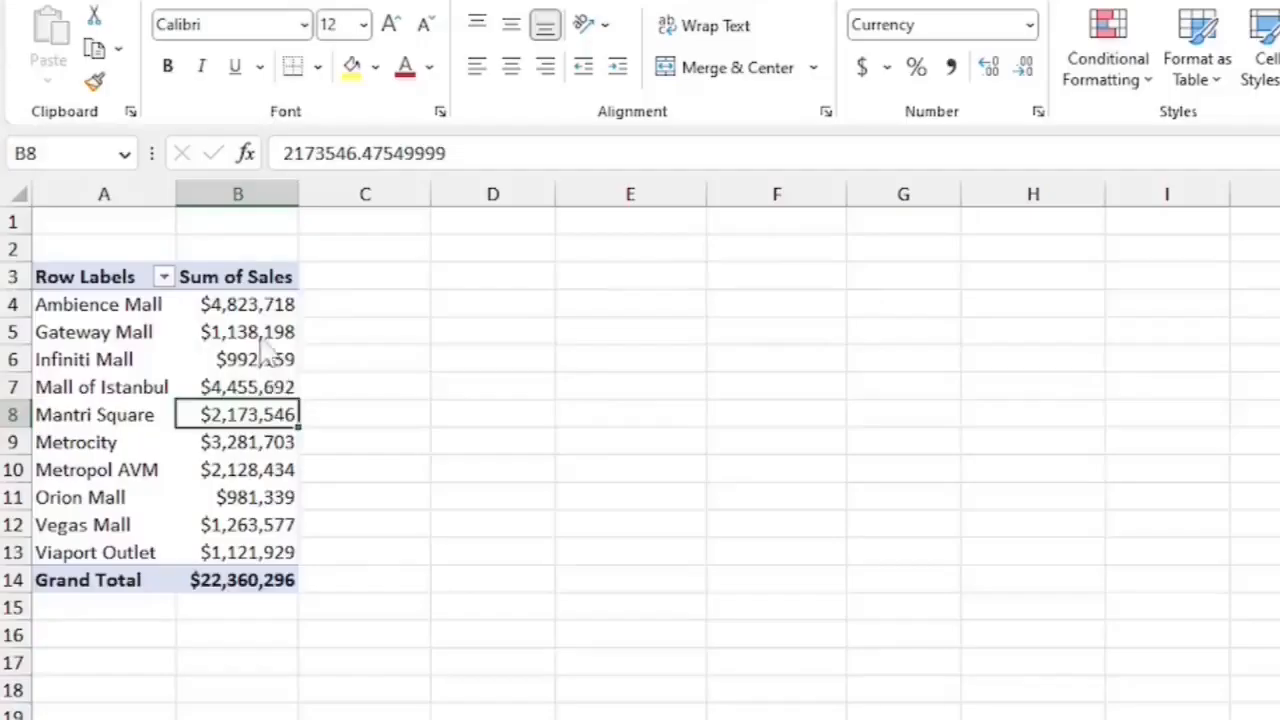
right_click(266, 334)
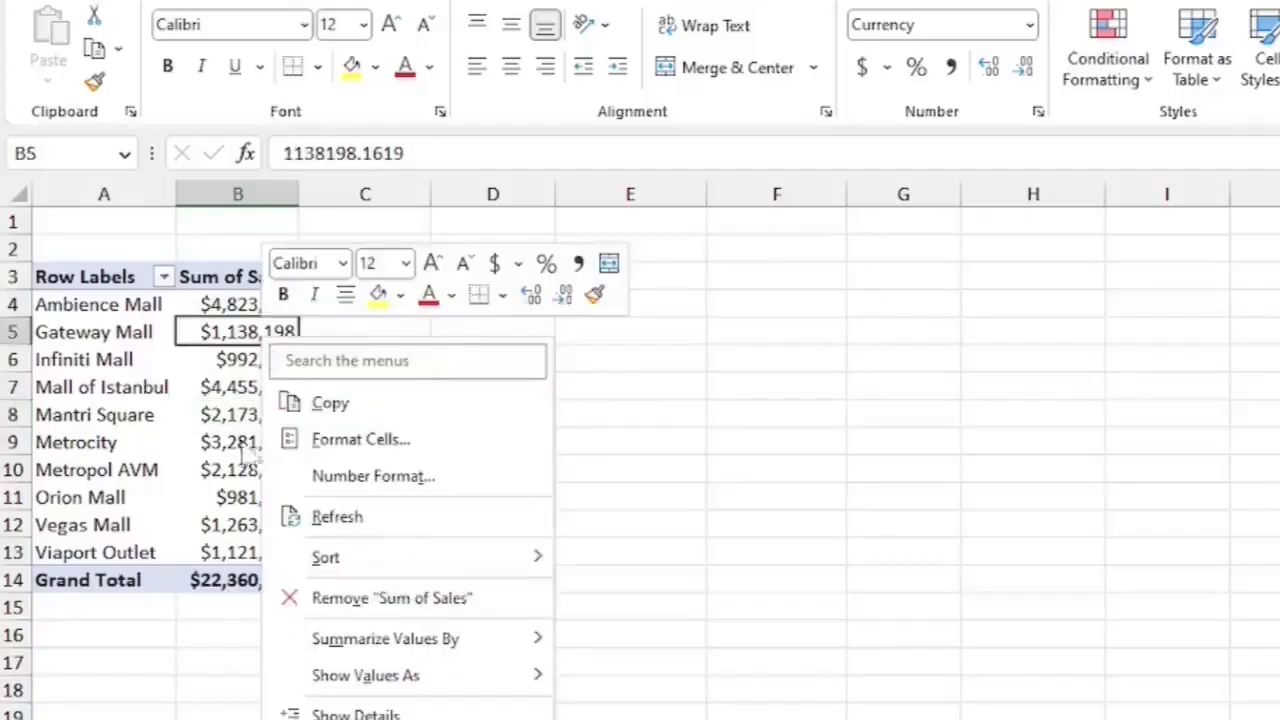
left_click(391, 481)
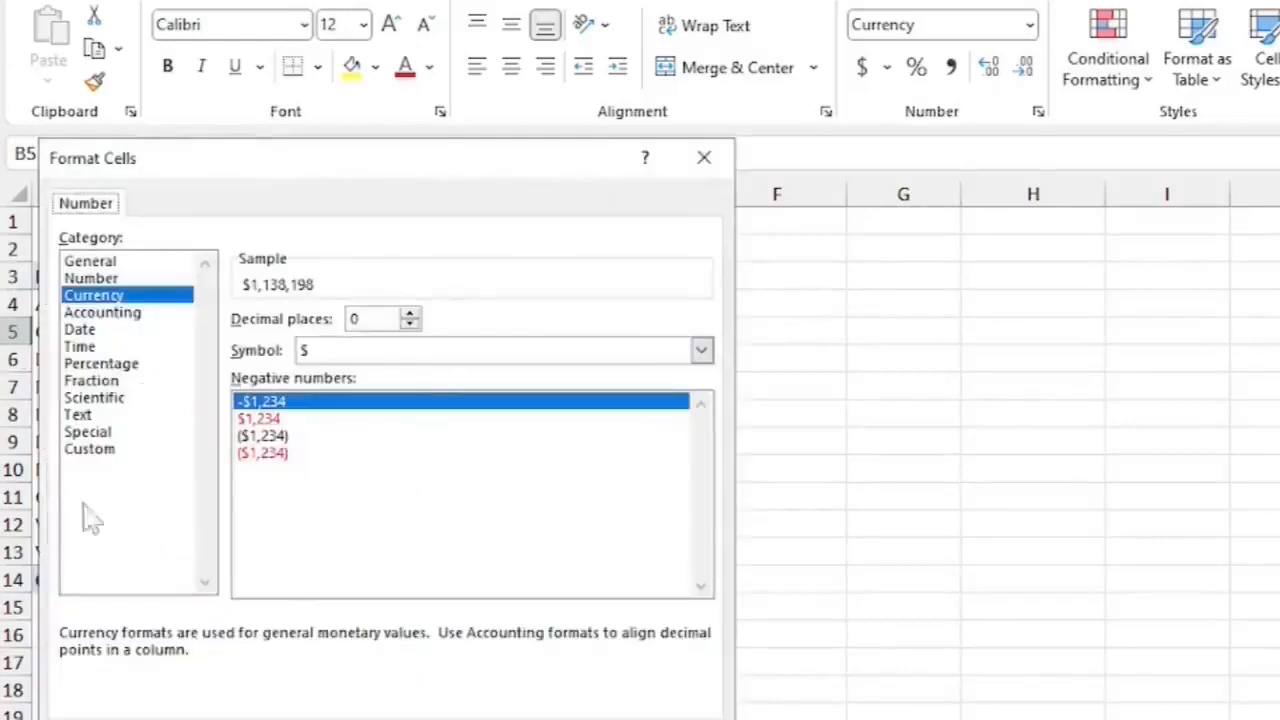
left_click_drag(279, 174, 691, 124)
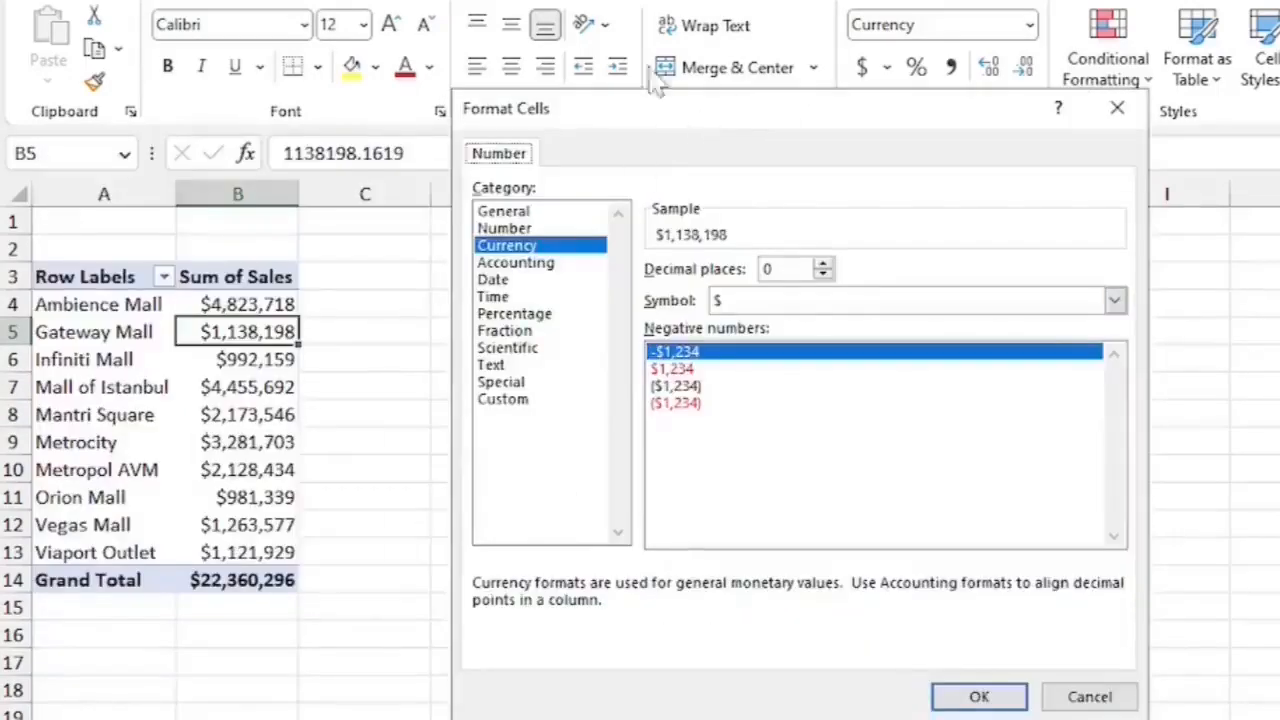
left_click(1089, 697)
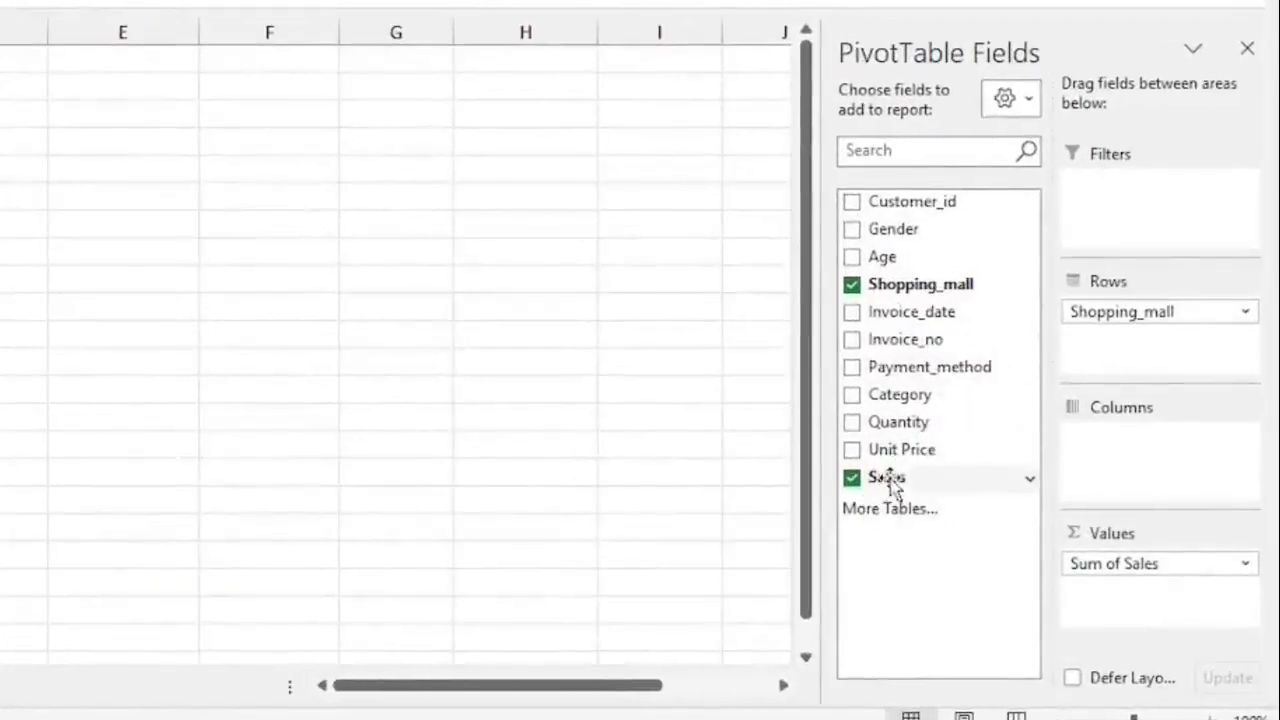
Add Sales to the Values area a second time and show that field's values as % of Grand Total.
left_click_drag(893, 484, 1101, 593)
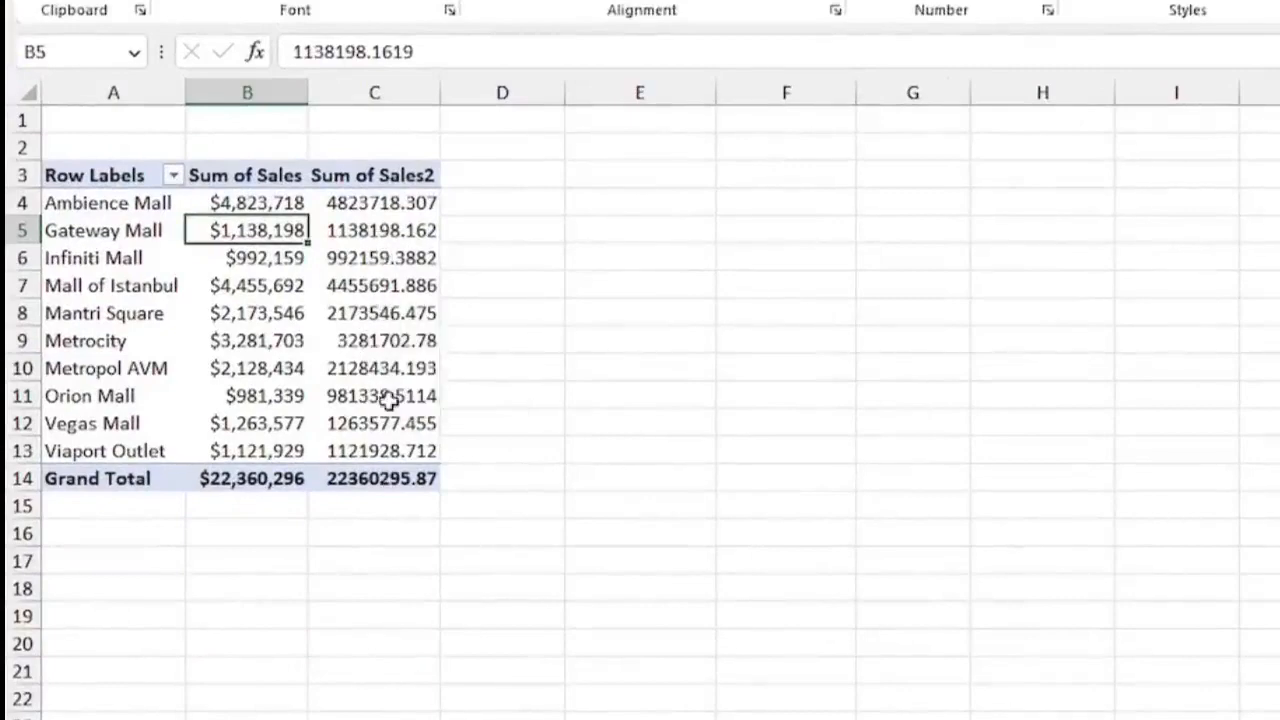
left_click(380, 287)
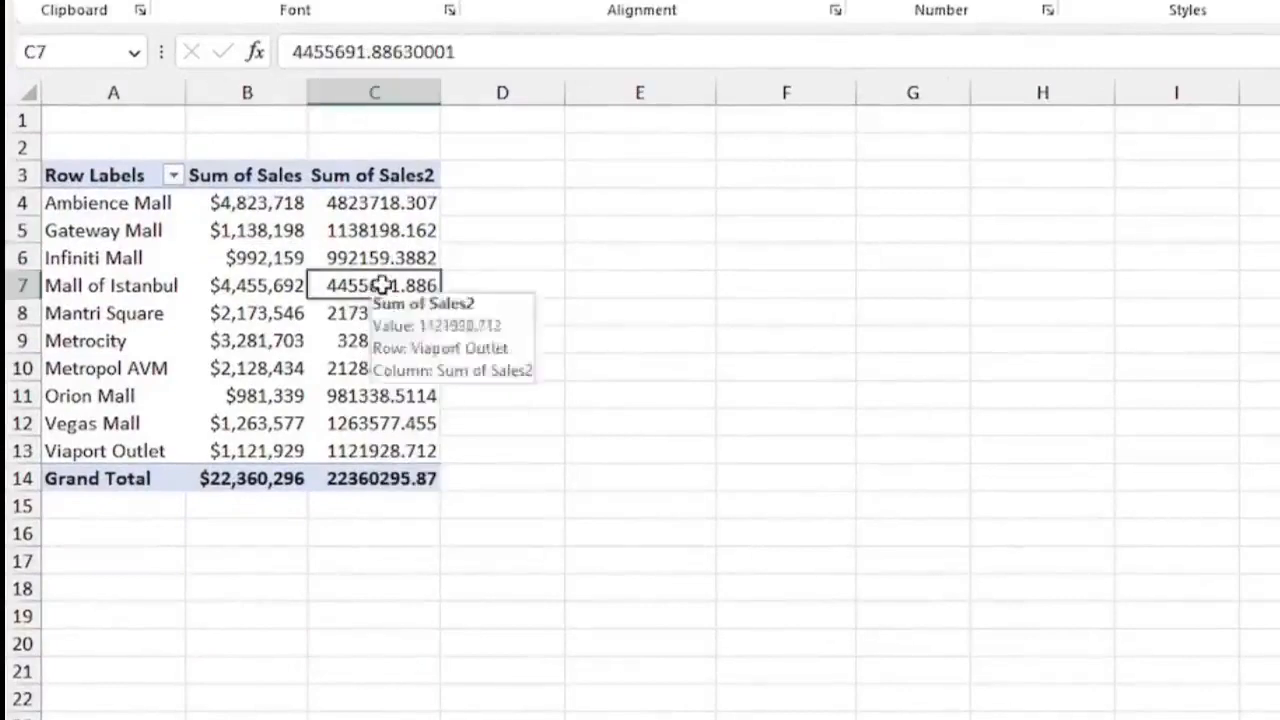
right_click(350, 285)
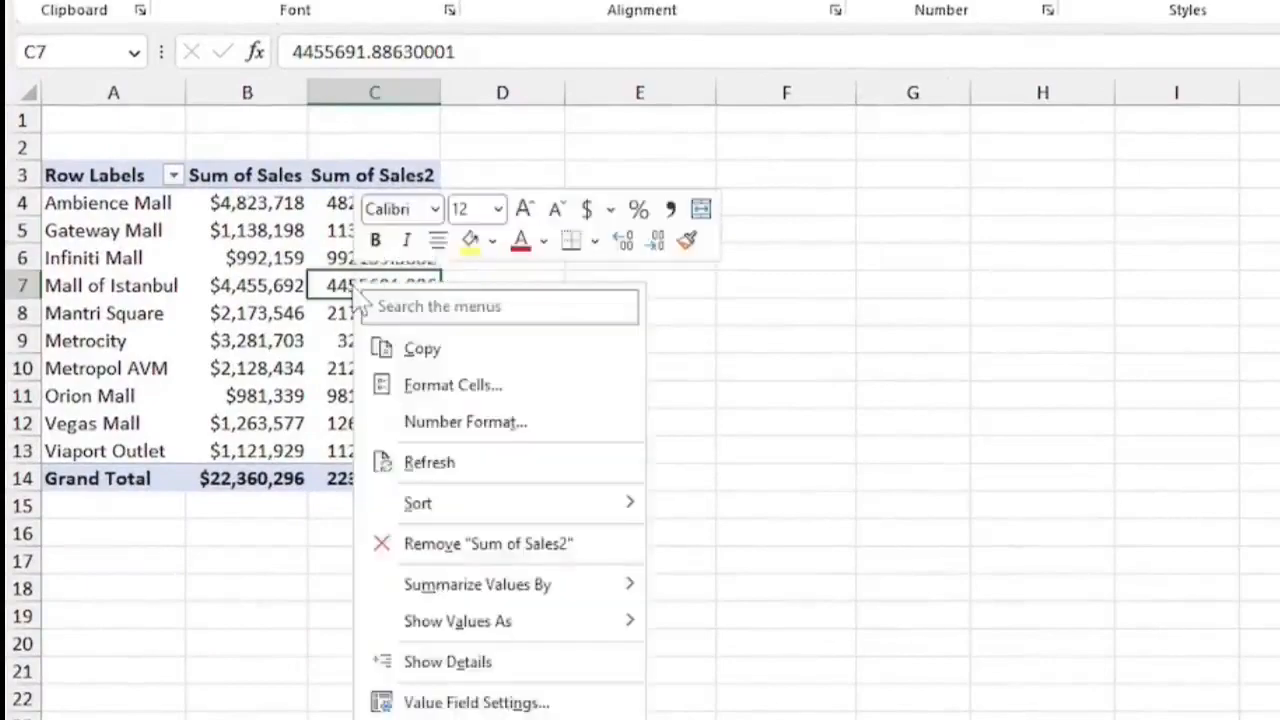
mouse_move(545, 624)
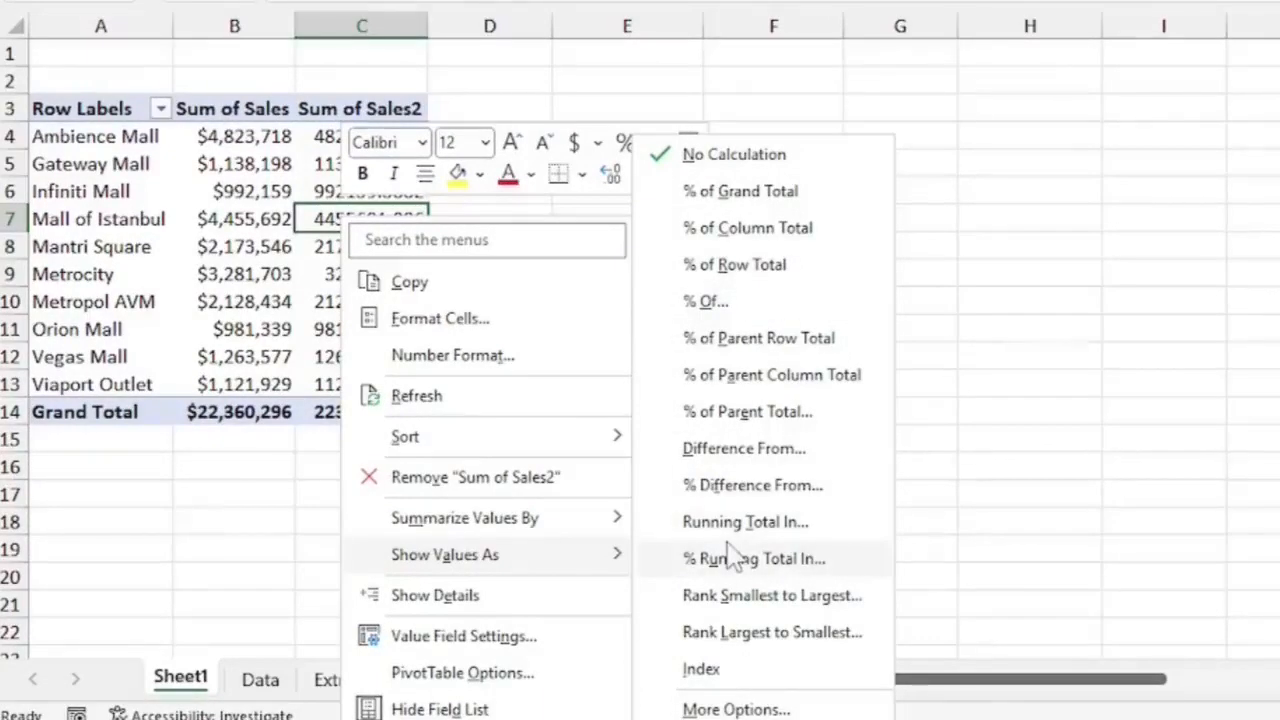
left_click(738, 196)
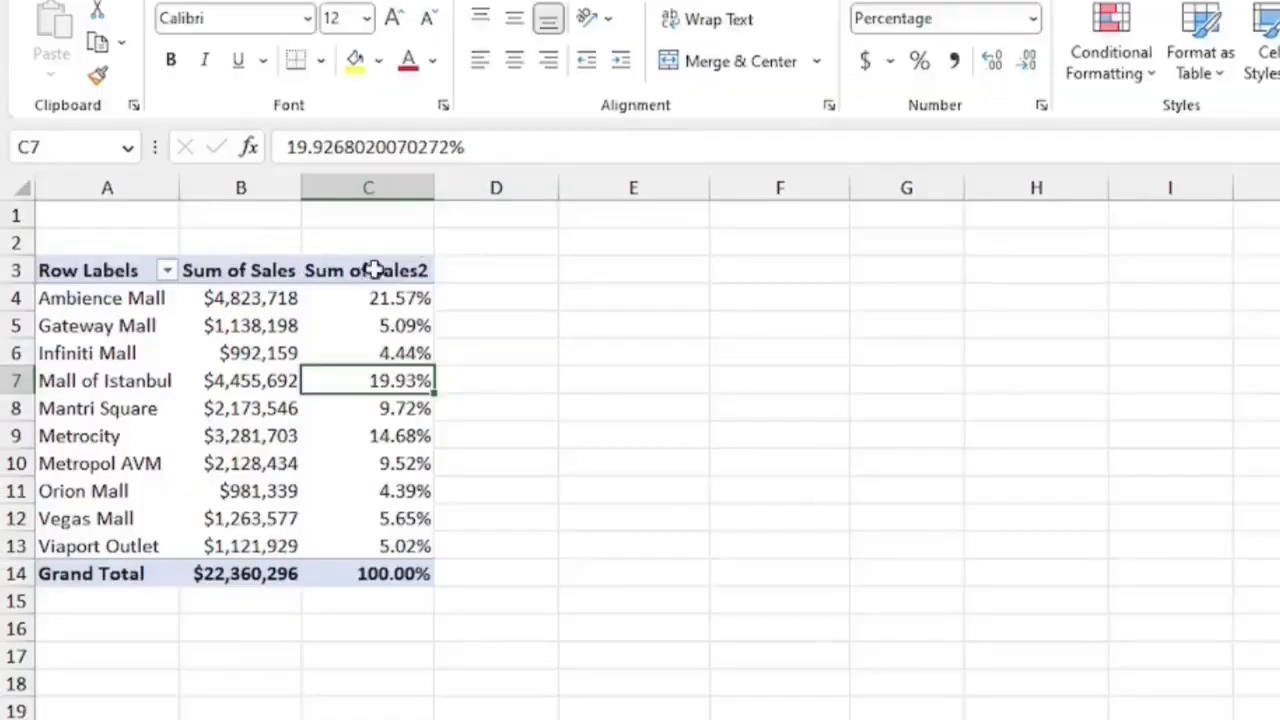
Rename the Sum of Sales2 column header to % Sales.
left_click(372, 270)
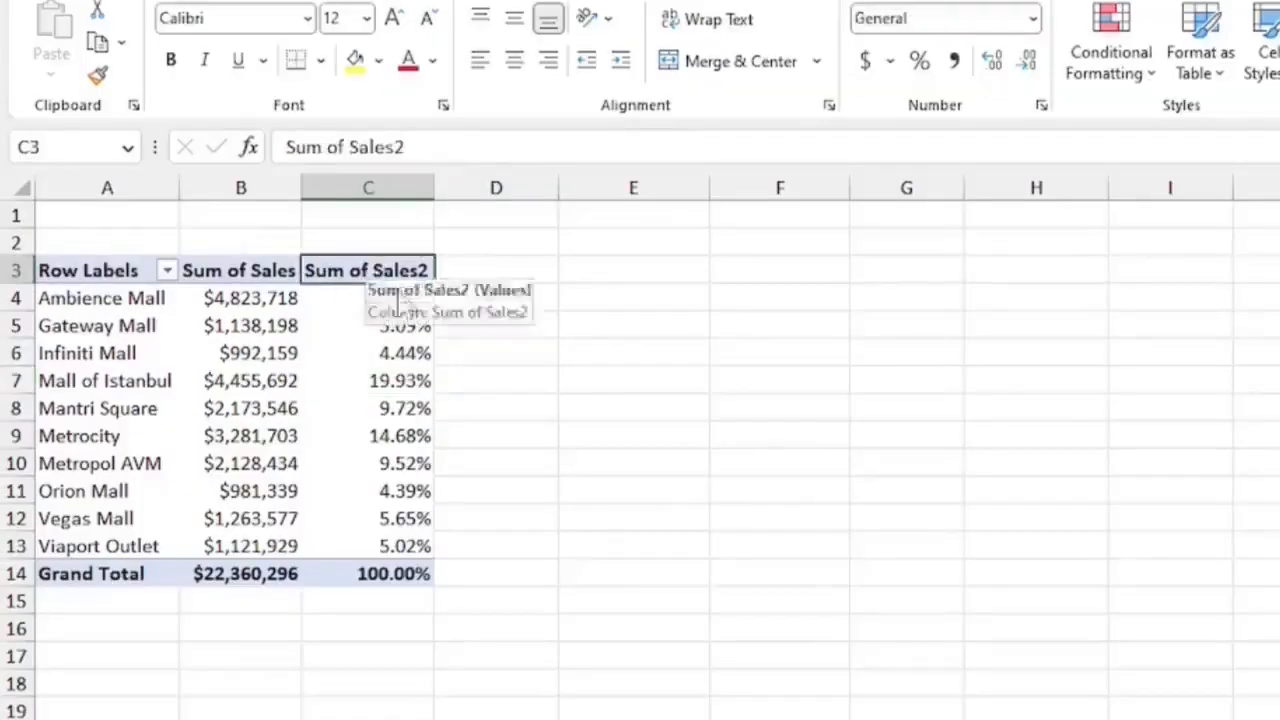
left_click(347, 147)
key("BackSpace")
key("BackSpace")
key("BackSpace")
key("BackSpace")
key("BackSpace")
key("BackSpace")
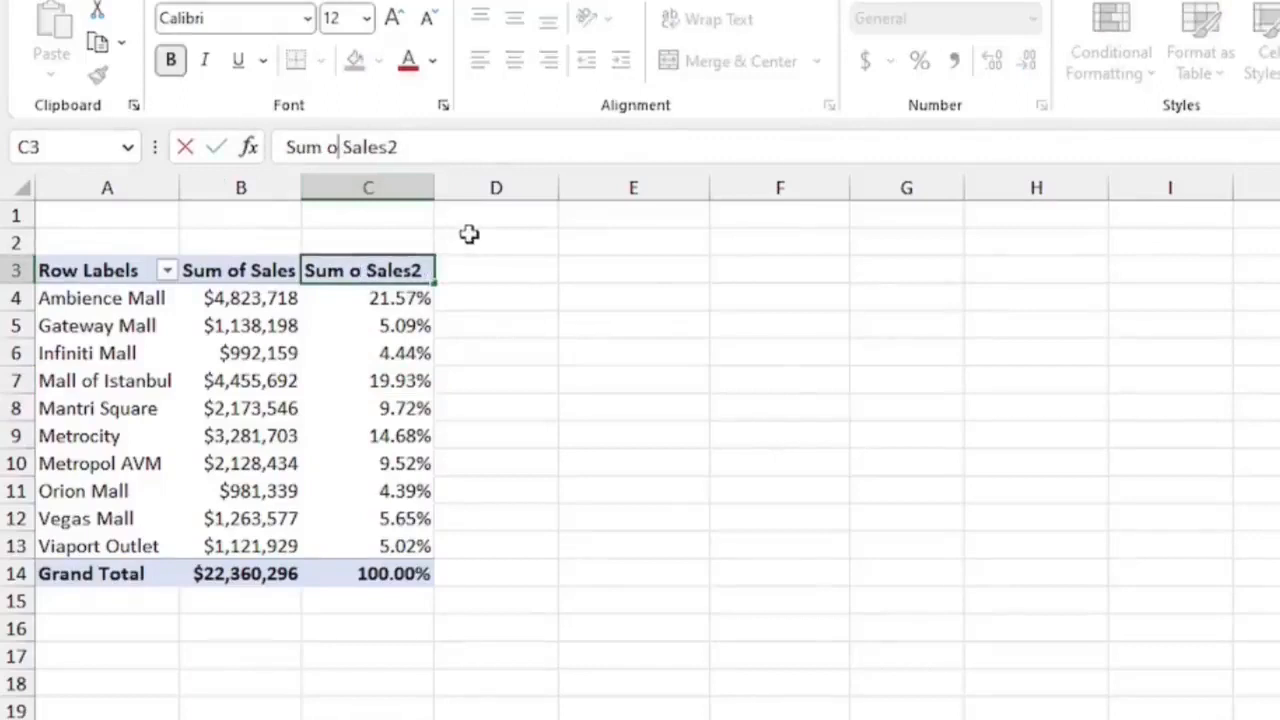
key("BackSpace")
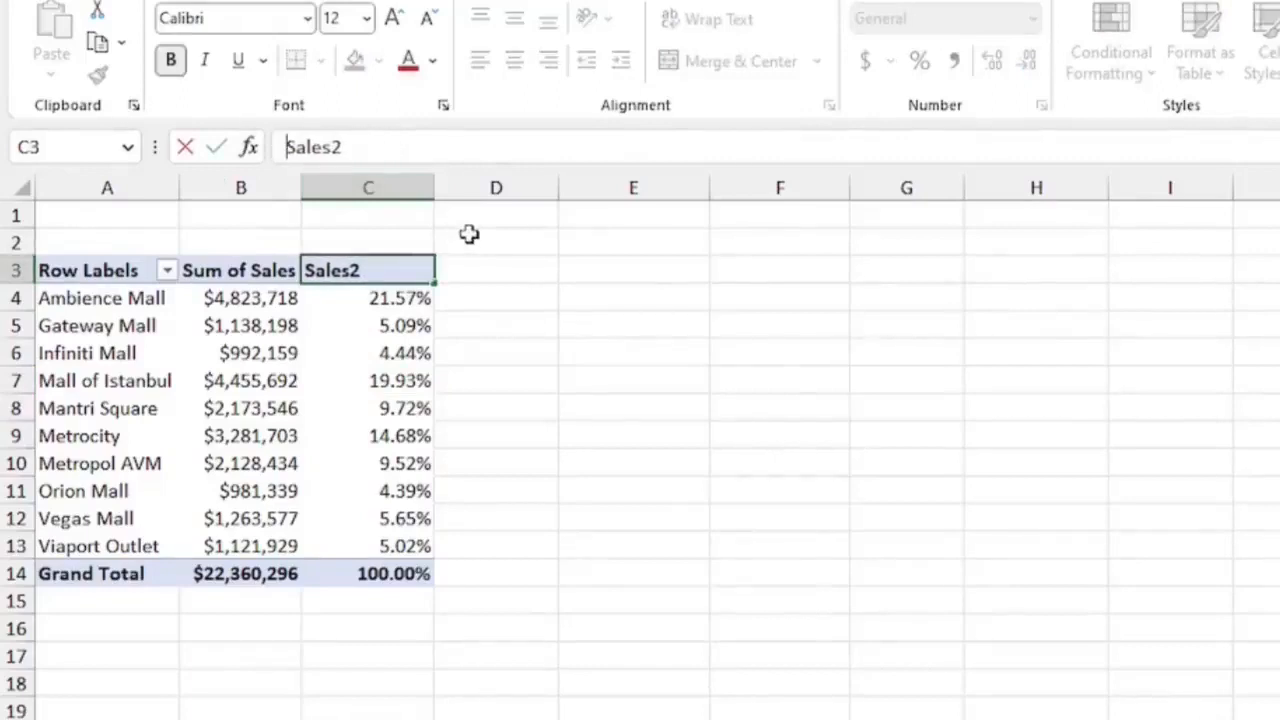
type("%")
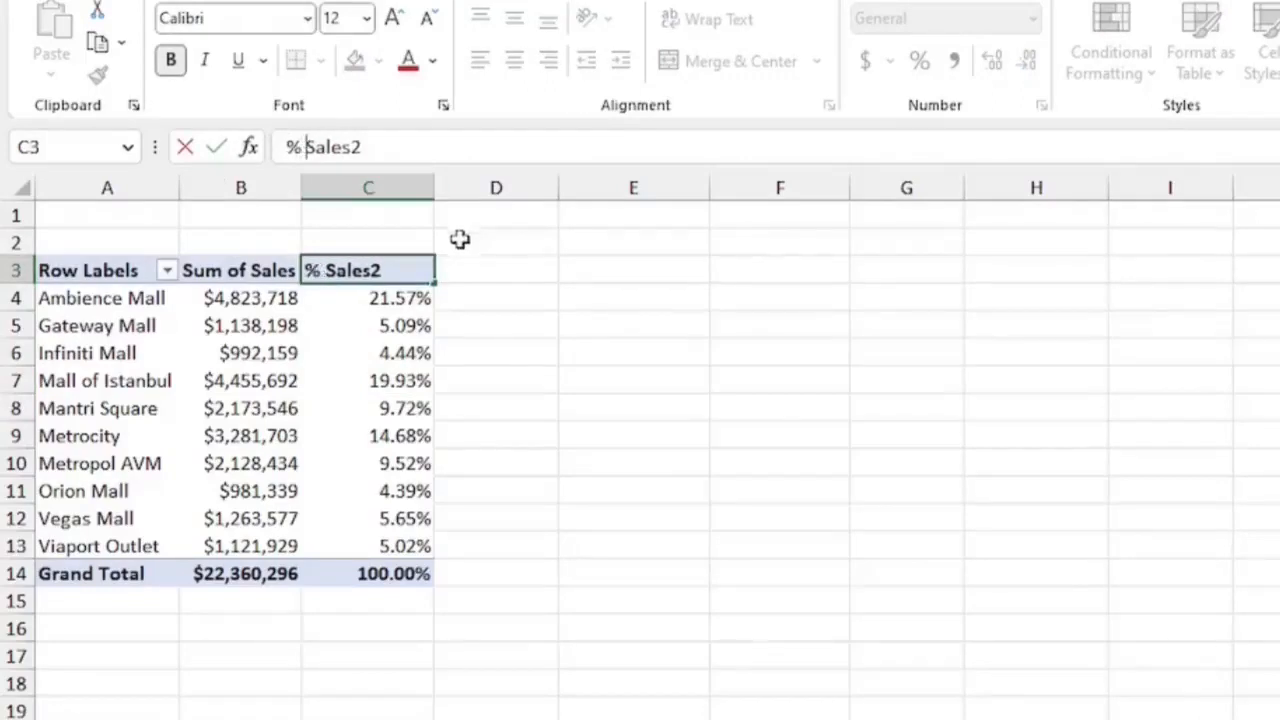
left_click(414, 265)
key("BackSpace")
Rename the Sum of Sales column header to Sales, dismissing the duplicate-name alert.
left_click(265, 270)
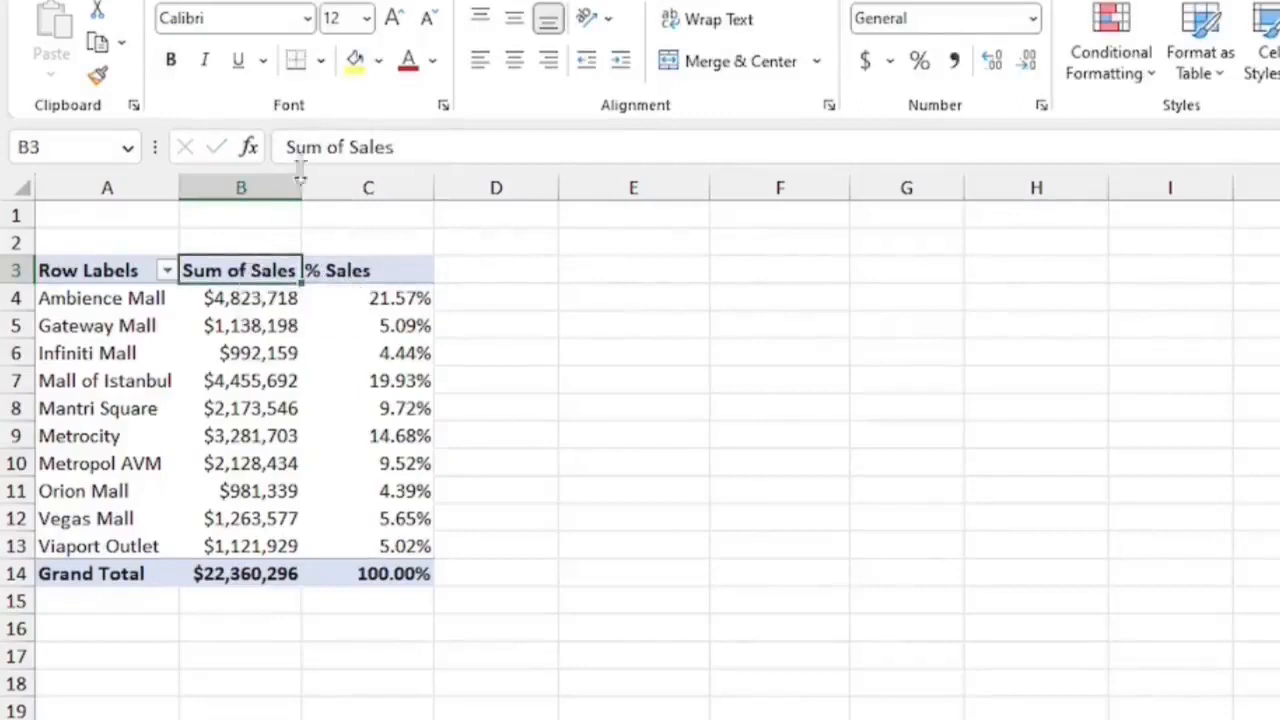
type("Sales")
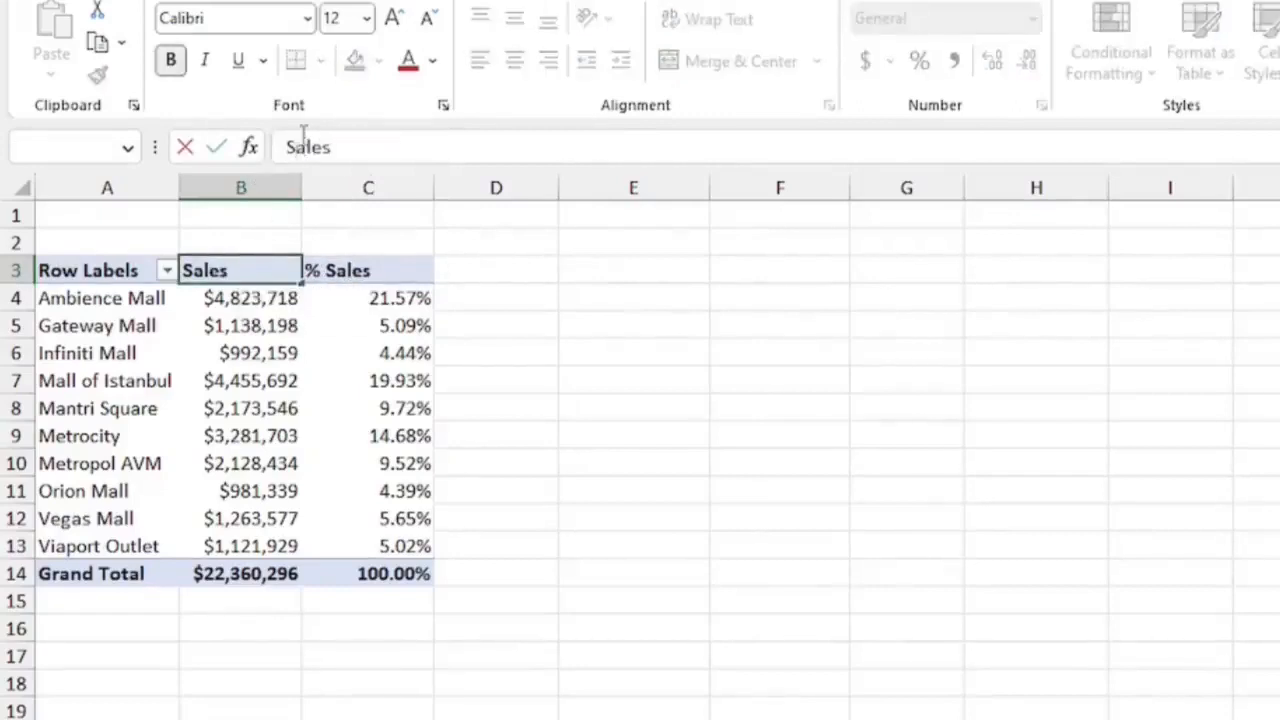
key("Return")
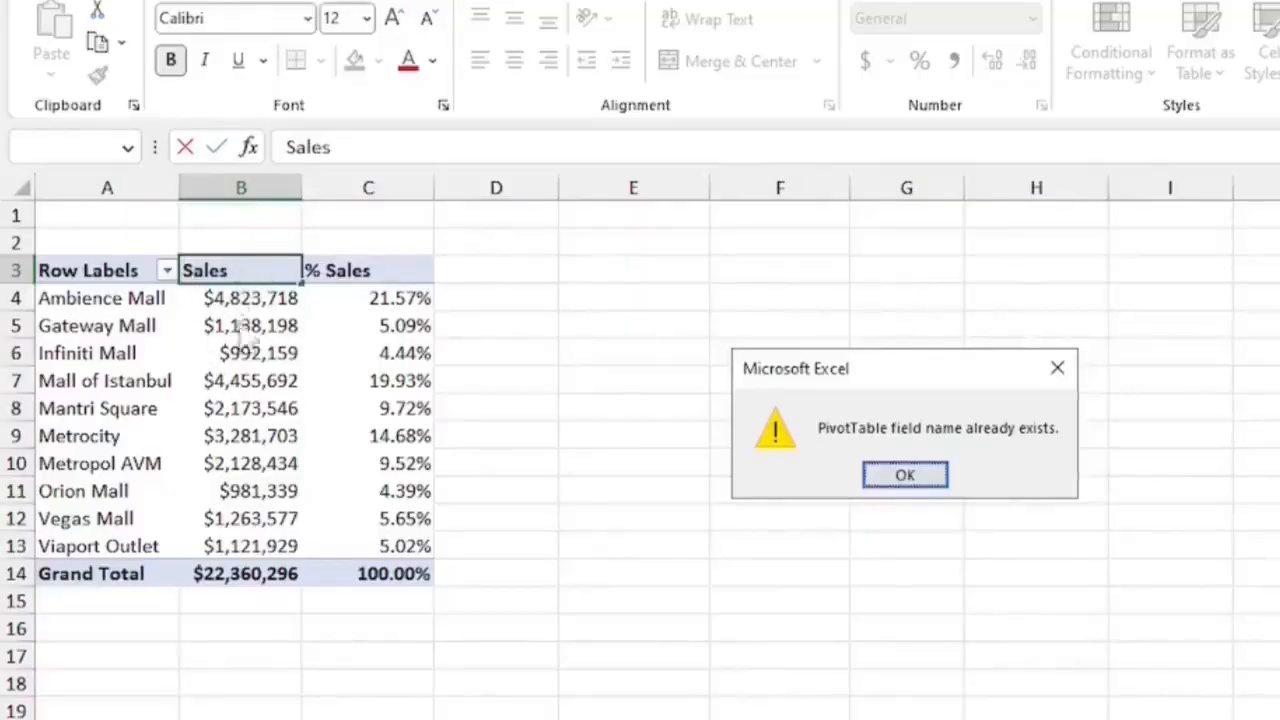
left_click(1057, 368)
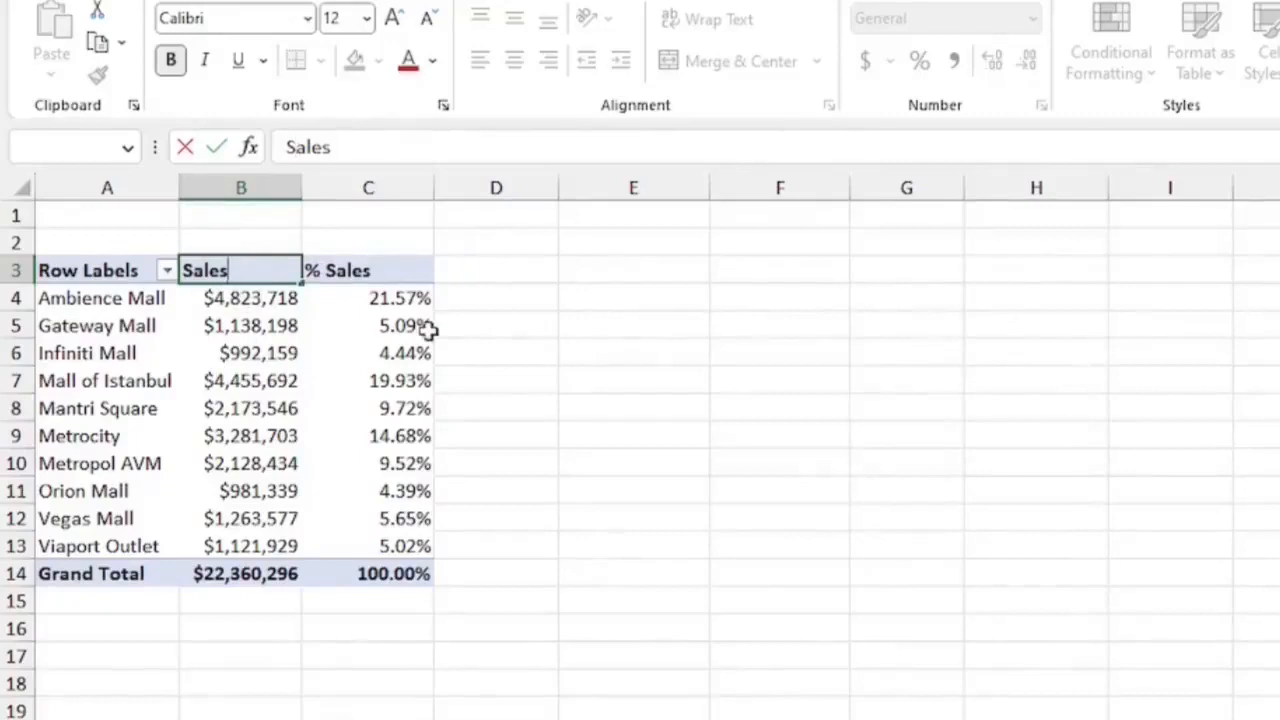
key("Return")
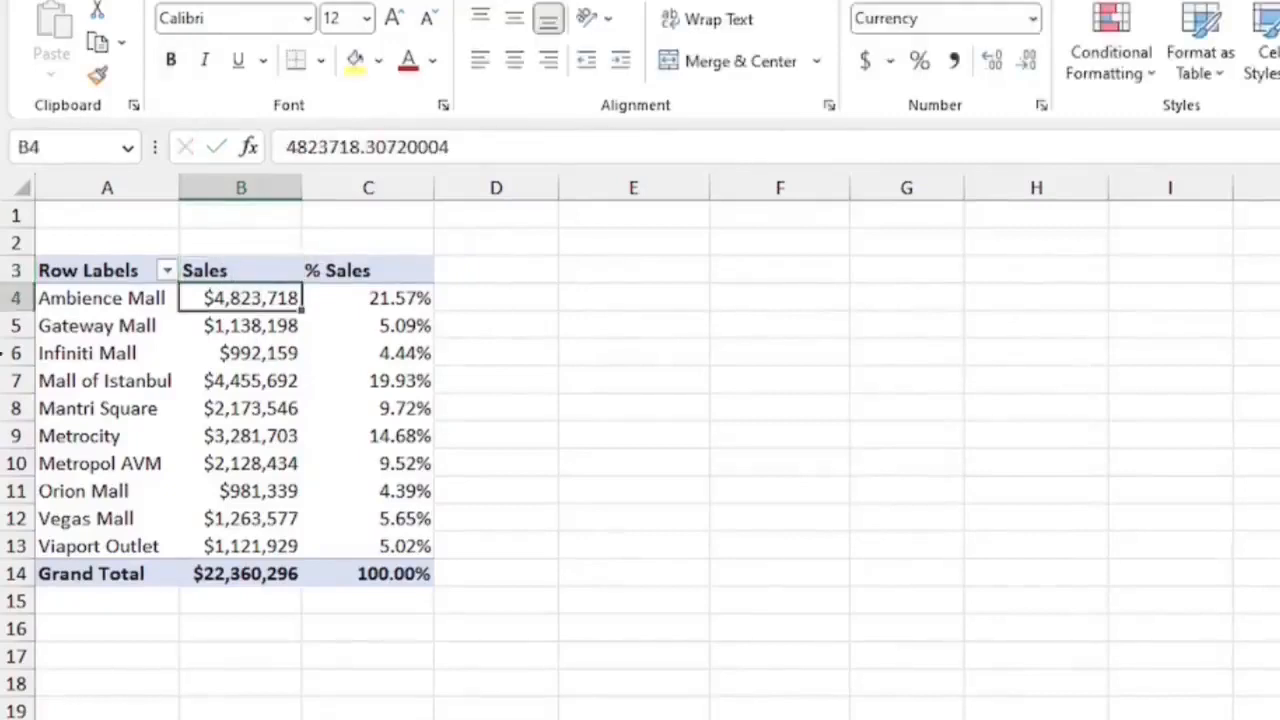
Change the PivotTable report layout to Tabular Form.
left_click(250, 408)
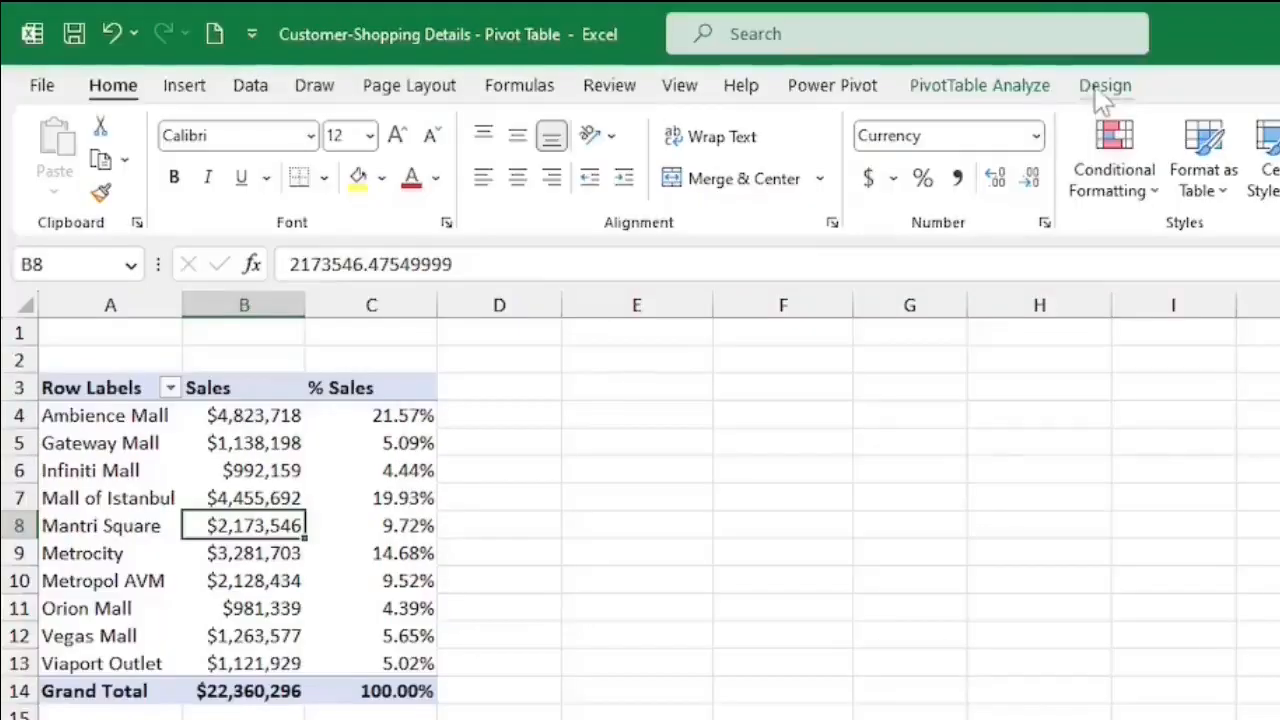
left_click(1103, 88)
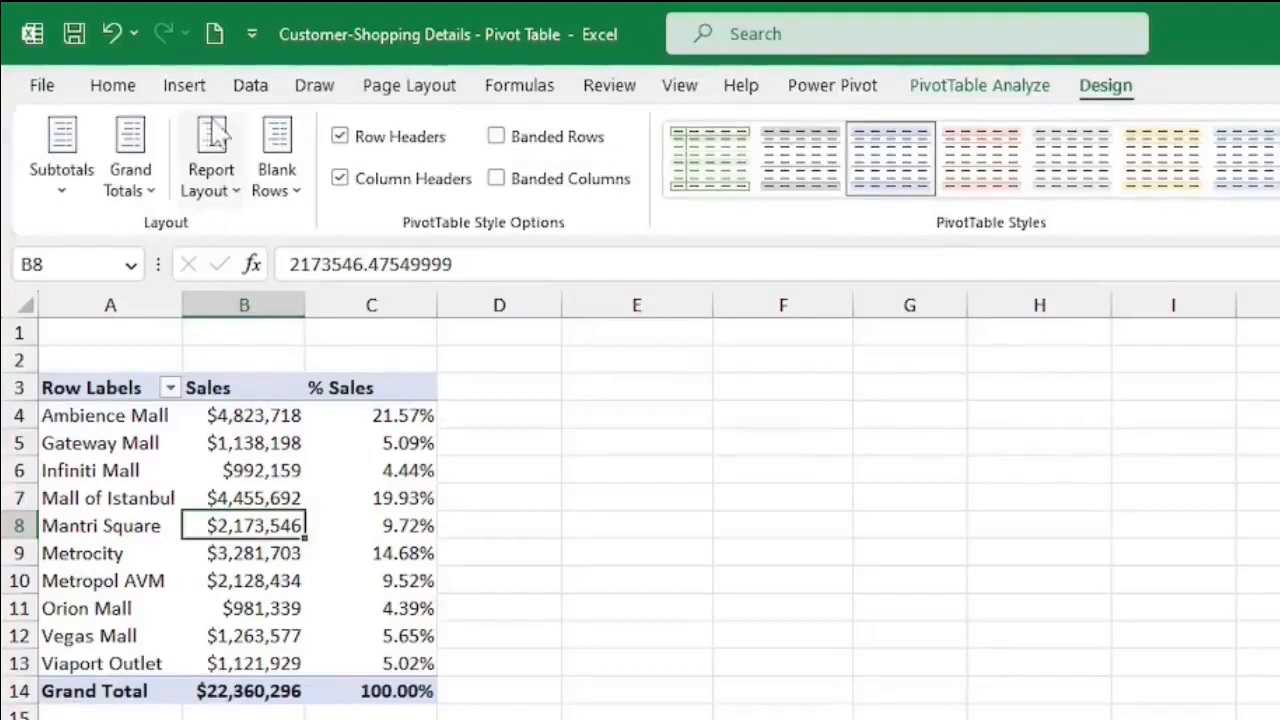
left_click(237, 198)
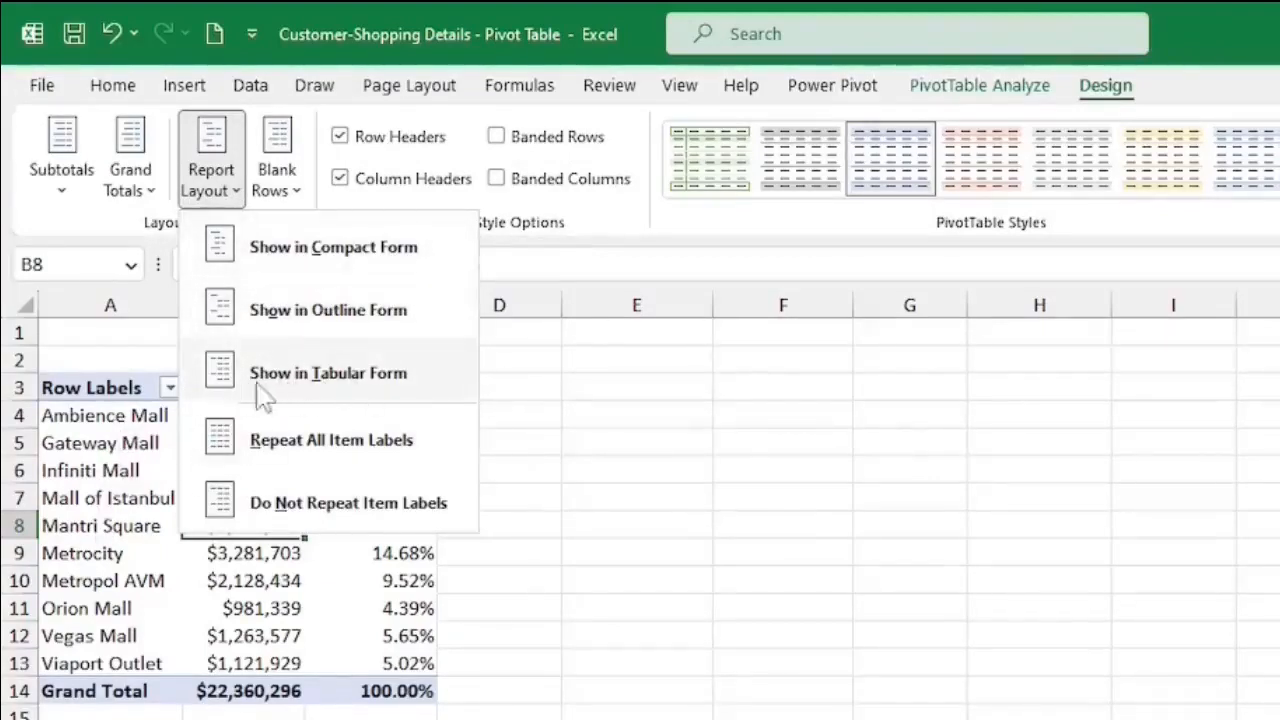
left_click(343, 385)
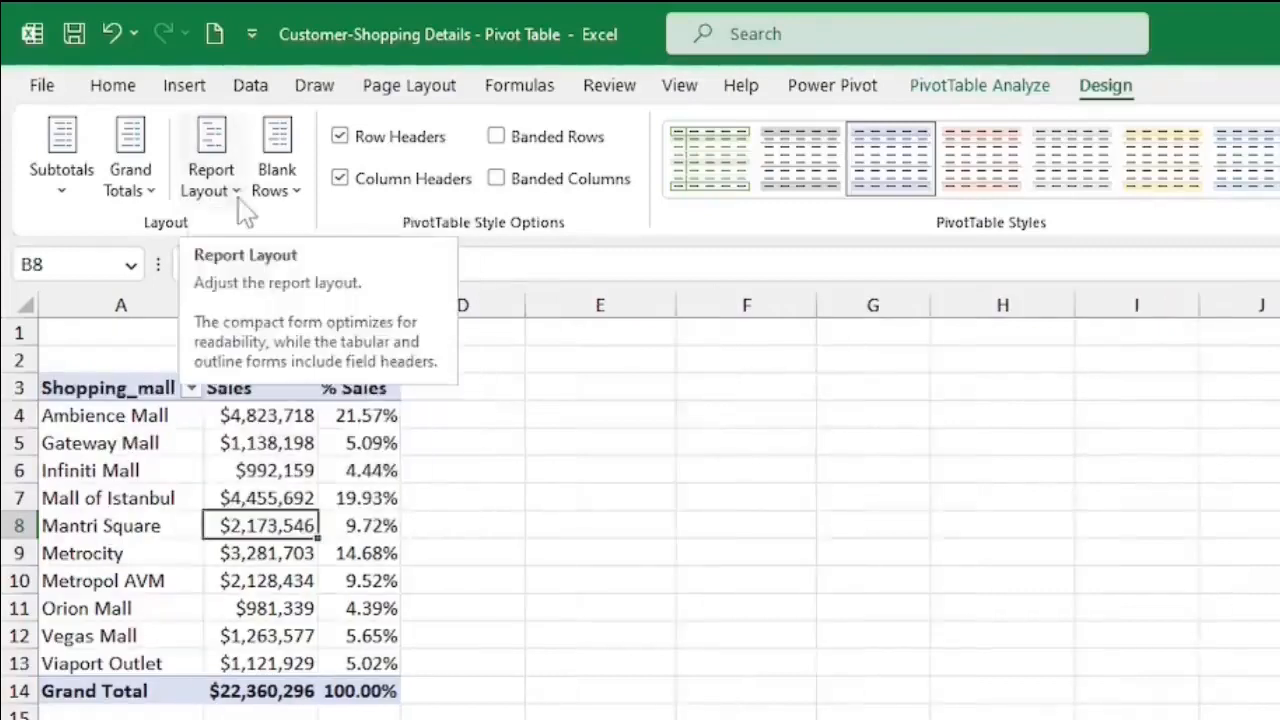
Switch the report layout to Compact Form and back to Tabular Form.
left_click(211, 175)
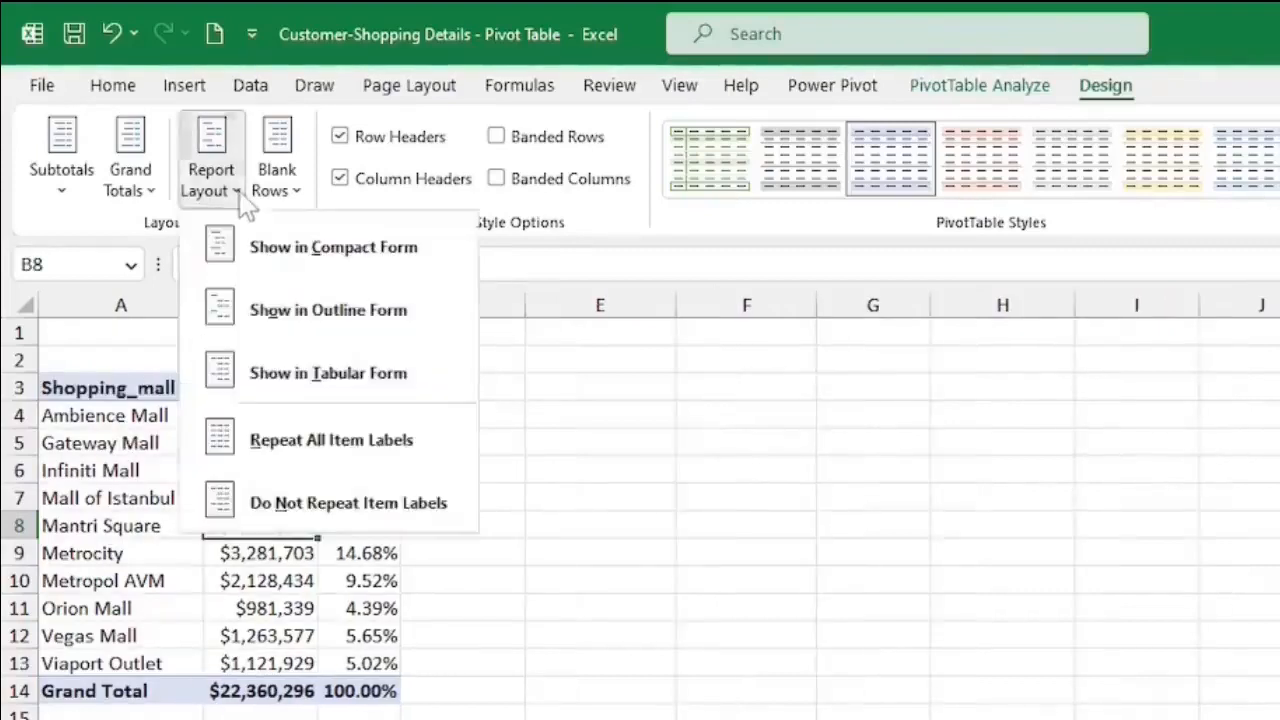
left_click(343, 250)
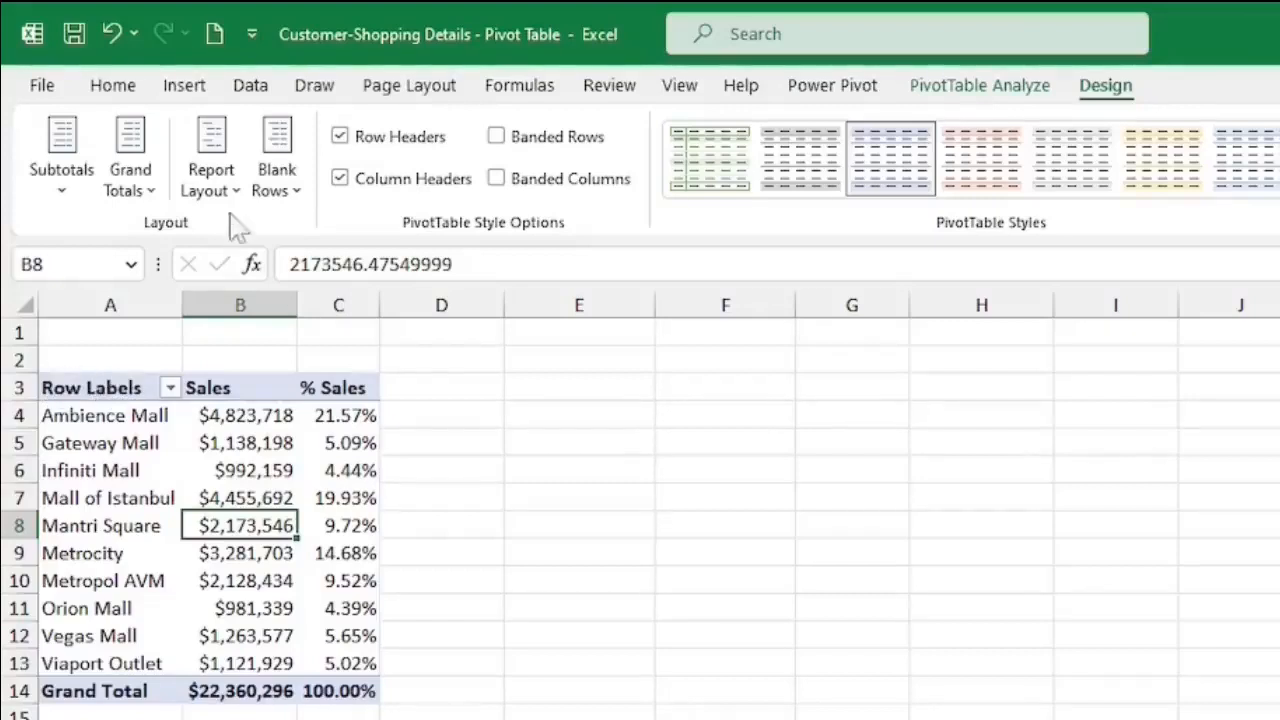
left_click(211, 178)
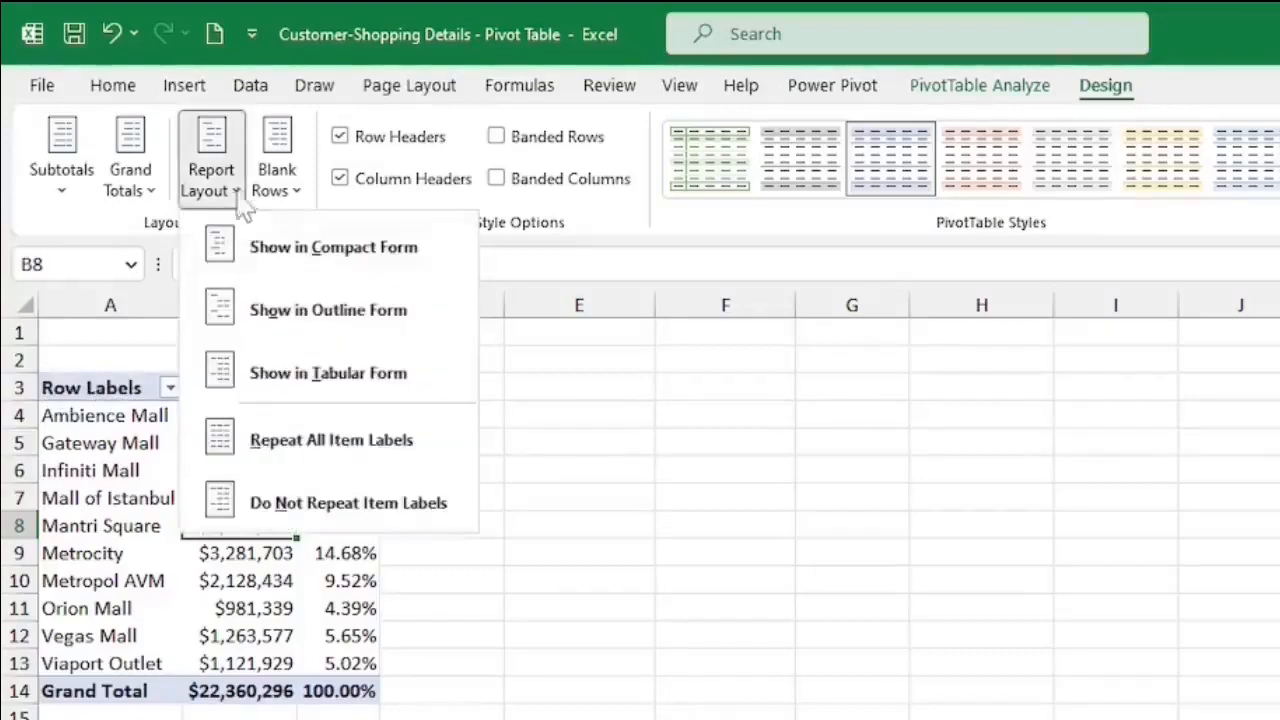
left_click(318, 372)
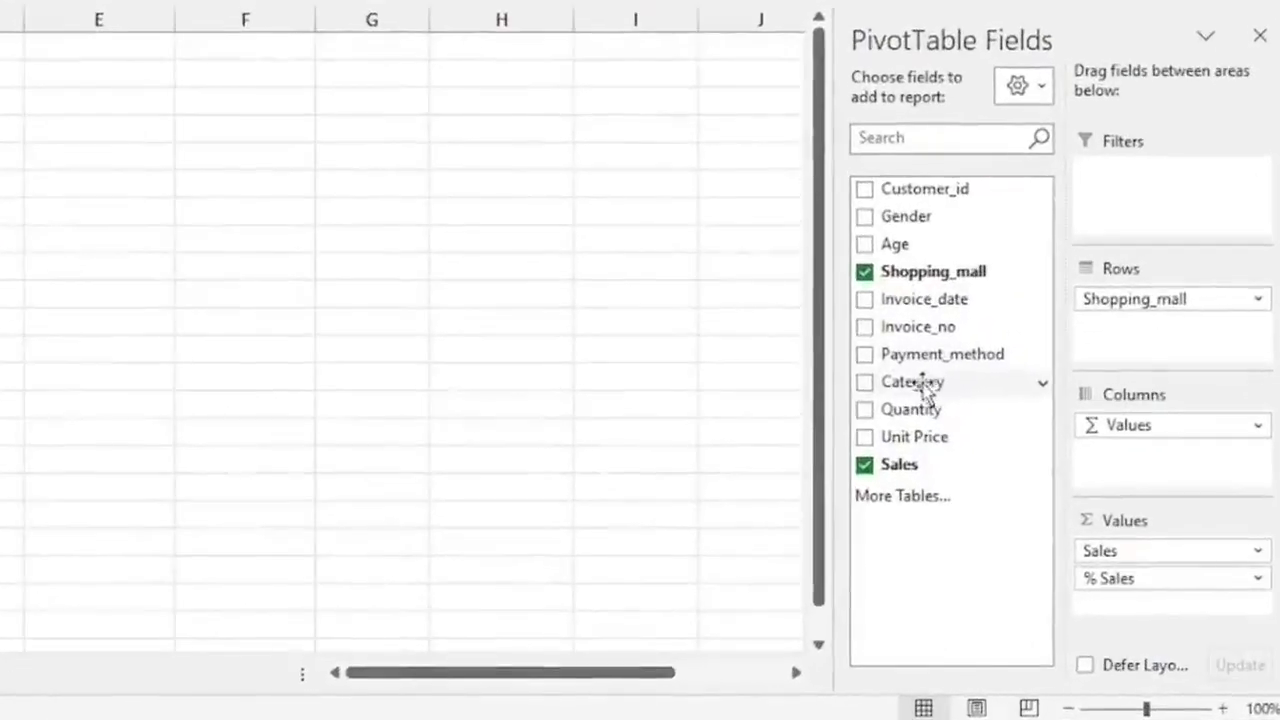
Add Category to the Rows area below Shopping_mall to break sales down by category within each mall.
left_click_drag(918, 385, 1134, 343)
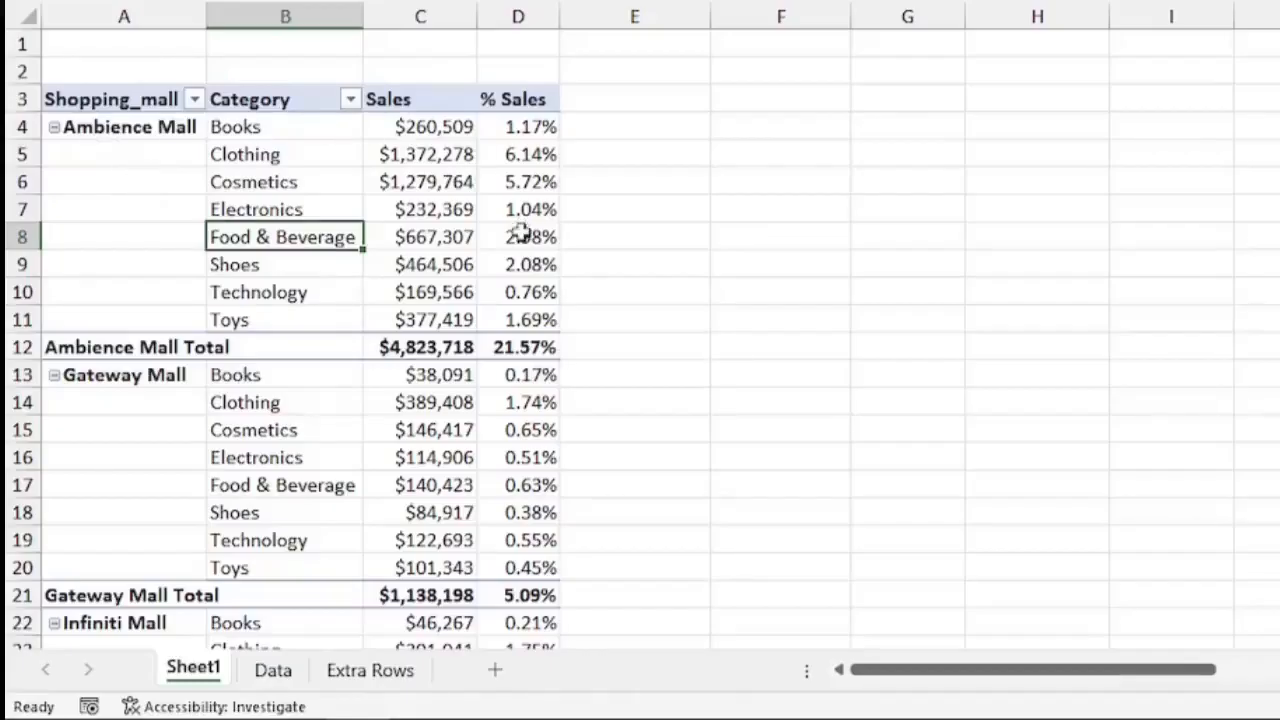
left_click(430, 126)
left_click(435, 206)
left_click(270, 196)
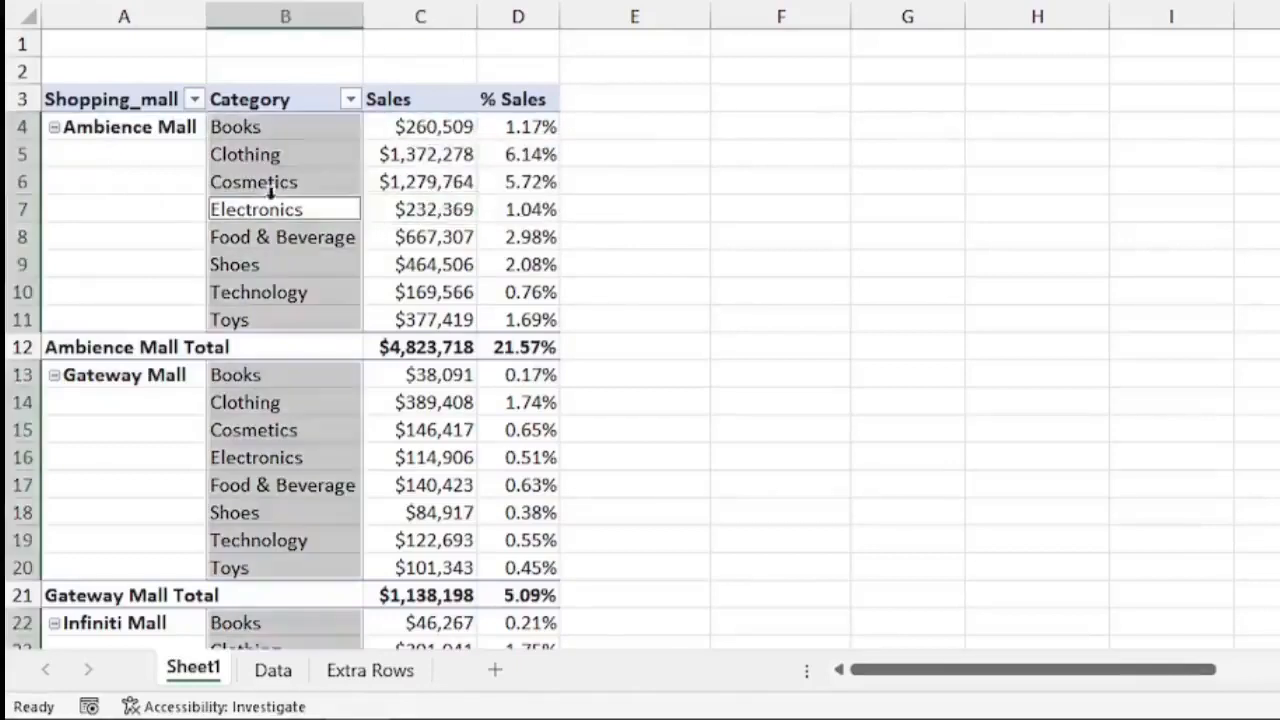
left_click(128, 140)
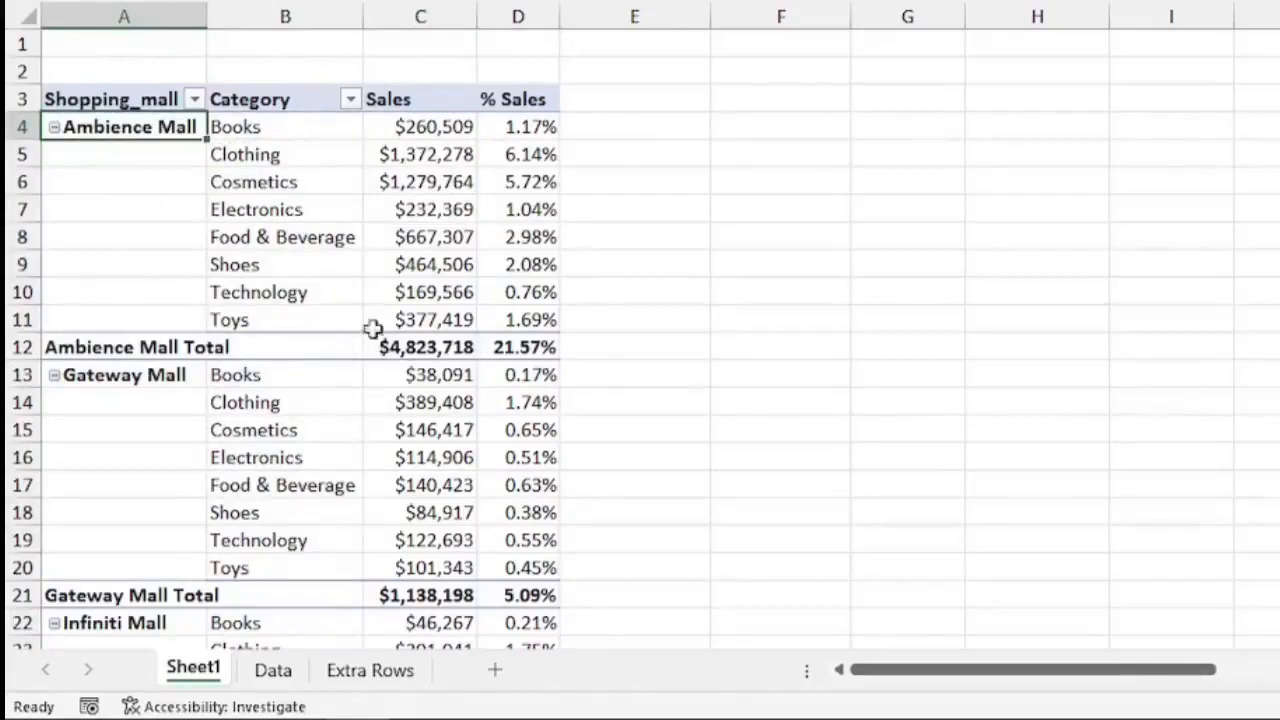
left_click(423, 345)
scroll(344, 381, "down", 2)
scroll(344, 381, "up", 2)
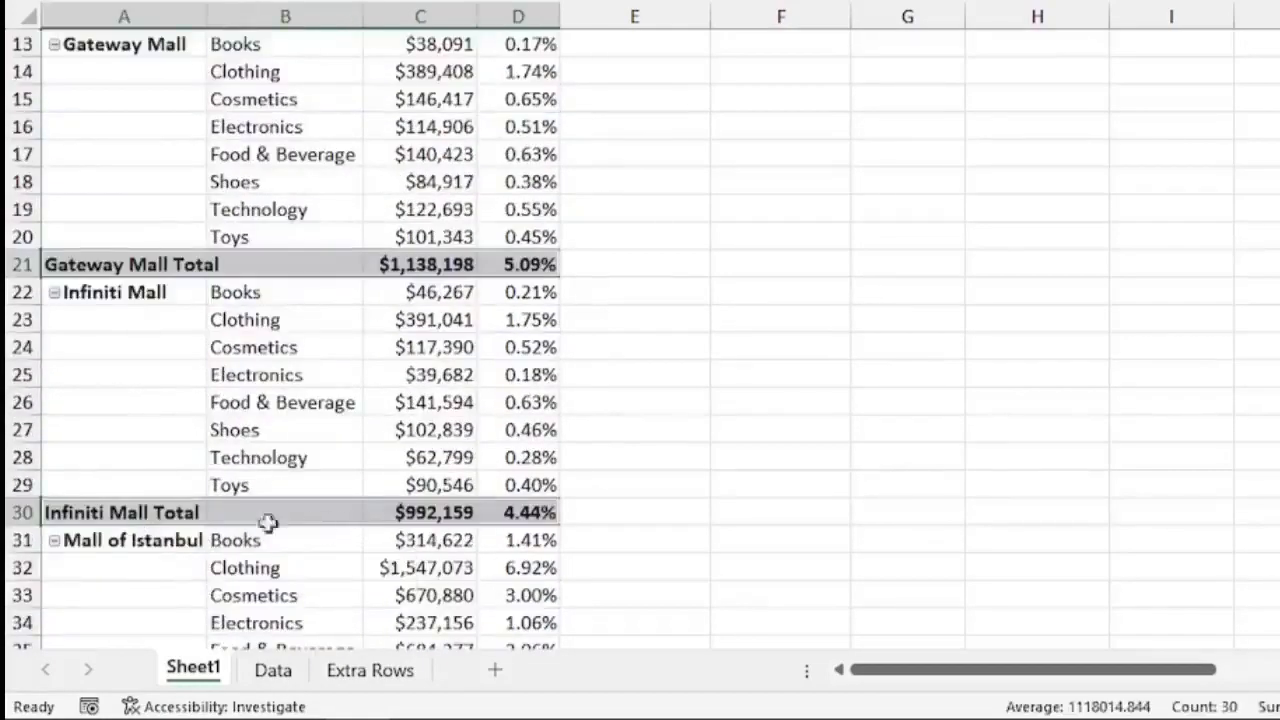
scroll(200, 505, "down", 3)
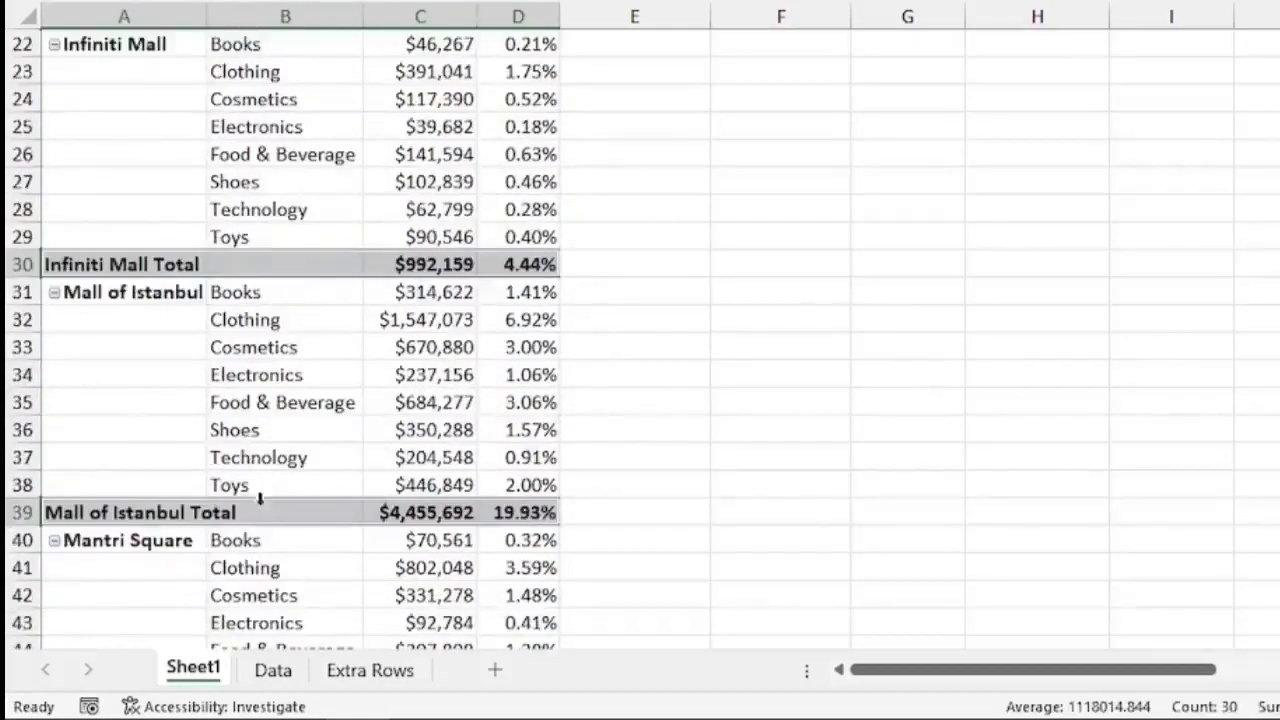
scroll(420, 563, "down", 20)
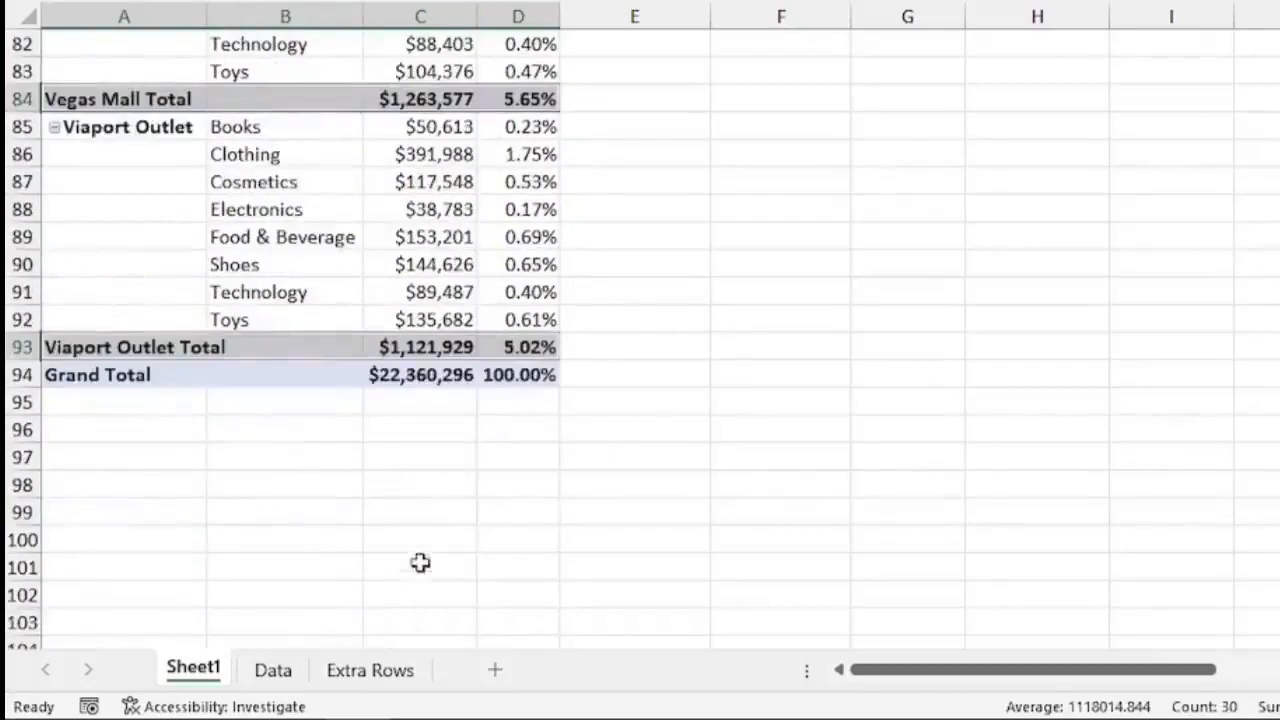
scroll(423, 474, "up", 20)
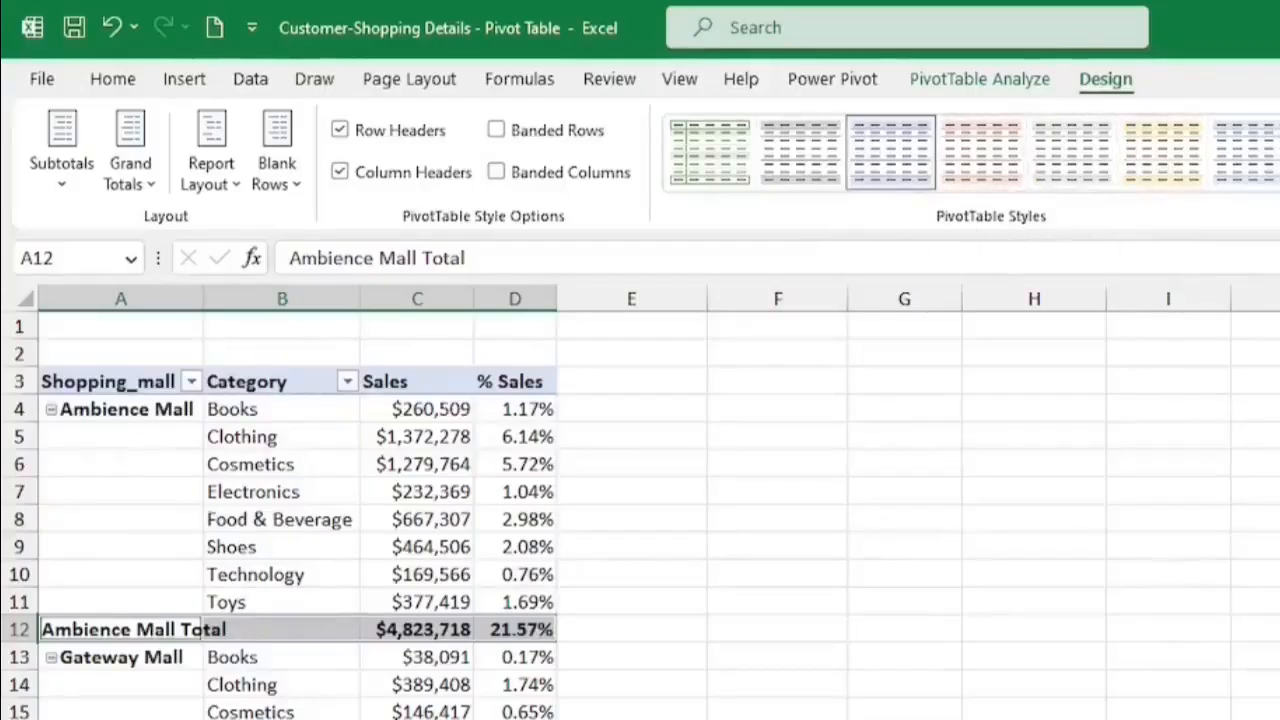
Try several PivotTable styles and apply a light style from the expanded style gallery.
left_click(974, 158)
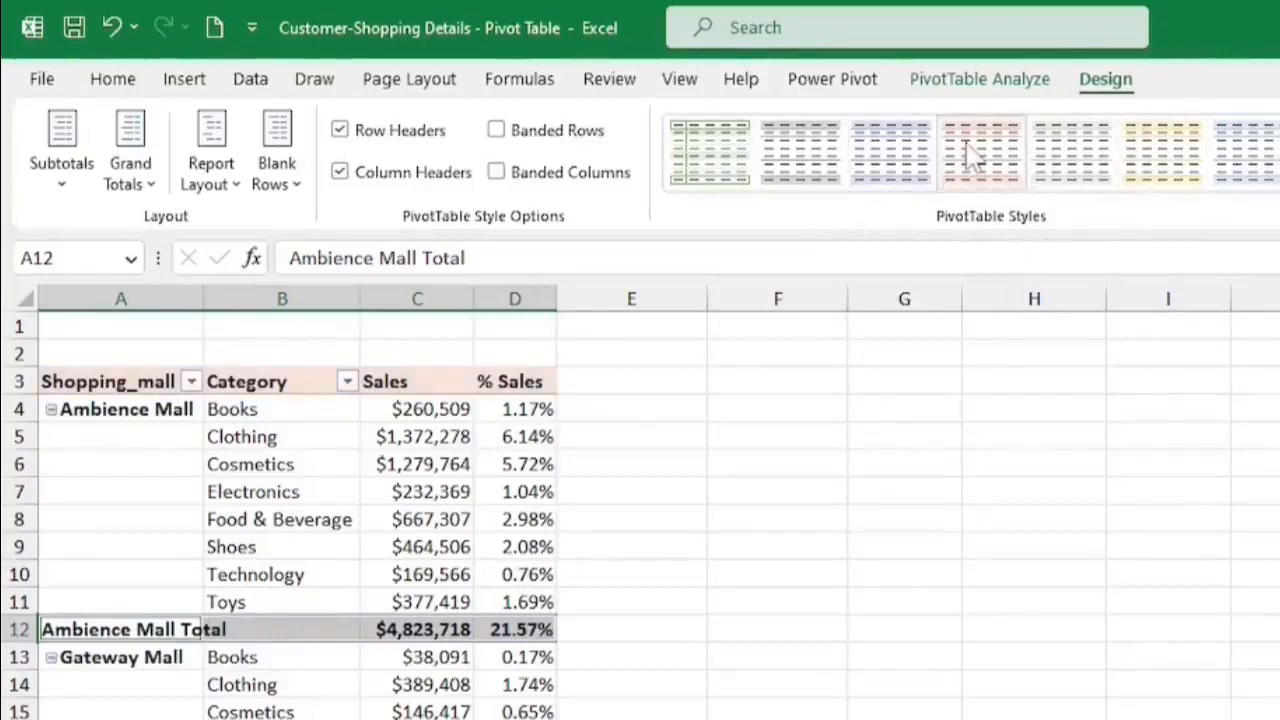
left_click(414, 520)
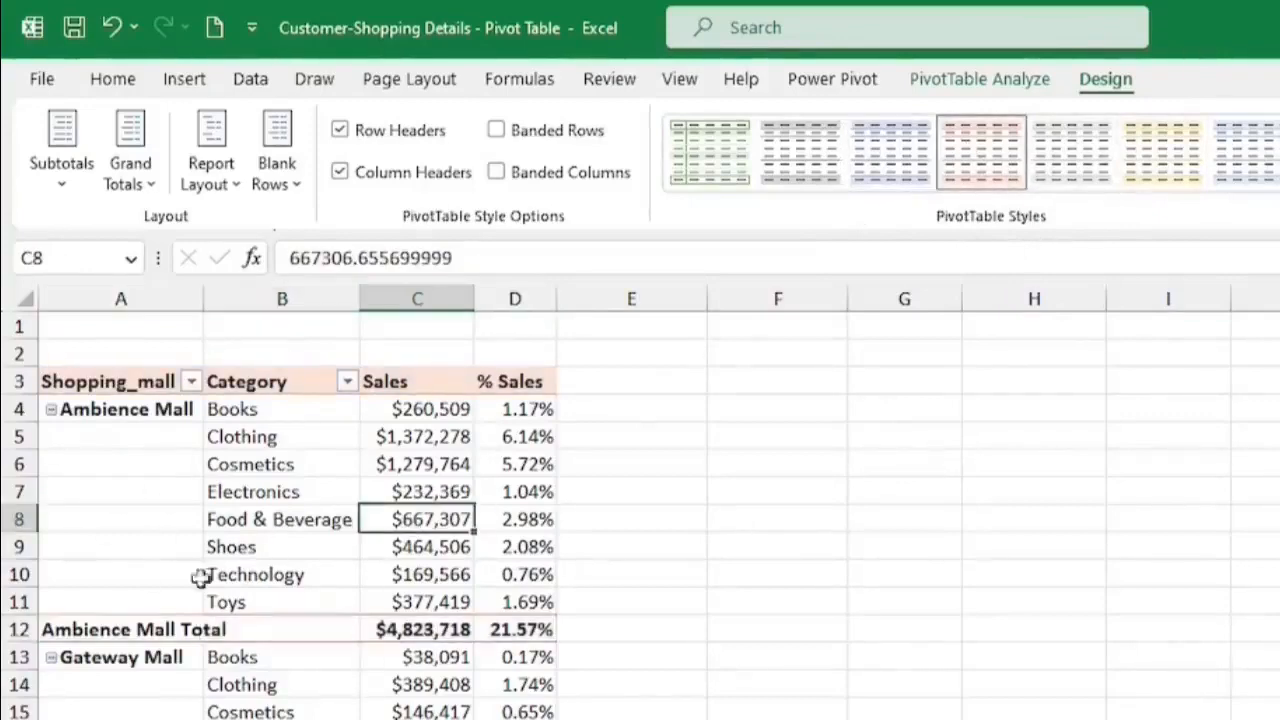
left_click(712, 172)
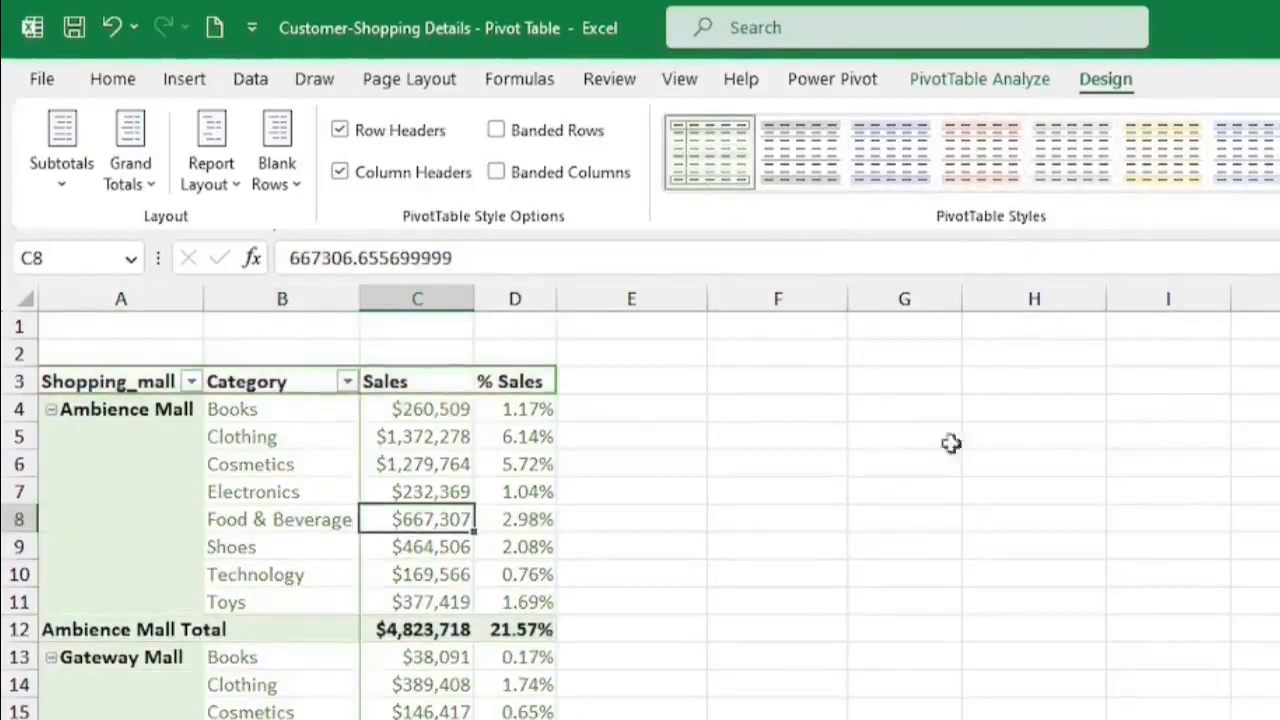
left_click(894, 168)
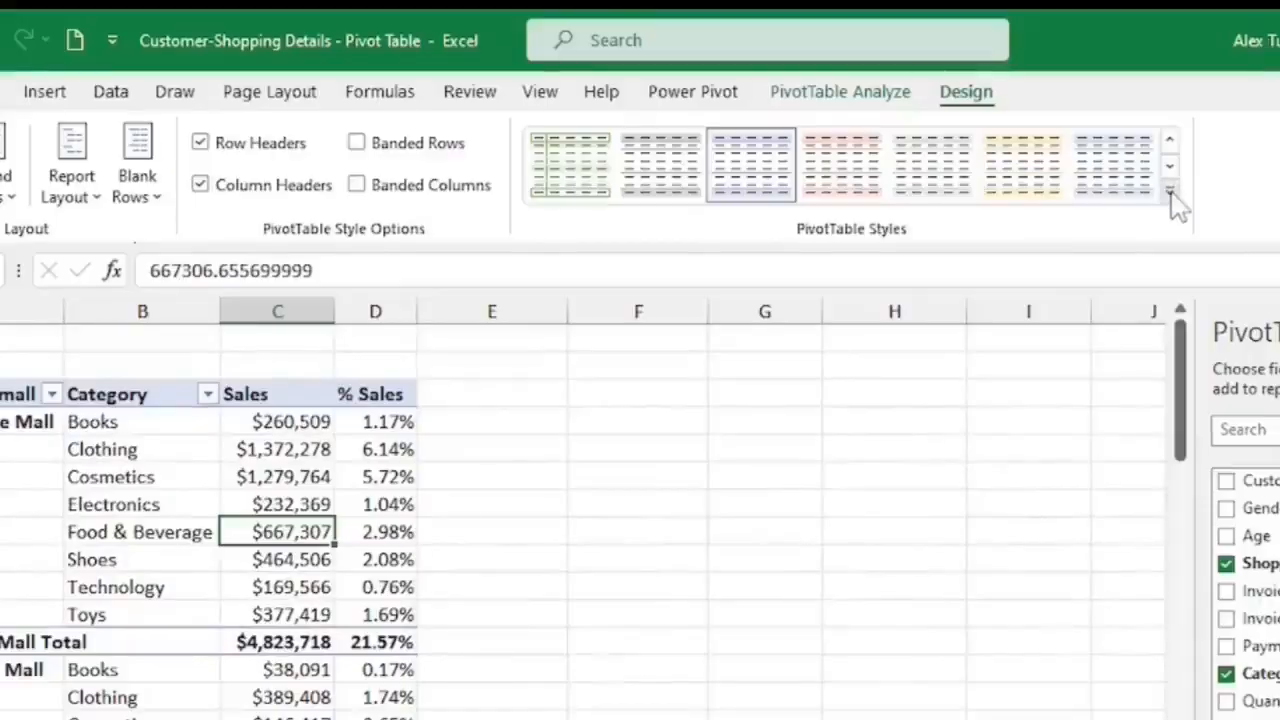
left_click(1170, 193)
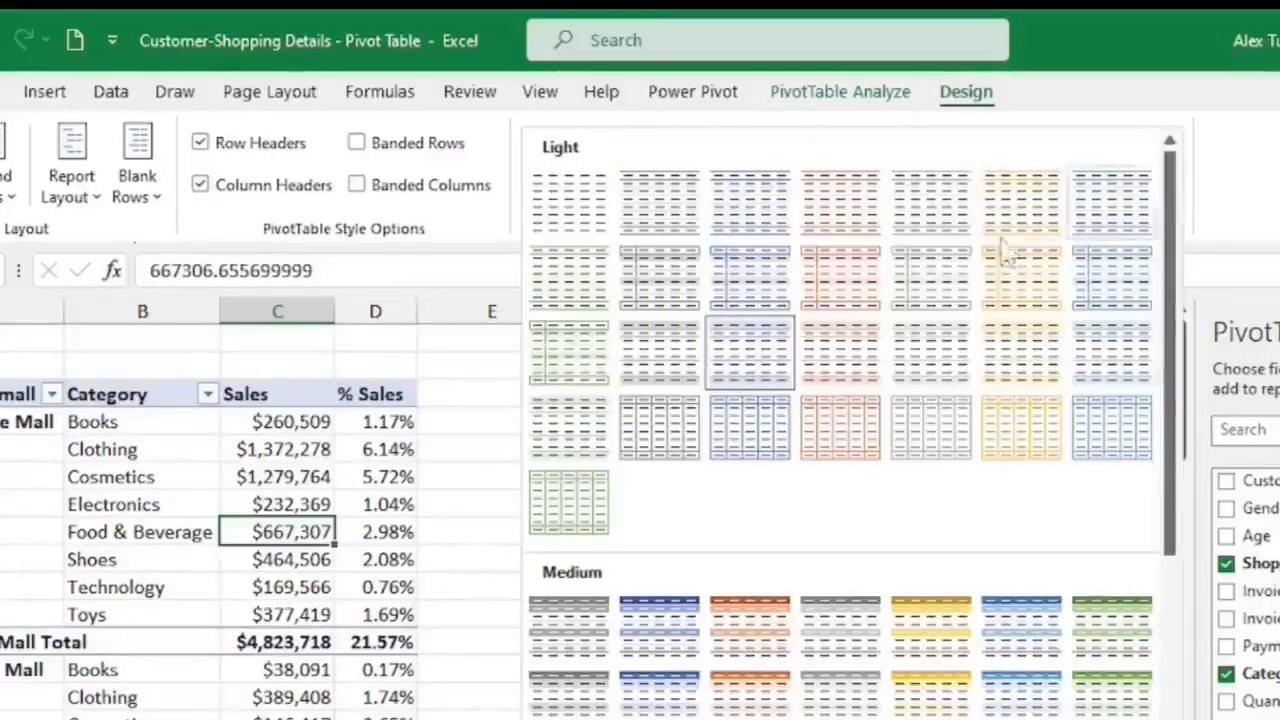
left_click(736, 208)
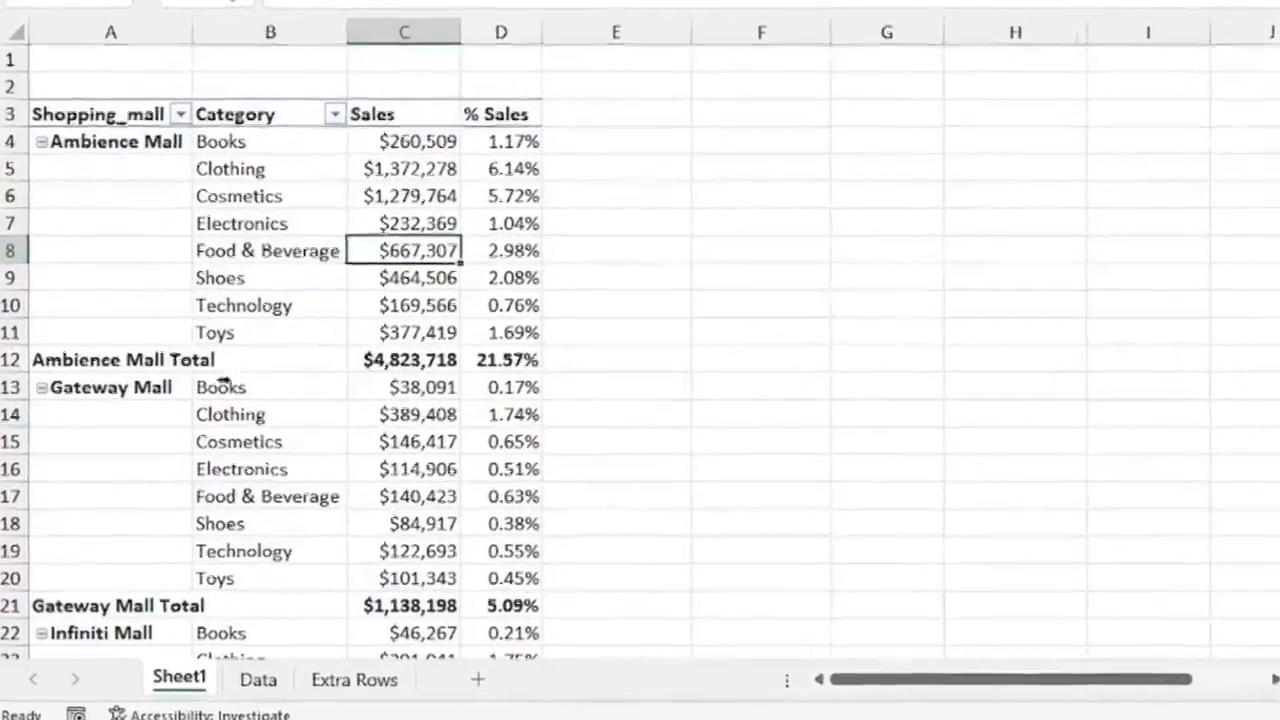
Collapse the entire Shopping_mall field and then expand the entire field again.
right_click(82, 138)
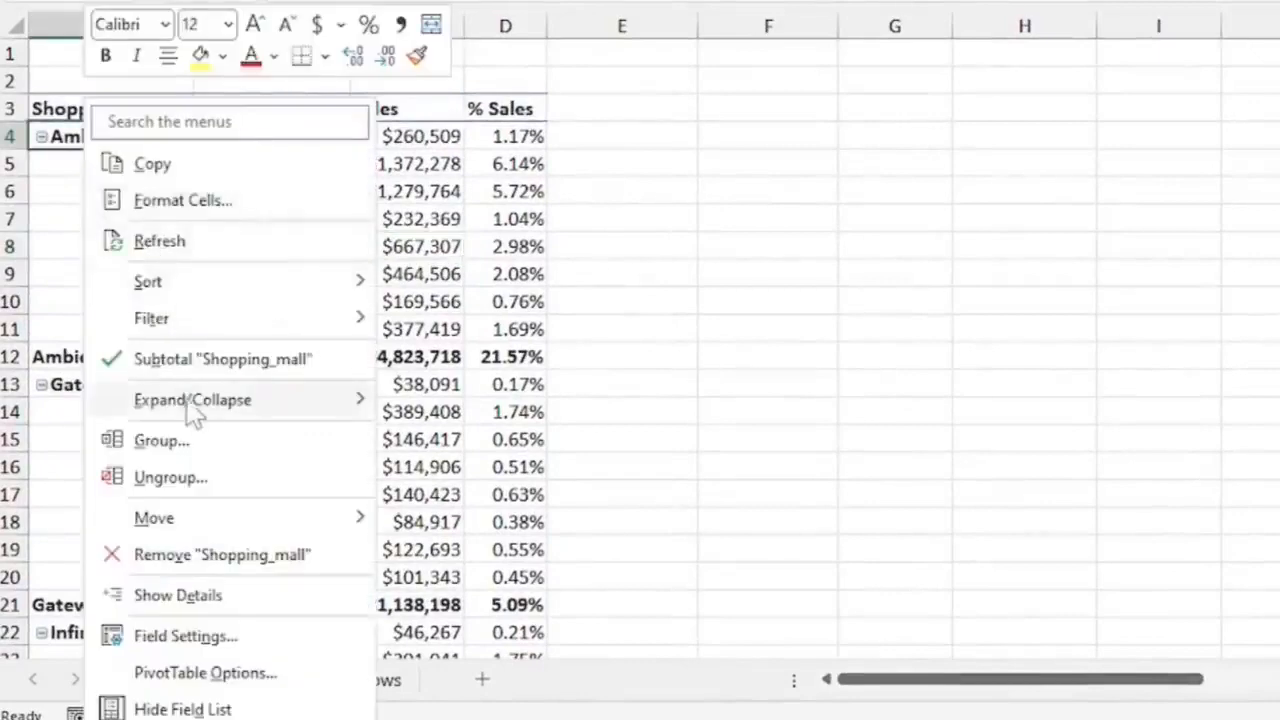
mouse_move(192, 412)
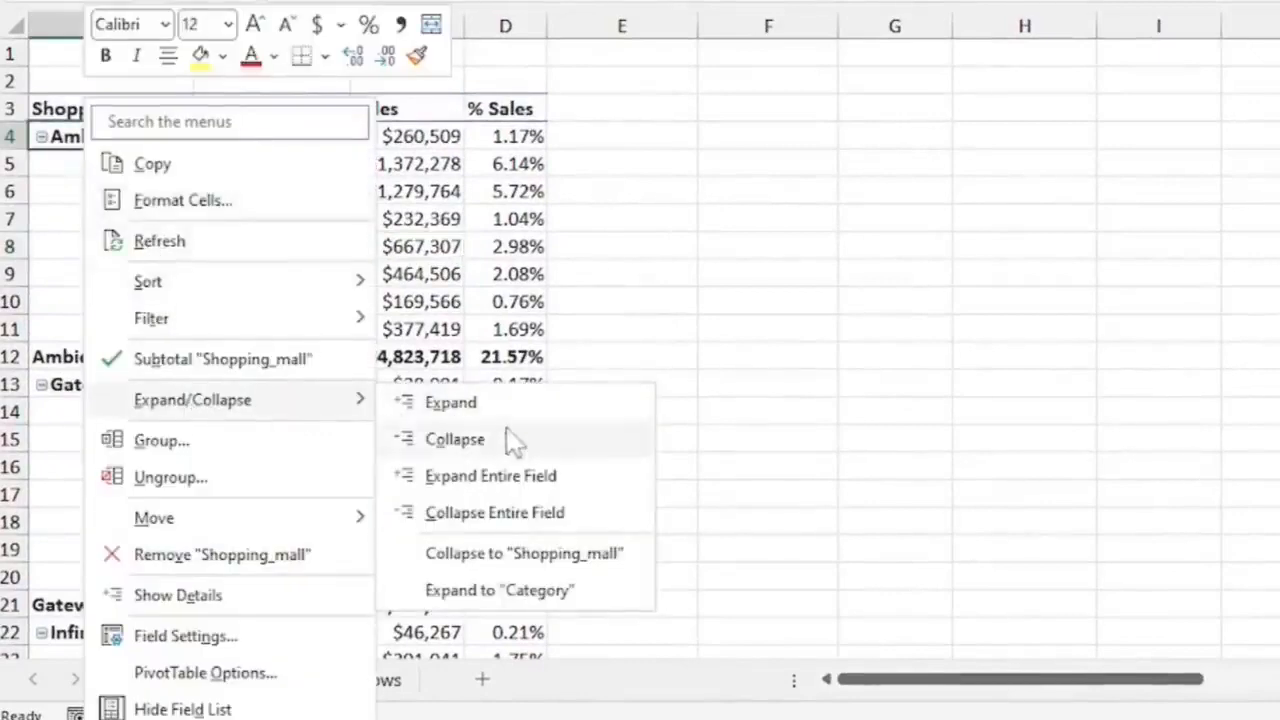
left_click(520, 520)
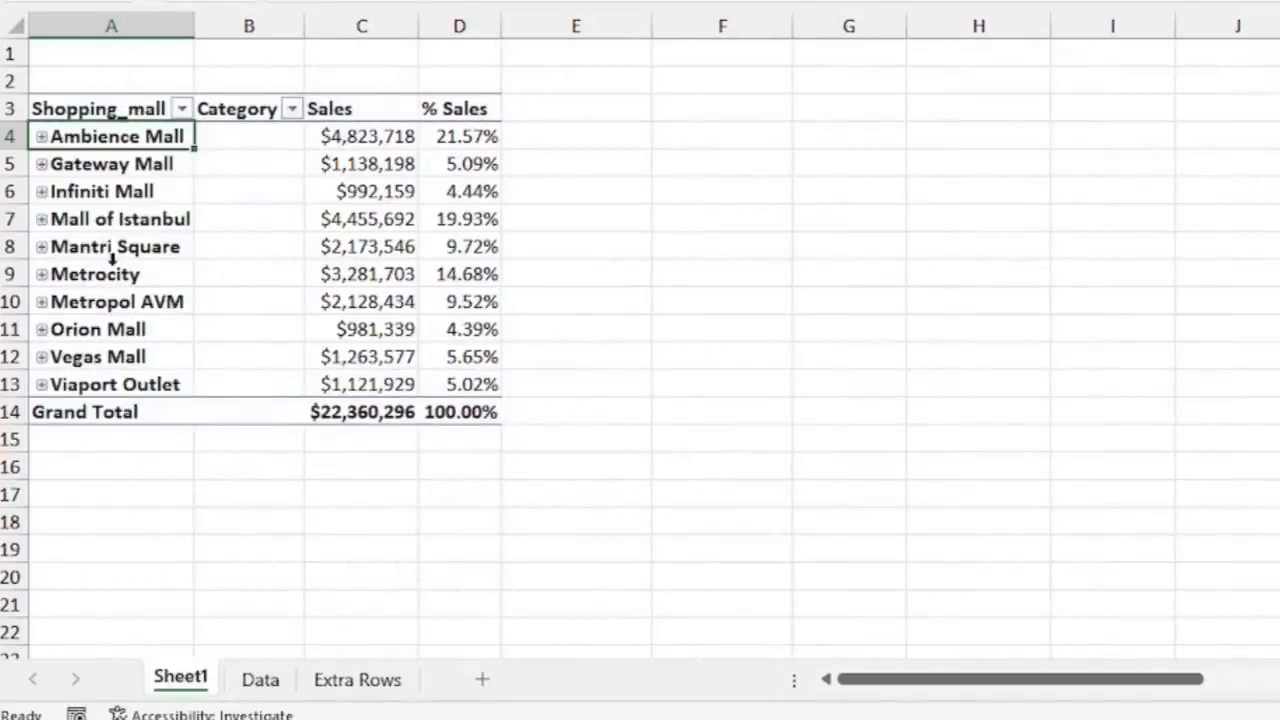
right_click(101, 191)
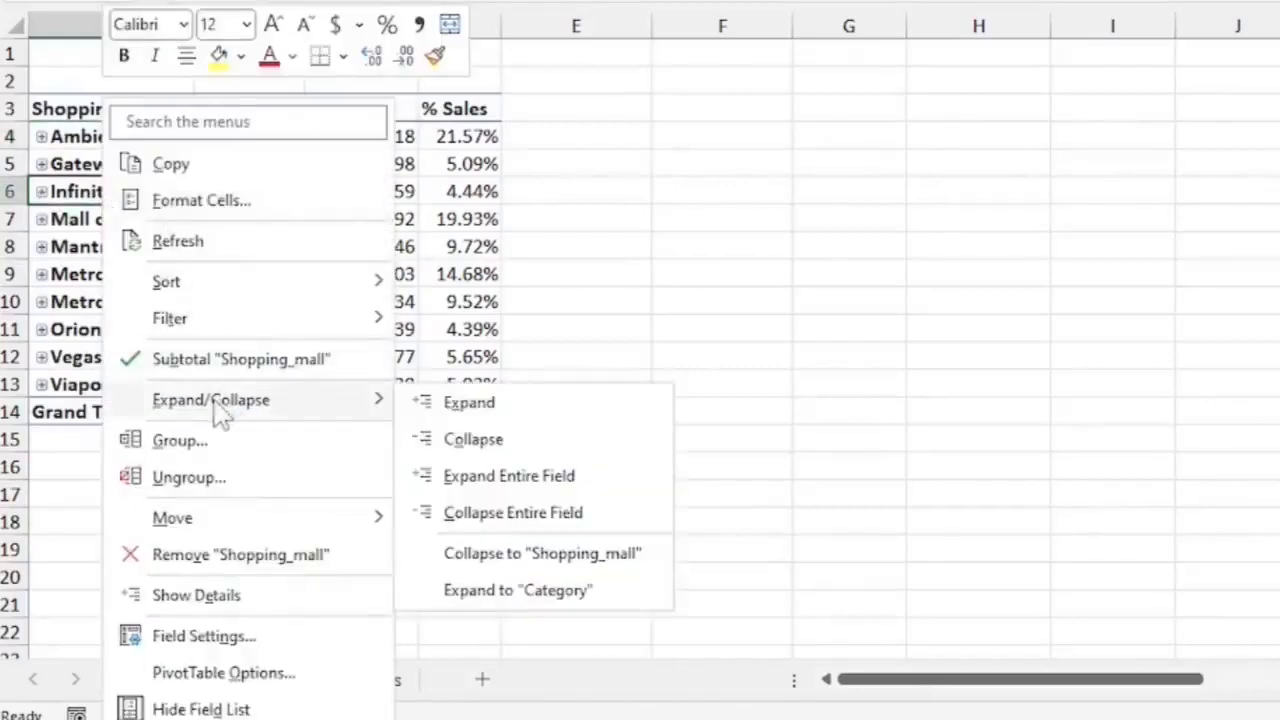
left_click(512, 484)
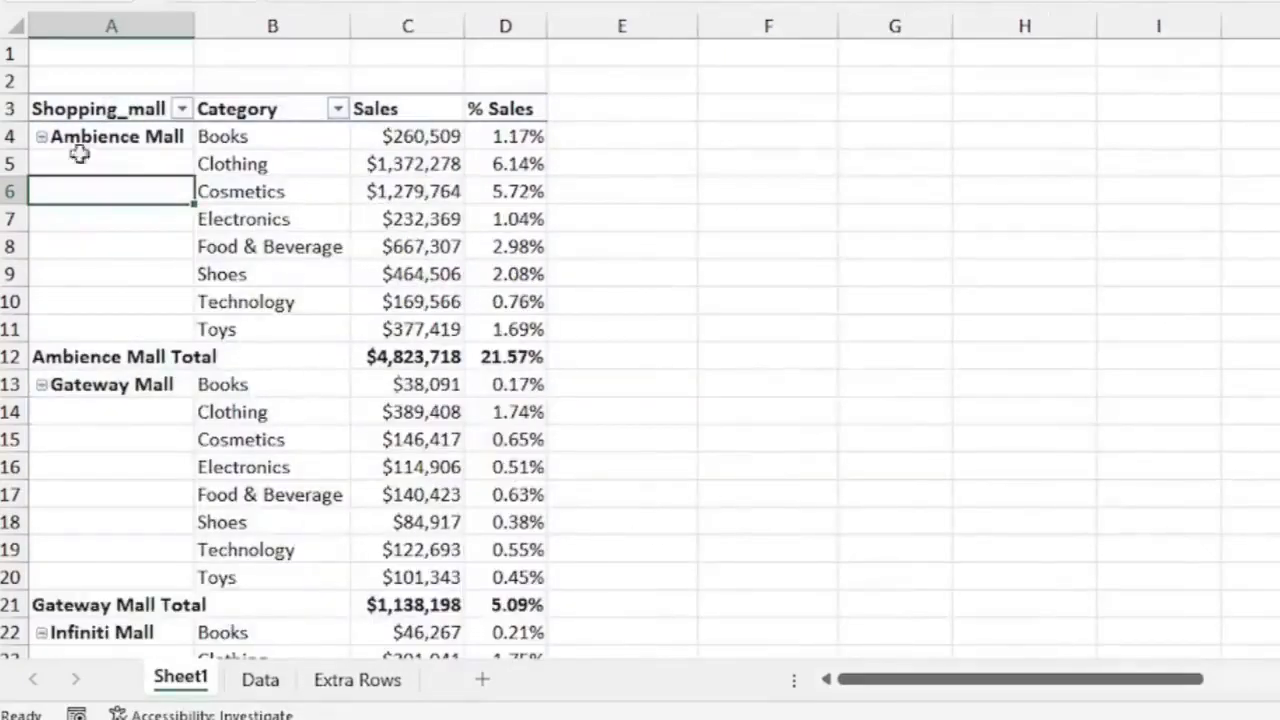
Collapse and re-expand individual malls, leaving Infiniti Mall collapsed.
left_click(41, 385)
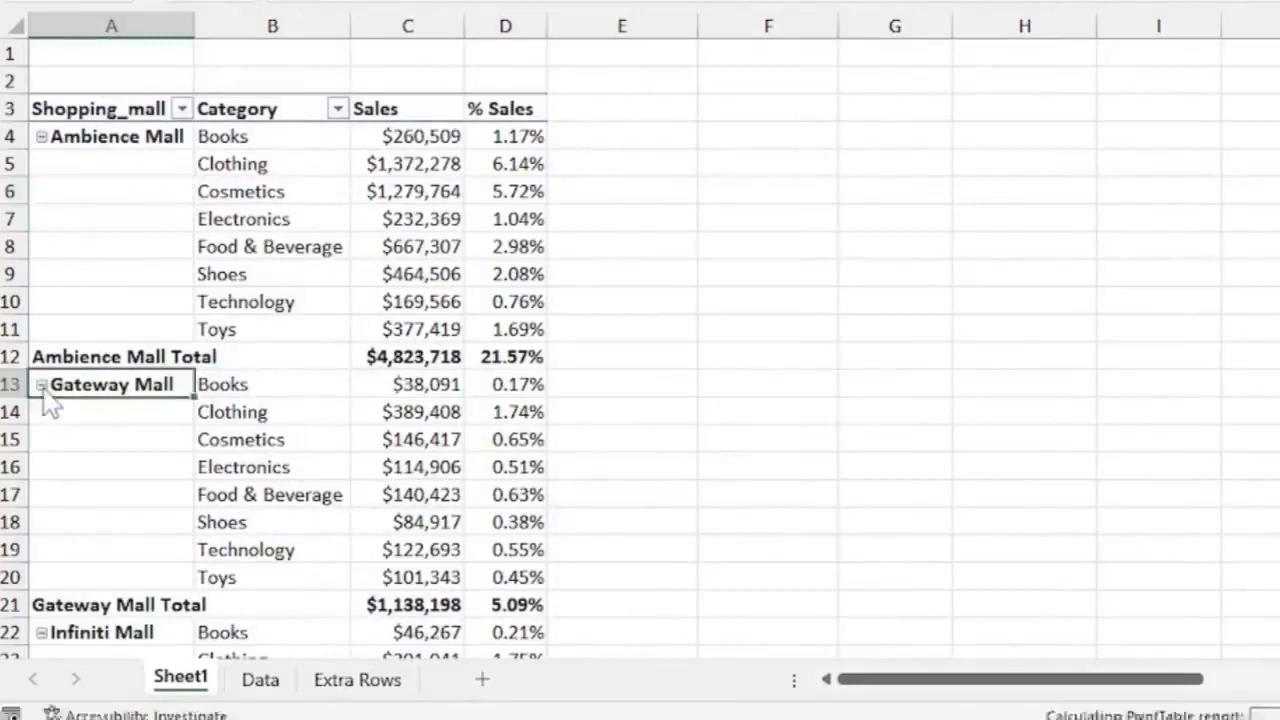
left_click(41, 137)
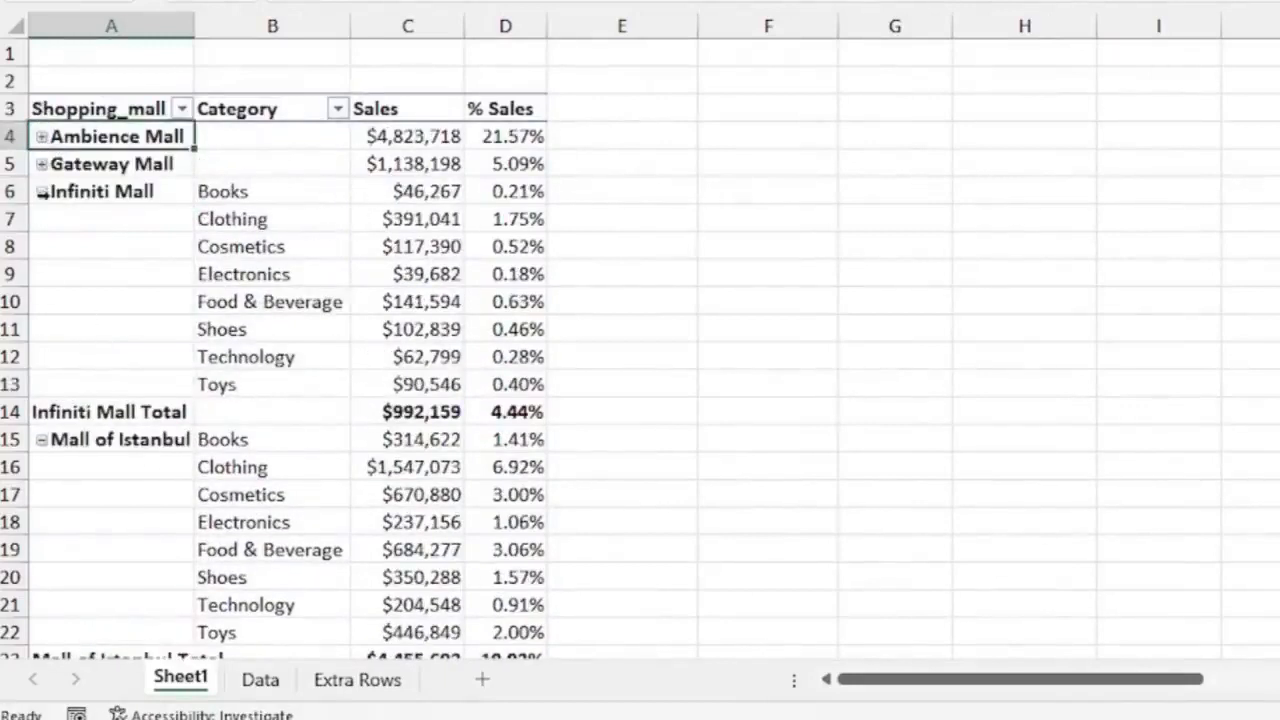
left_click(41, 192)
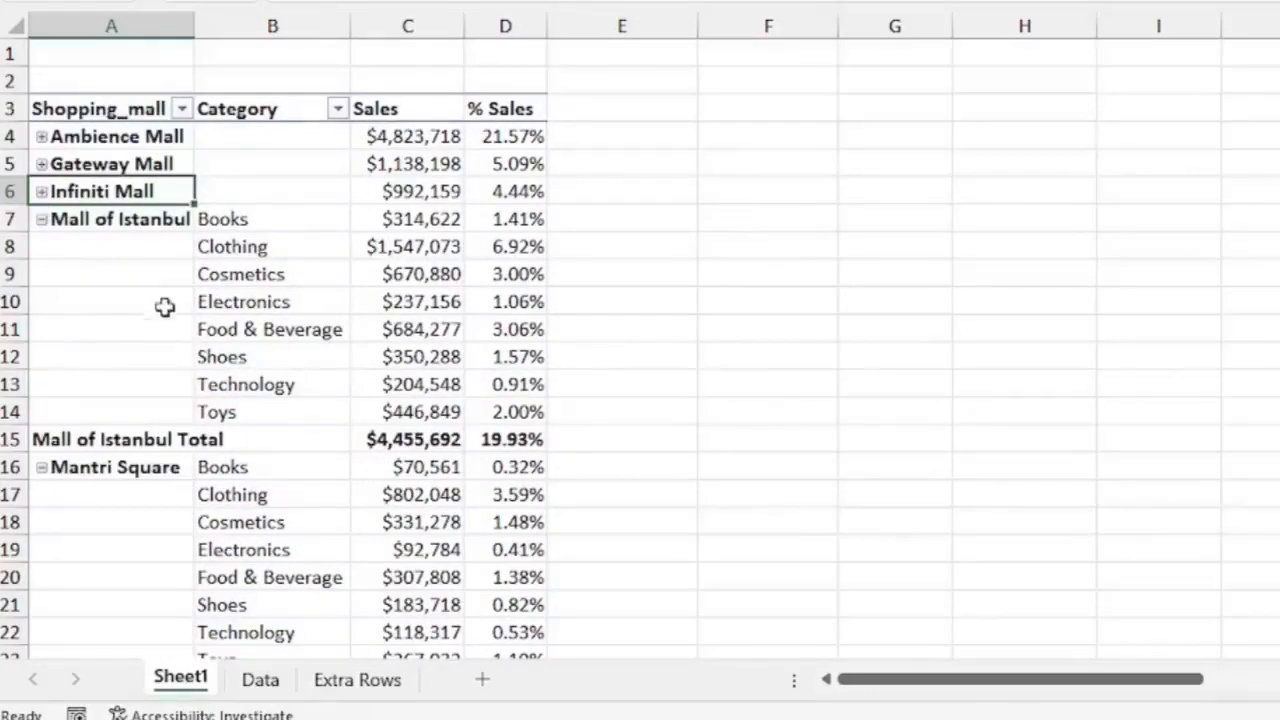
left_click(41, 165)
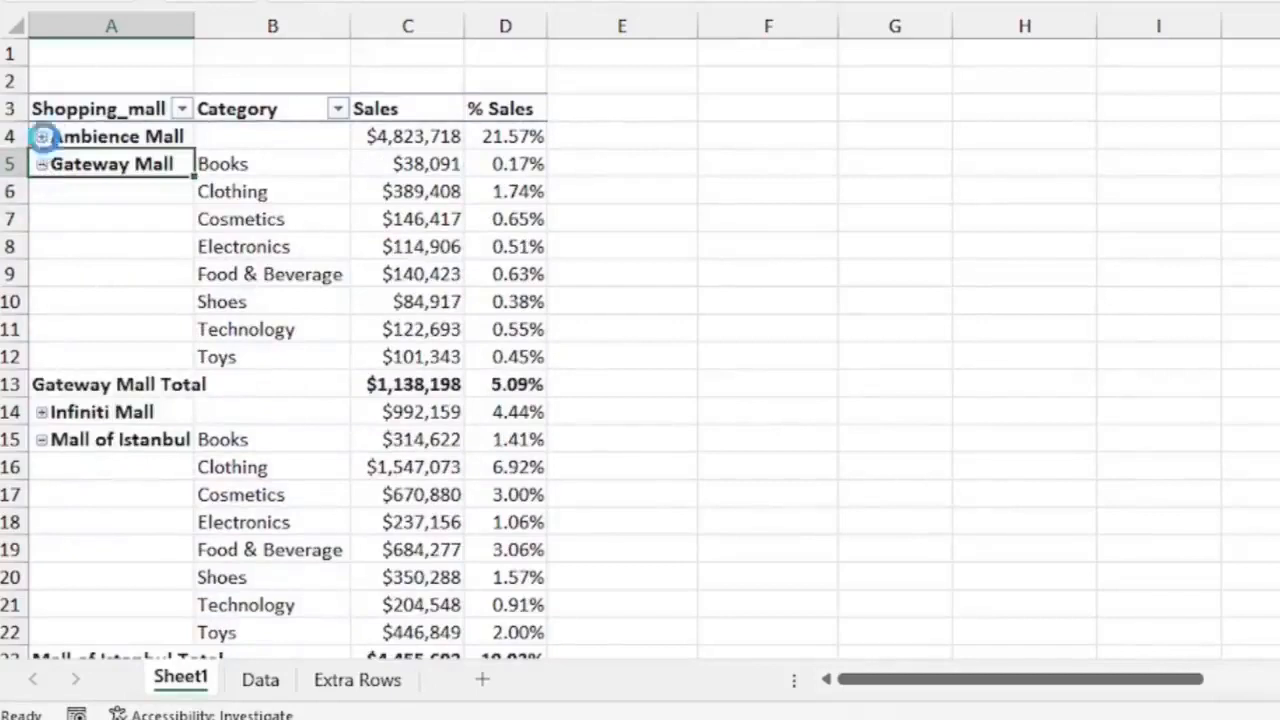
left_click(41, 137)
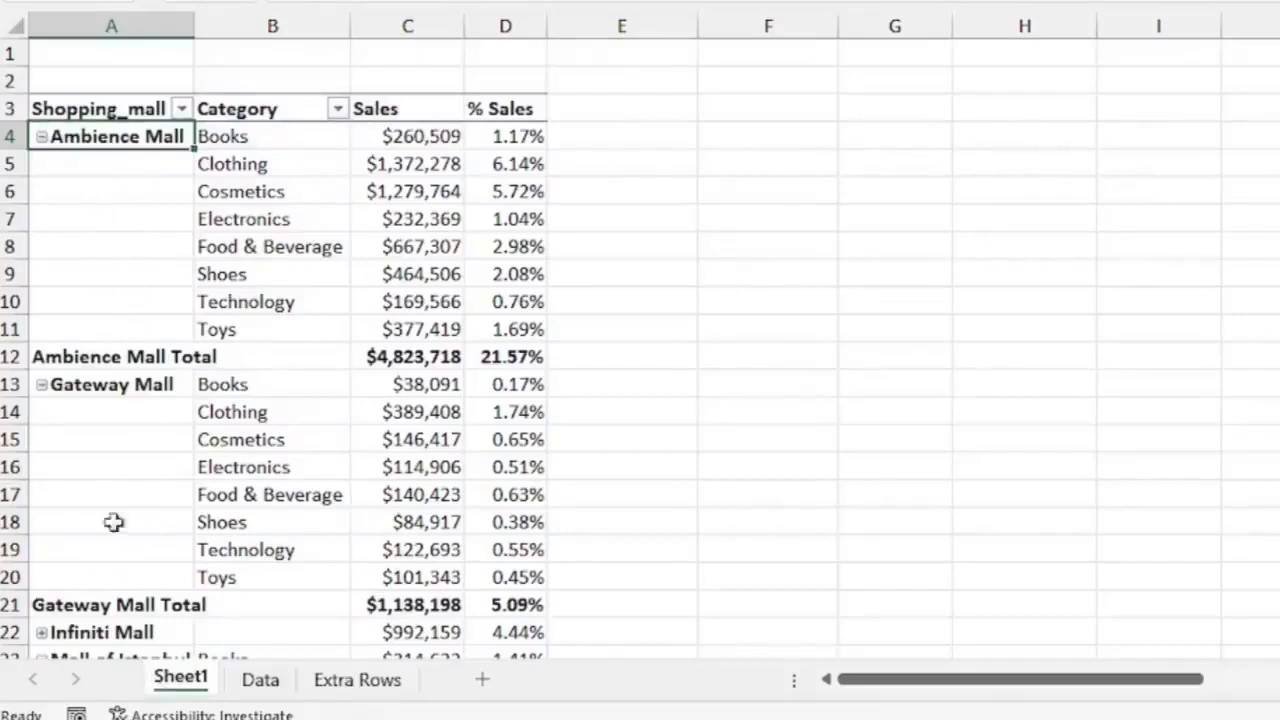
Turn on repeating all item labels, then switch back to not repeating item labels.
left_click(100, 160)
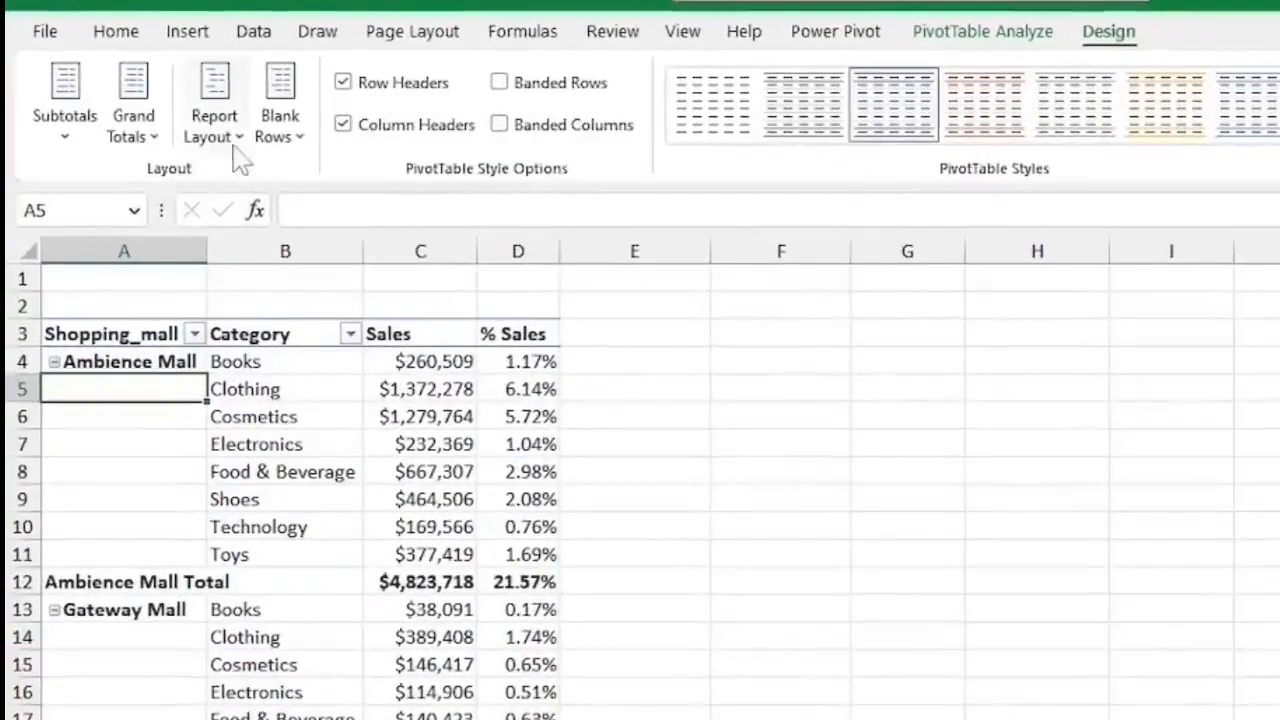
left_click(240, 138)
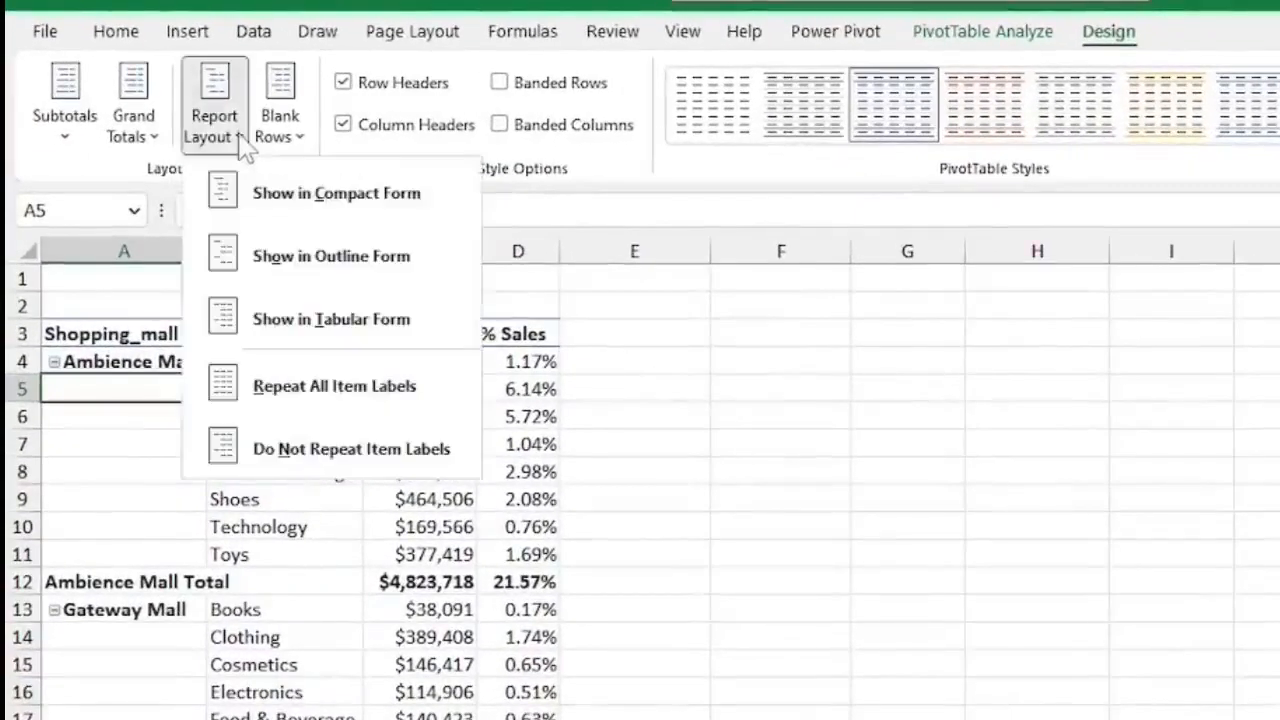
left_click(355, 398)
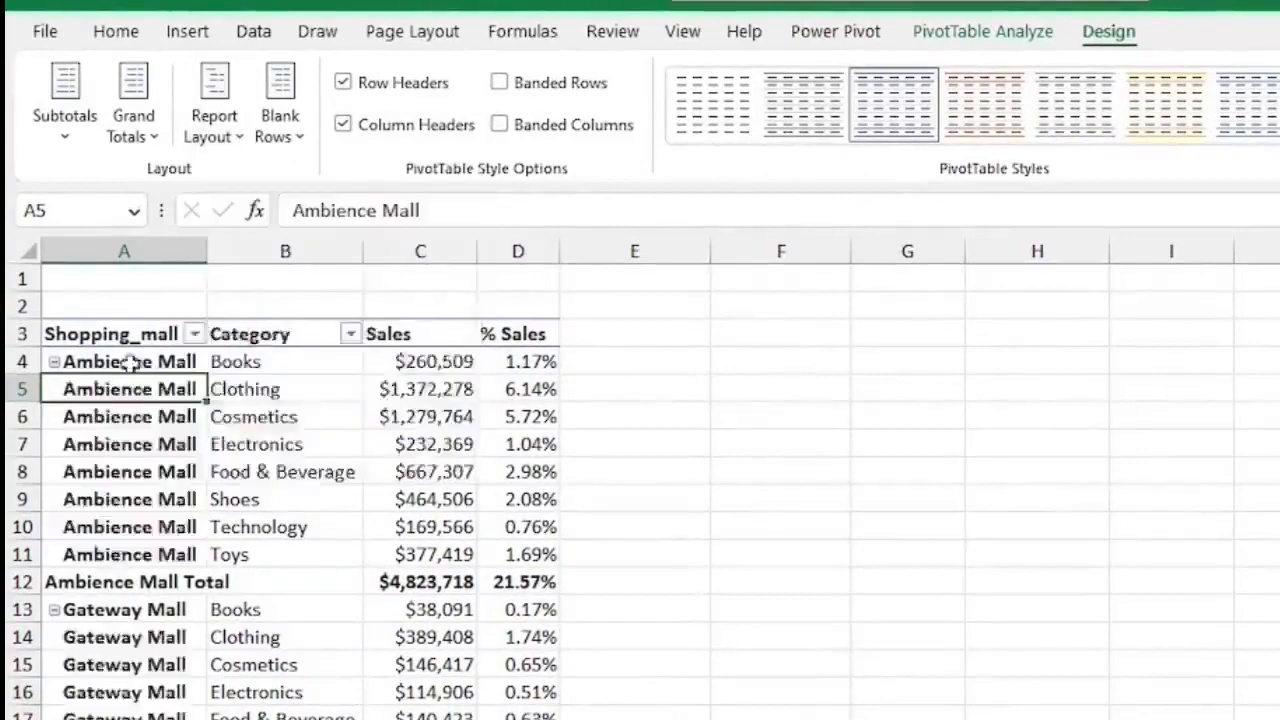
scroll(125, 400, "down", 8)
scroll(122, 405, "up", 8)
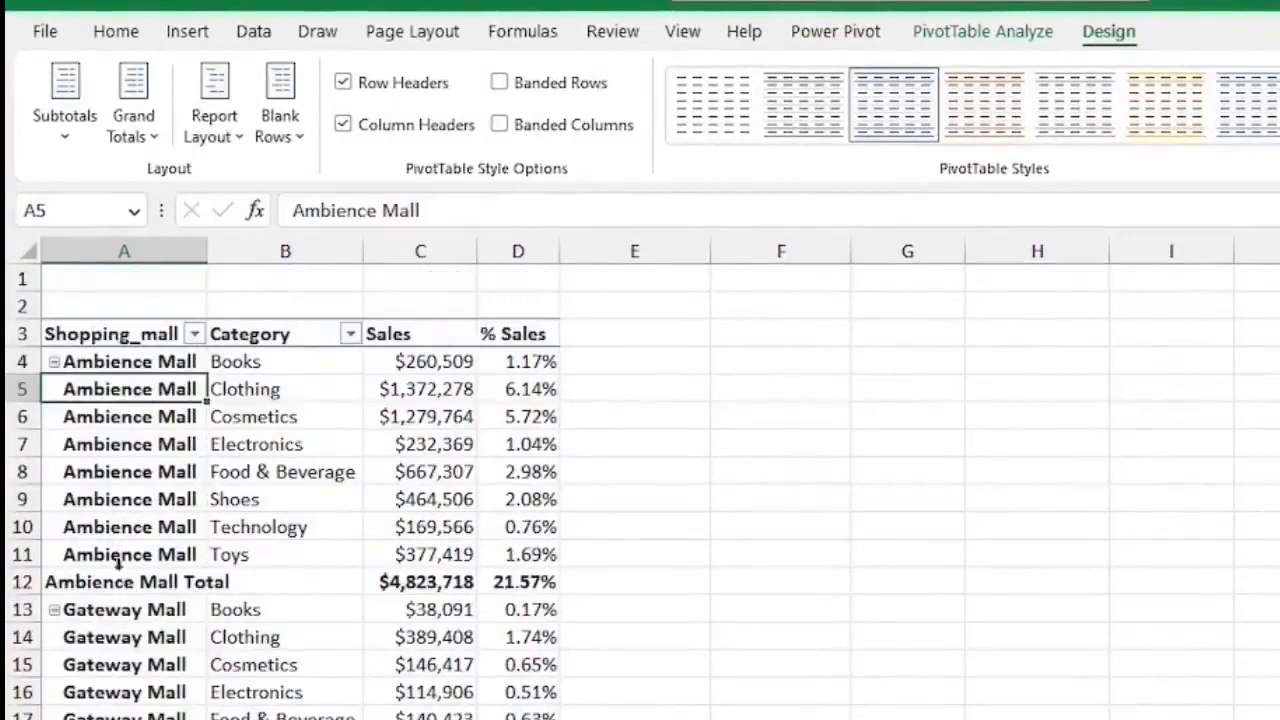
left_click(240, 137)
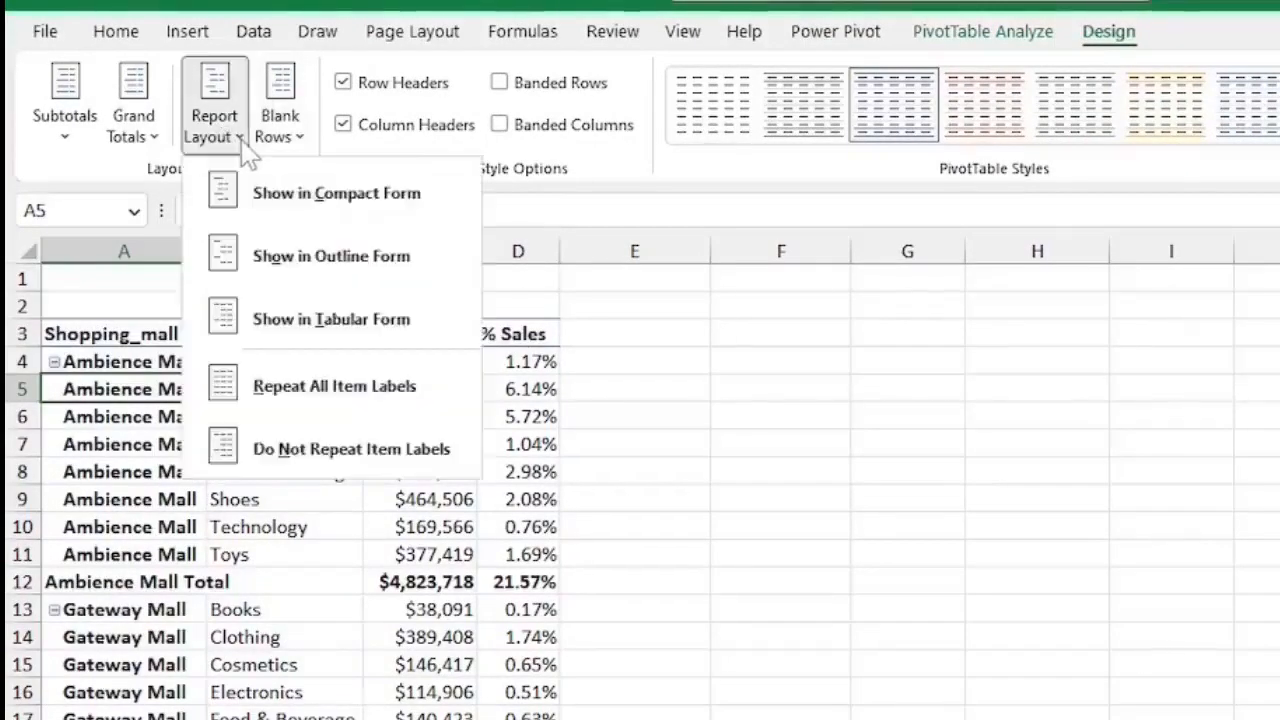
left_click(340, 452)
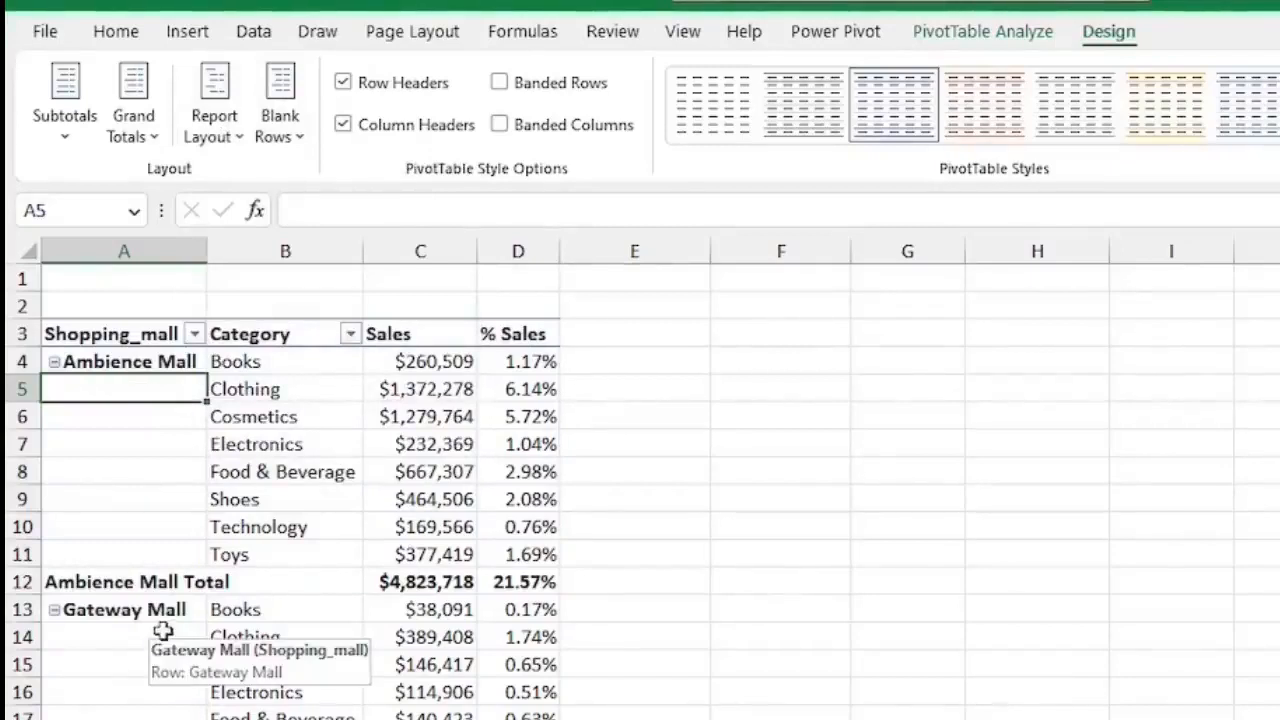
Turn grand totals off for rows and columns.
left_click(420, 581)
left_click(133, 125)
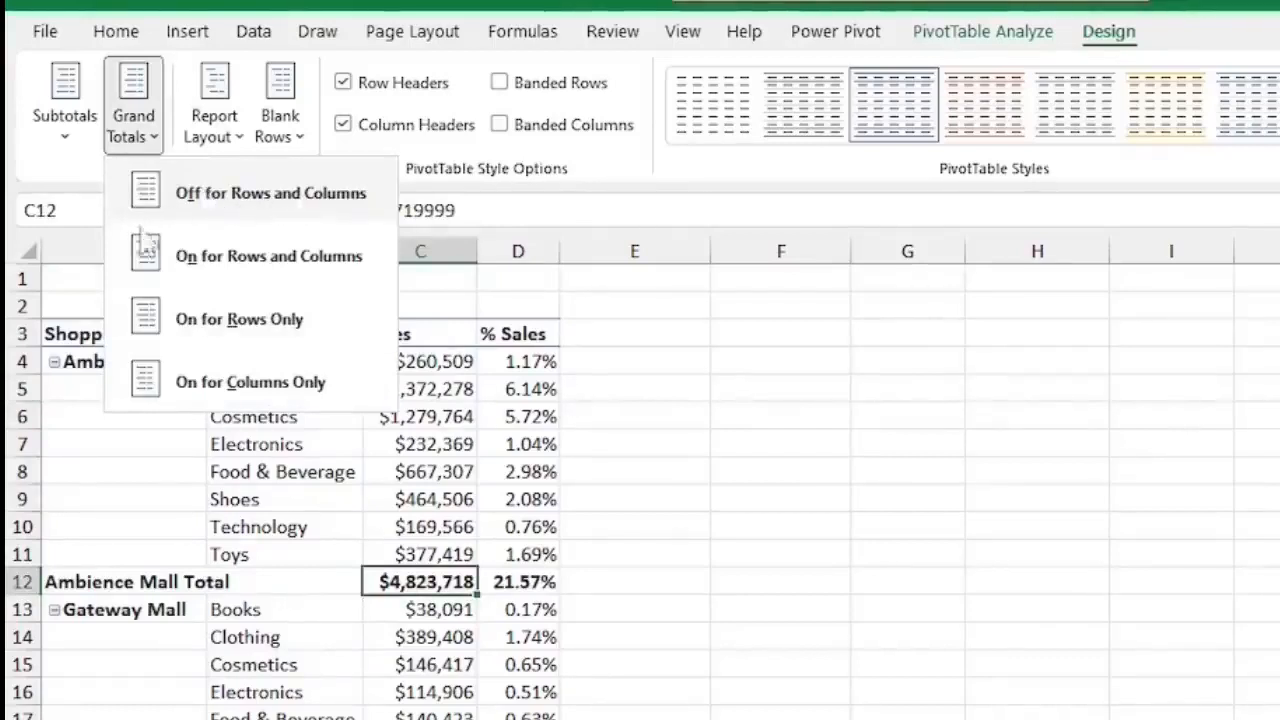
left_click(237, 200)
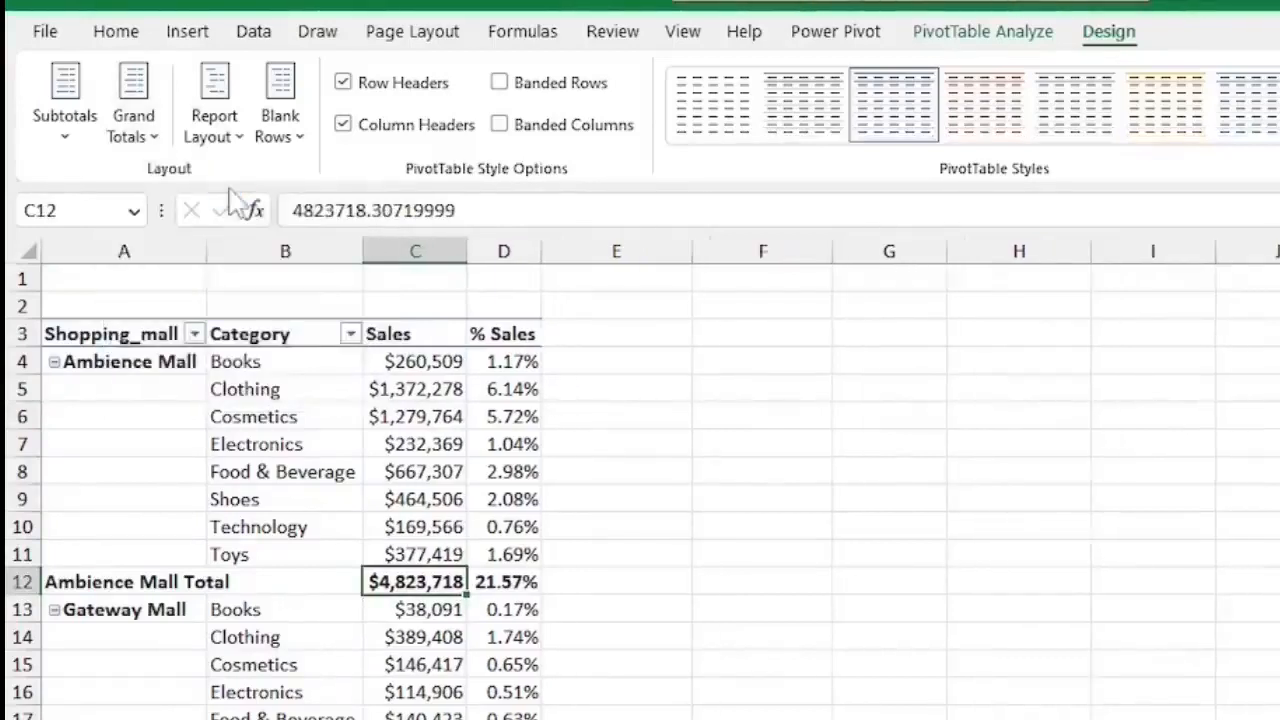
scroll(425, 465, "down", 18)
scroll(430, 478, "down", 8)
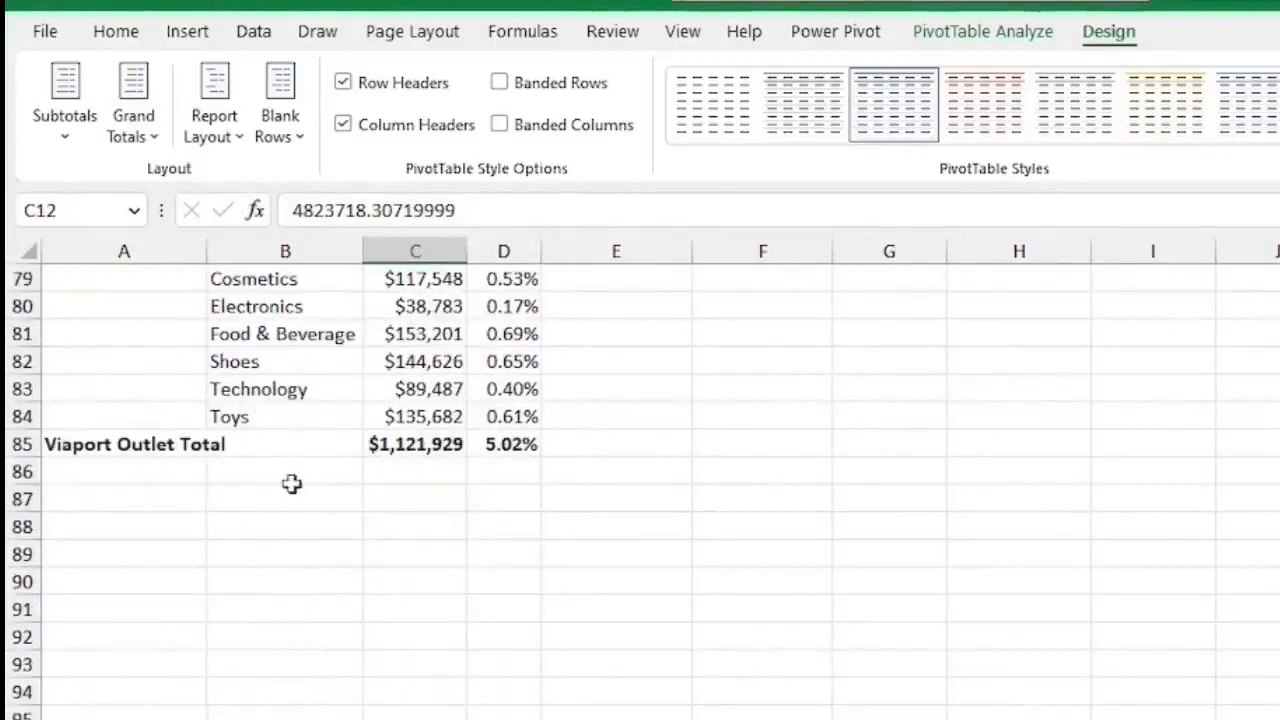
Turn grand totals on for columns only, then on for rows and columns.
left_click(140, 128)
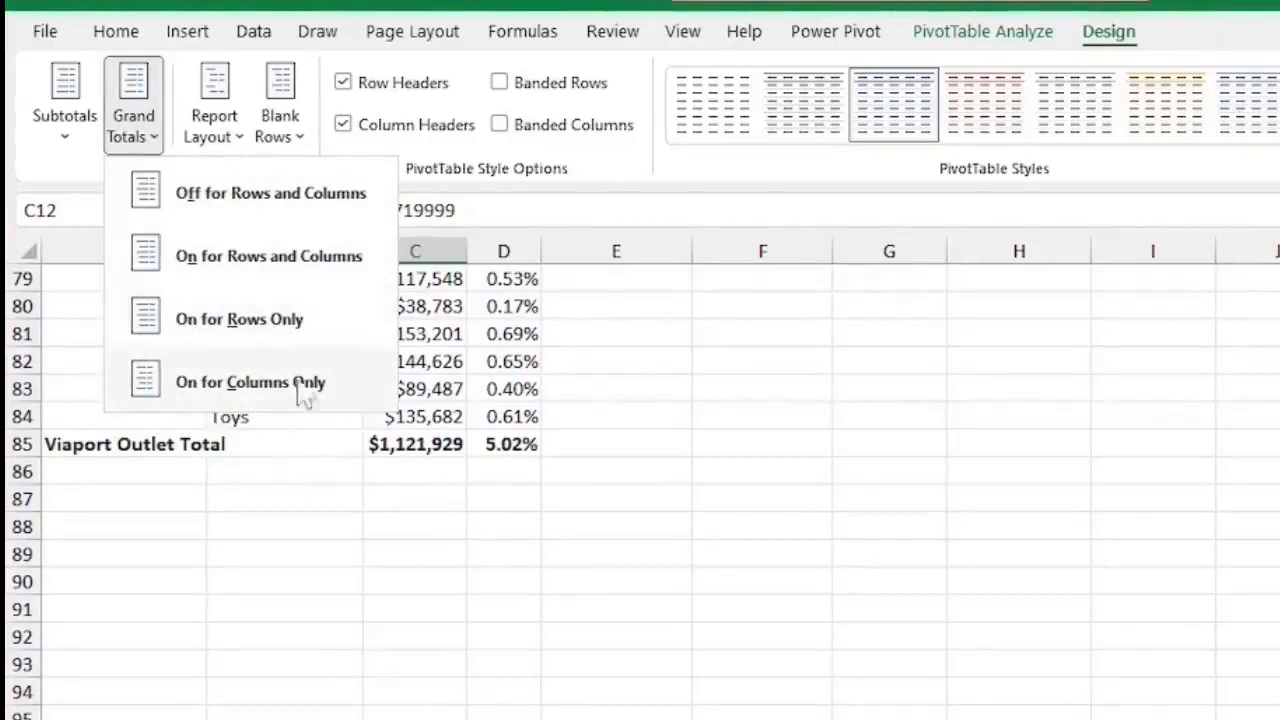
left_click(237, 388)
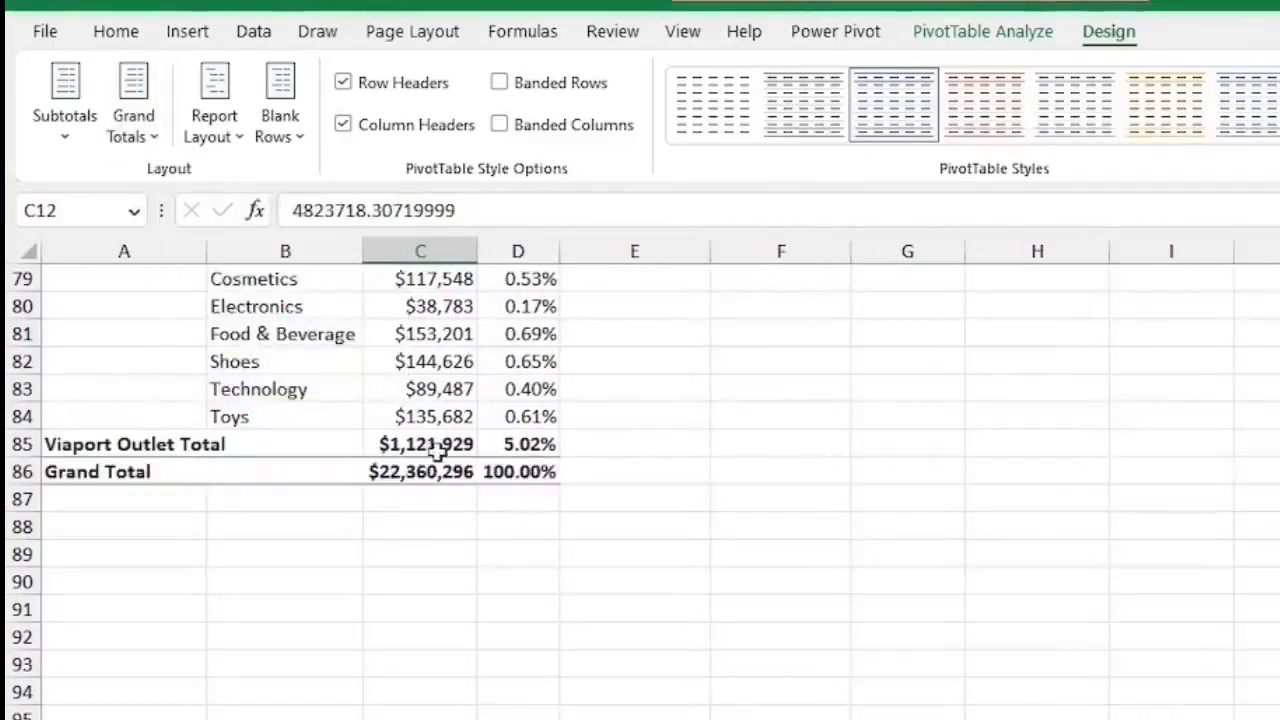
left_click(153, 145)
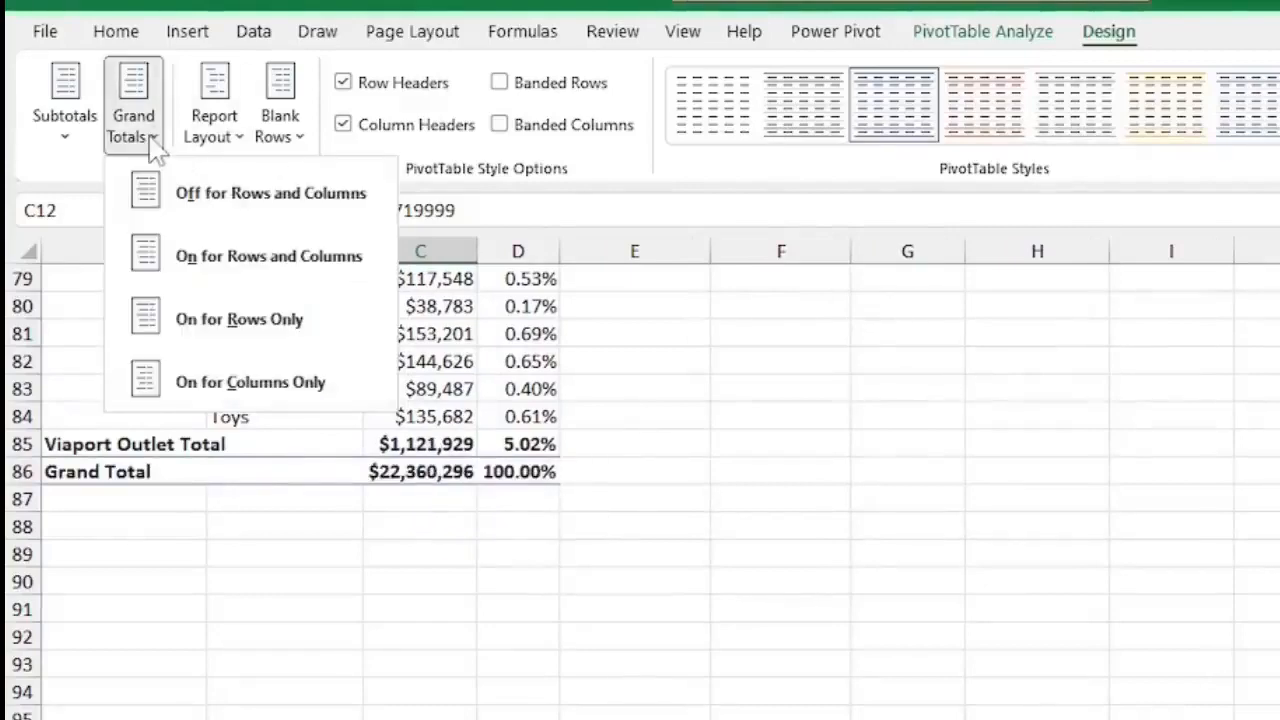
left_click(222, 258)
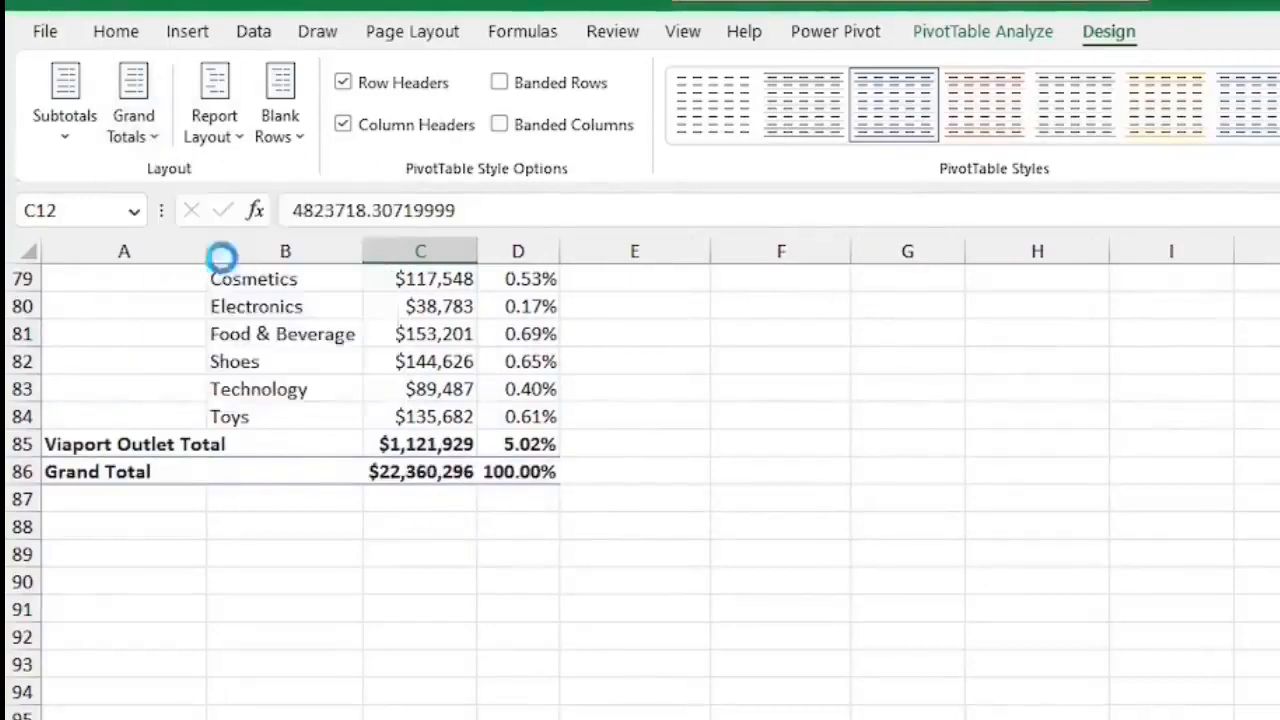
scroll(414, 357, "up", 11)
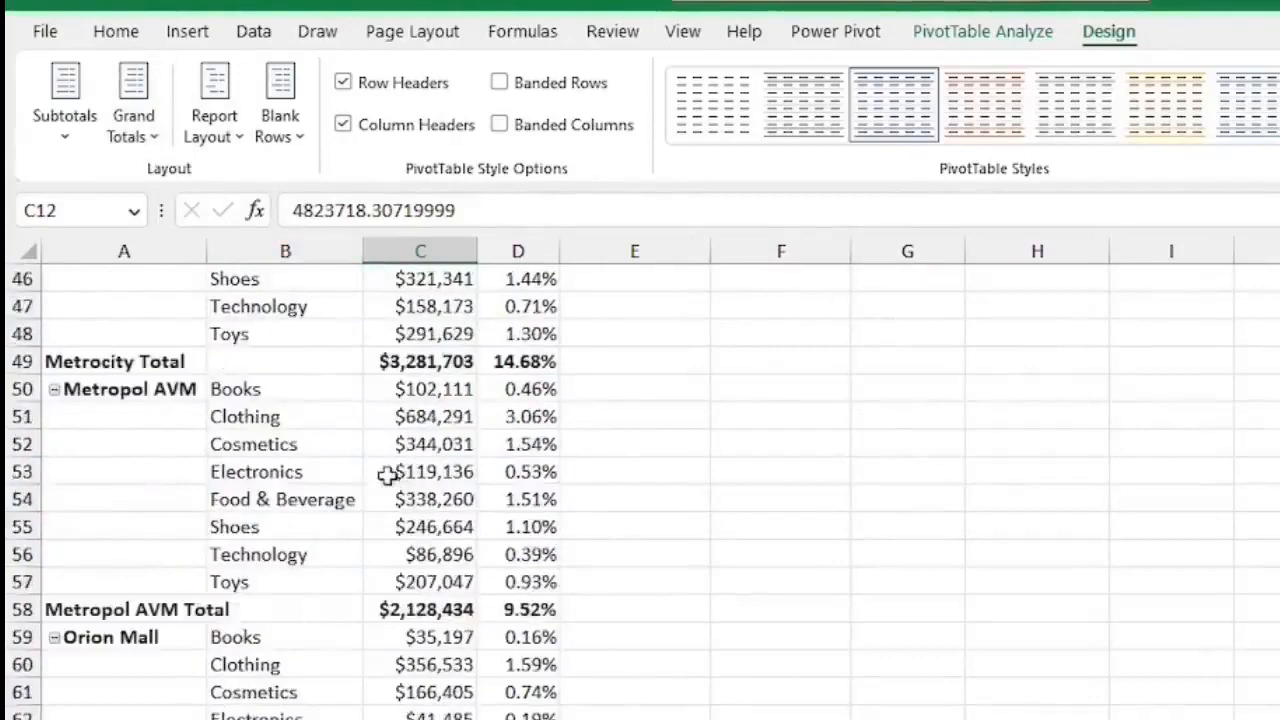
scroll(390, 477, "up", 15)
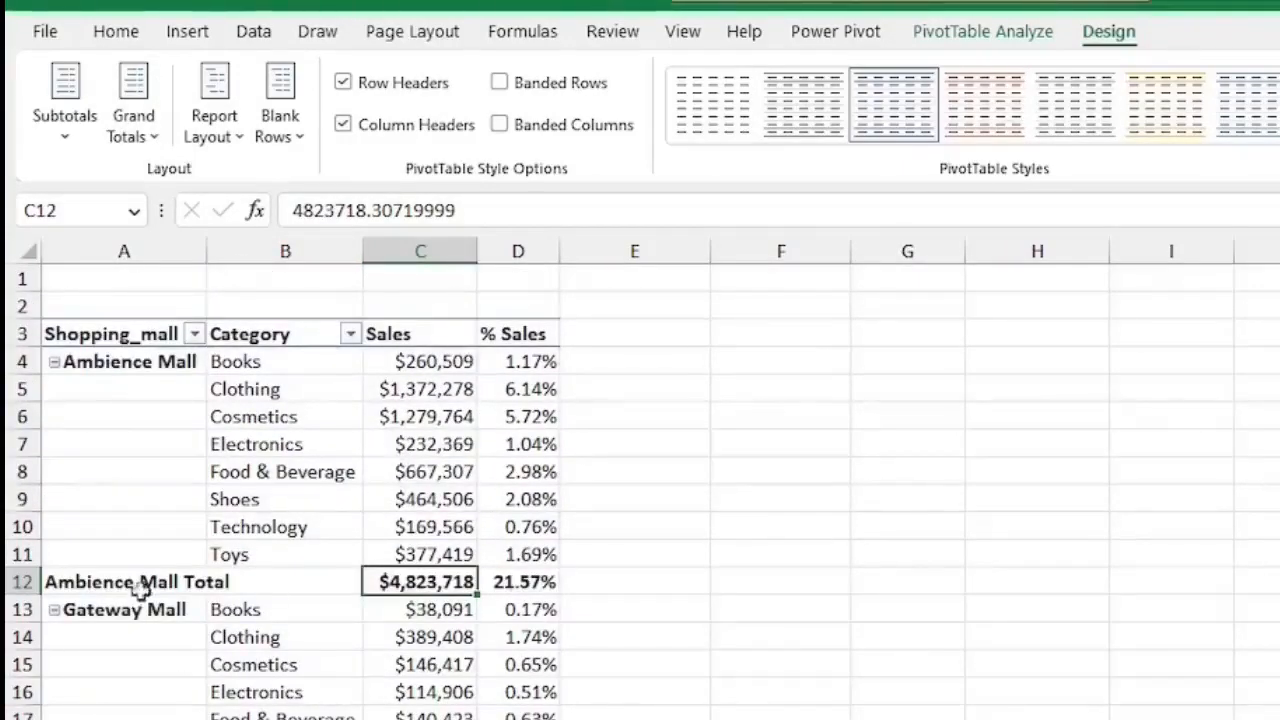
Hide the mall subtotals, then show all subtotals at the bottom of each group.
left_click(65, 137)
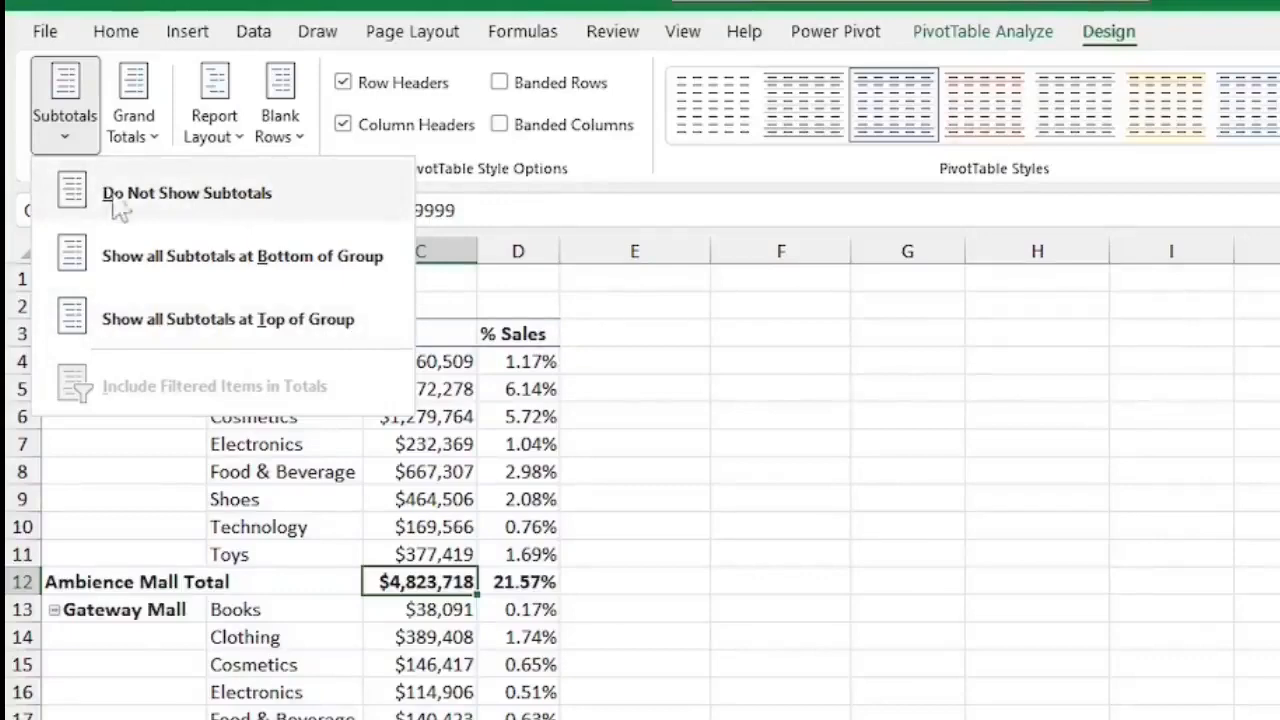
left_click(189, 207)
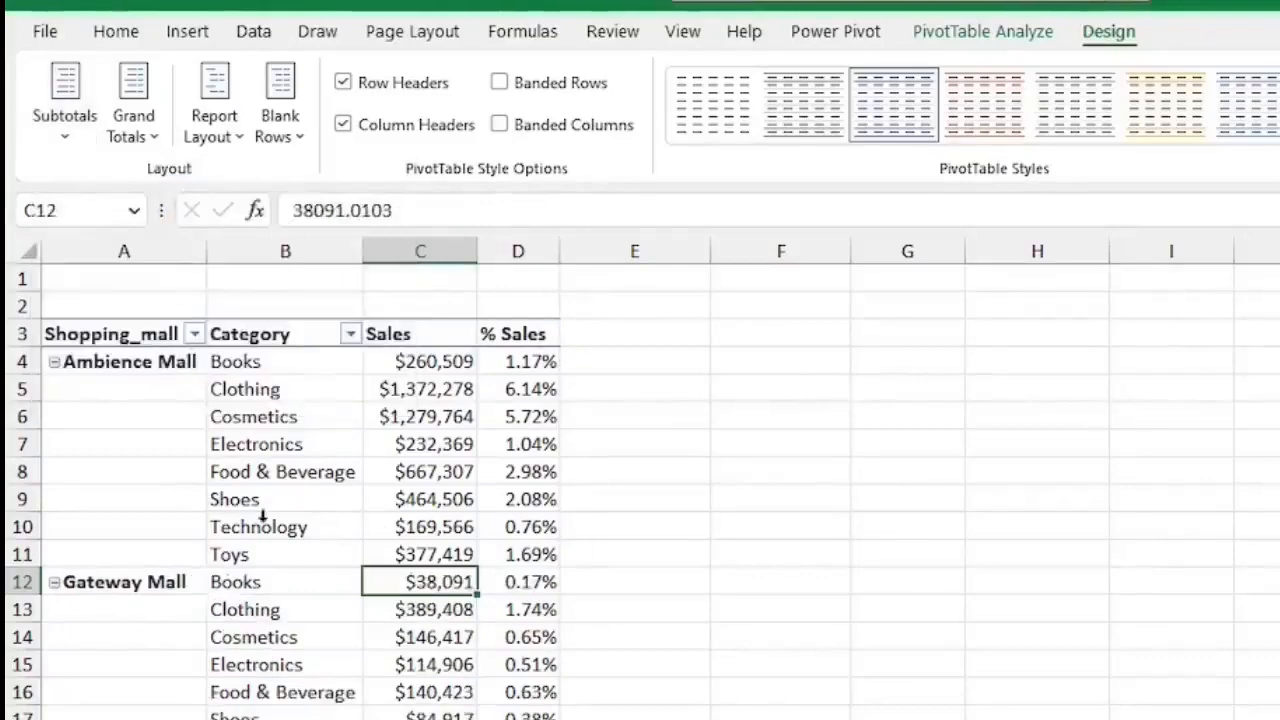
scroll(262, 515, "down", 6)
scroll(312, 530, "up", 6)
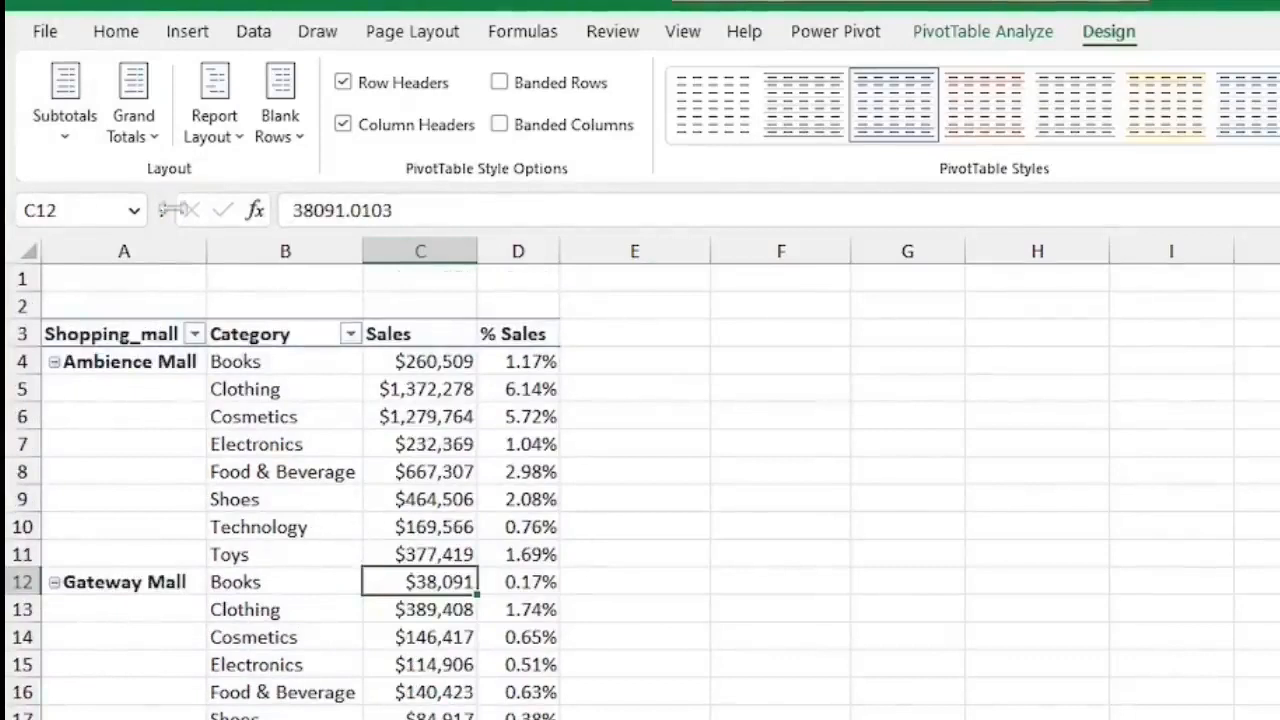
left_click(66, 135)
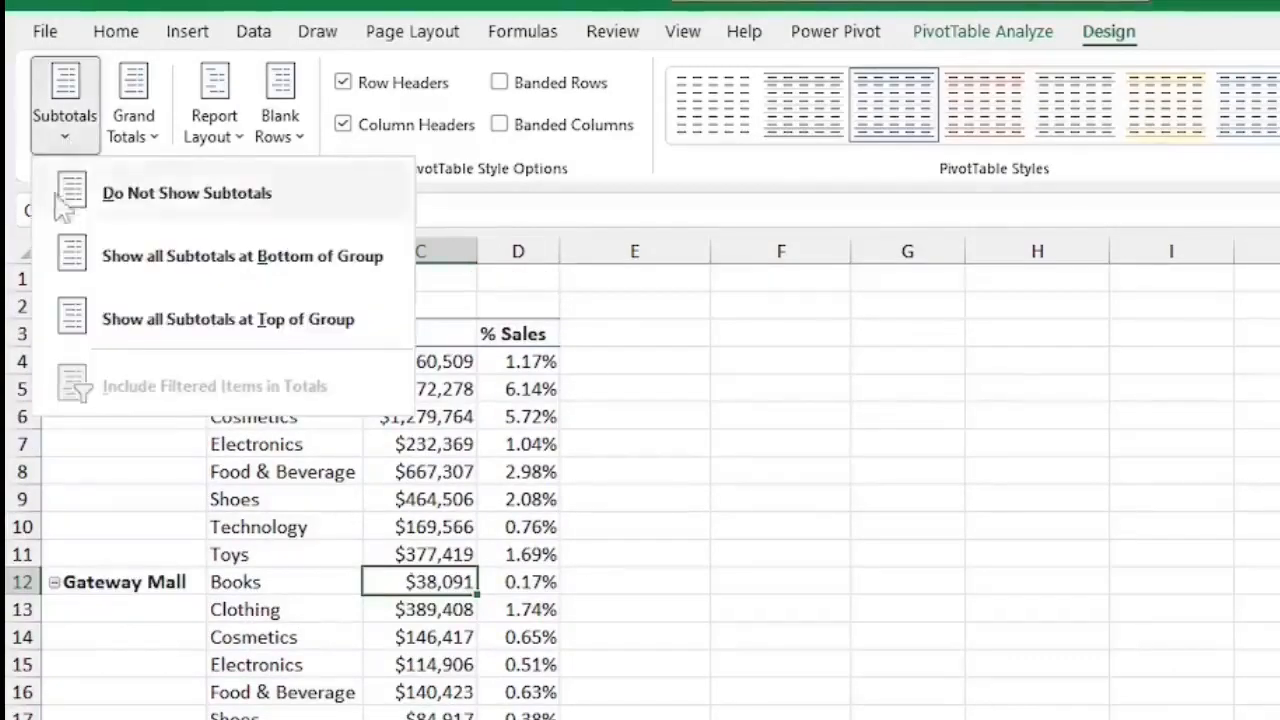
left_click(255, 262)
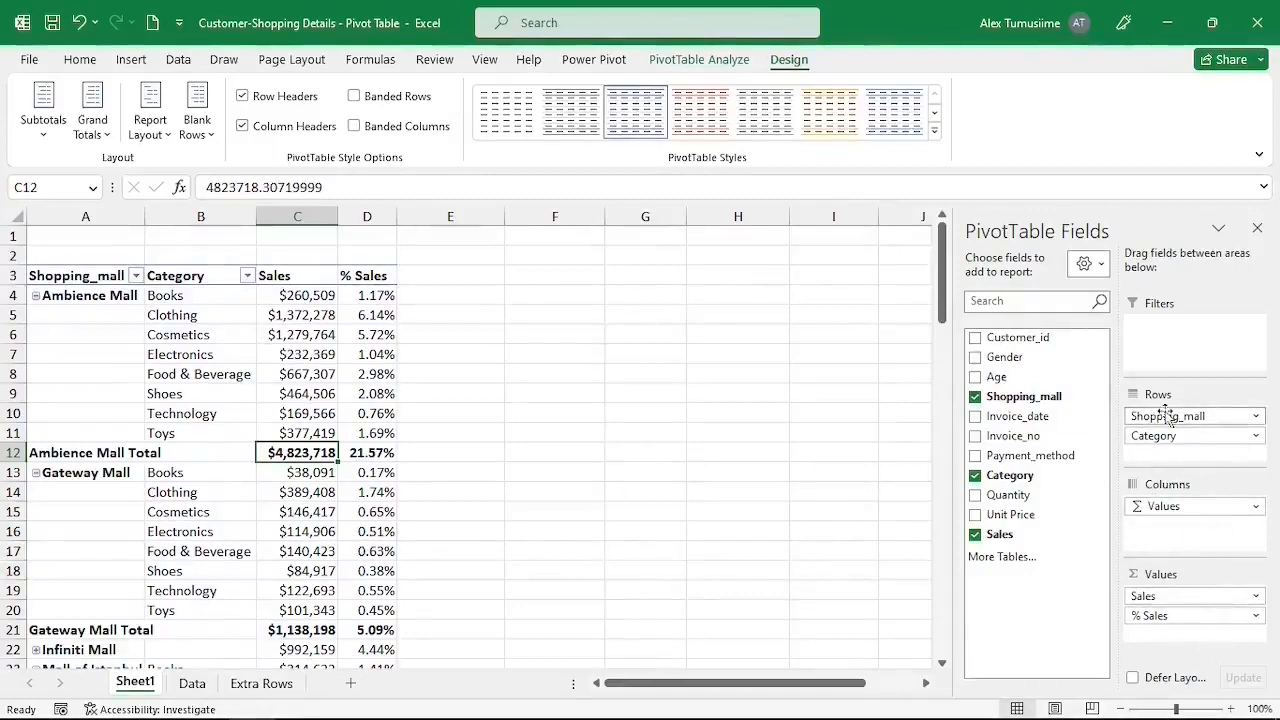
Remove Shopping_mall, Category and the values from the PivotTable areas.
left_click_drag(1195, 416, 1040, 482)
left_click_drag(1162, 418, 1036, 515)
left_click_drag(1194, 506, 1207, 320)
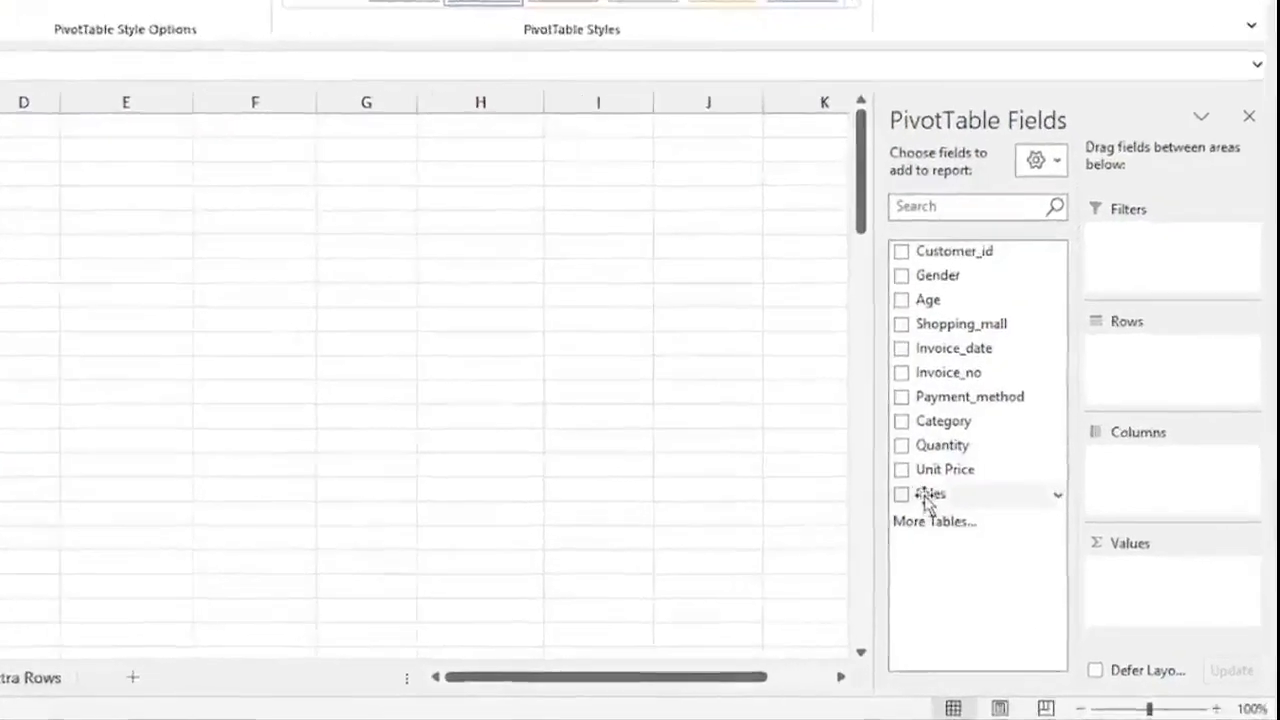
Add Sales to Values and change its summary calculation to Count.
left_click_drag(877, 472, 1143, 595)
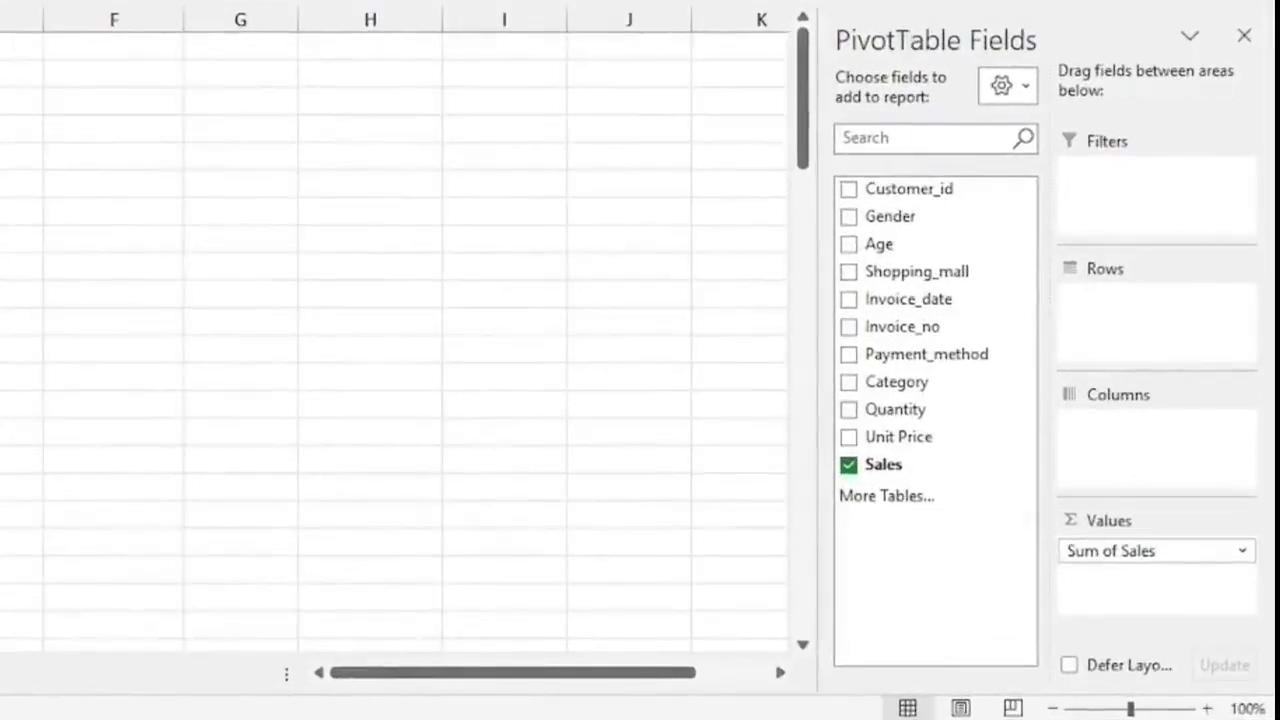
left_click(1242, 552)
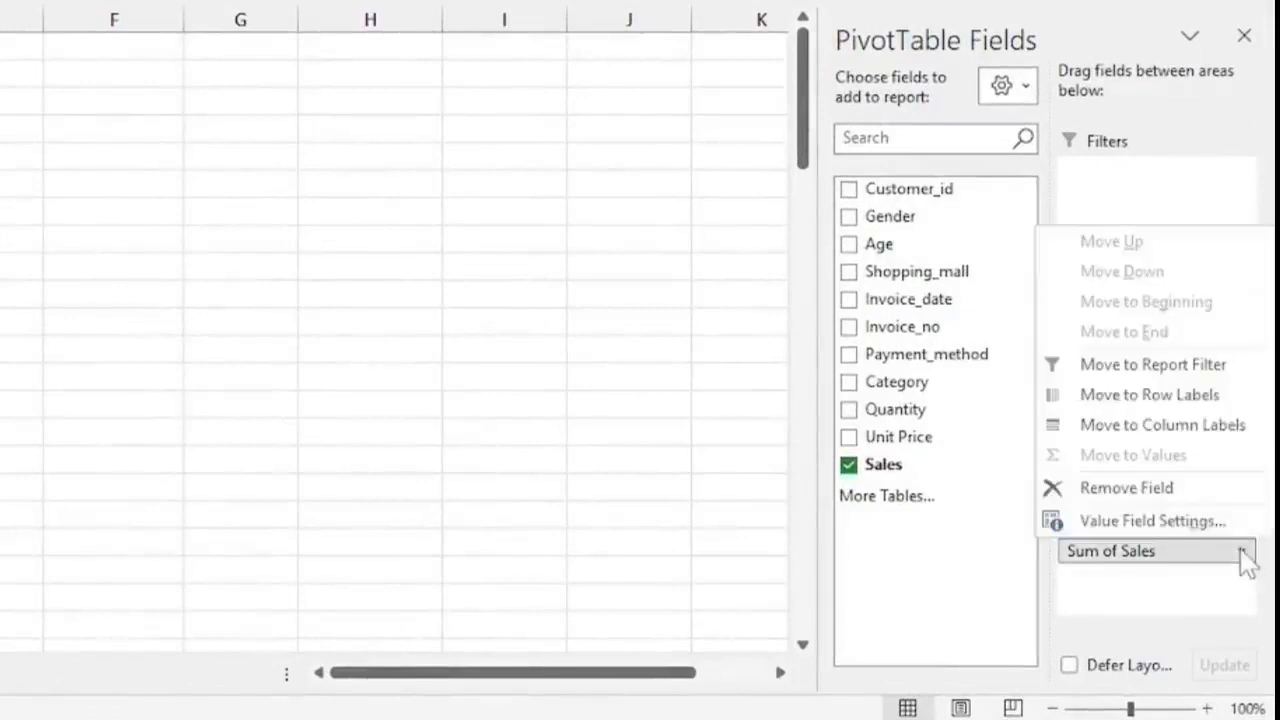
left_click(1145, 522)
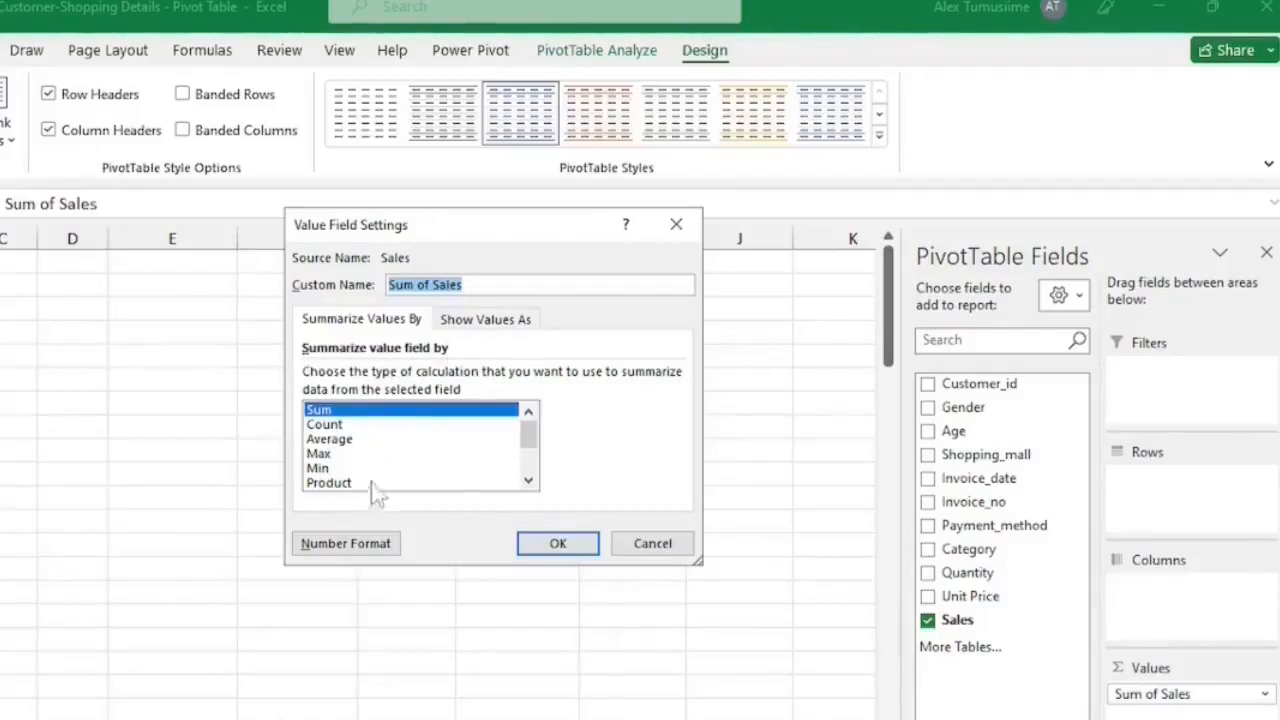
left_click(330, 425)
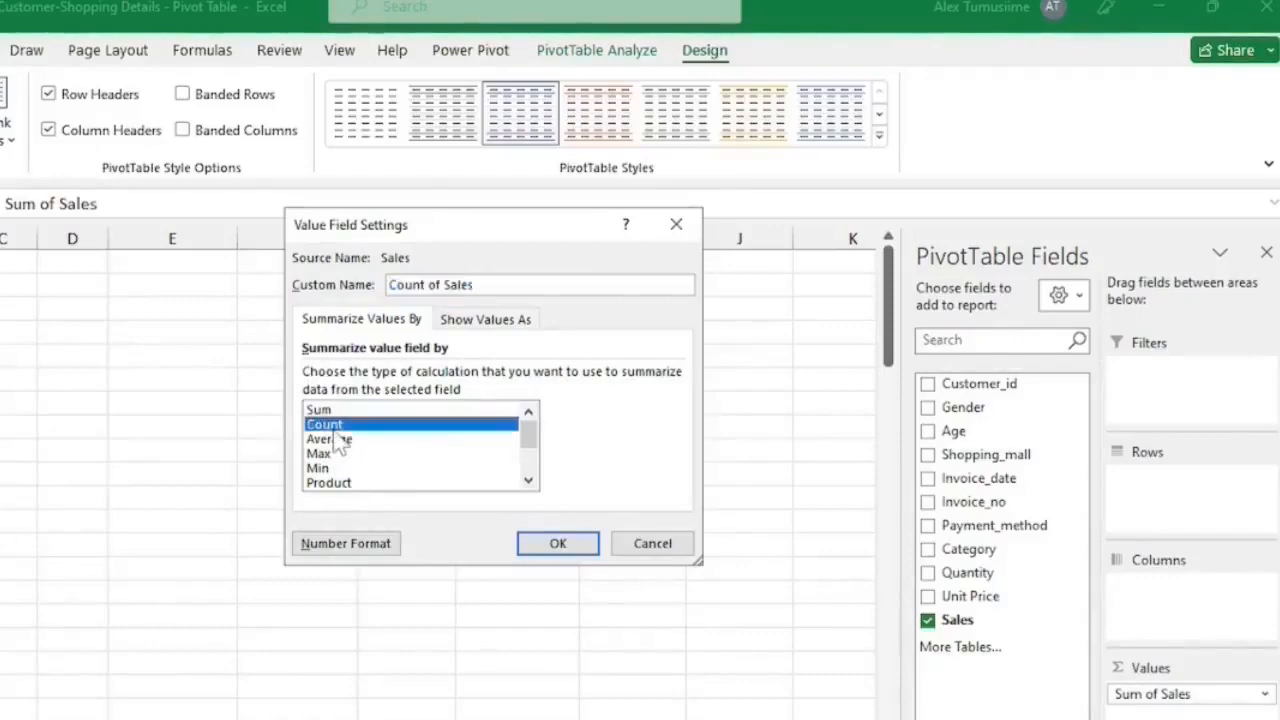
left_click(557, 545)
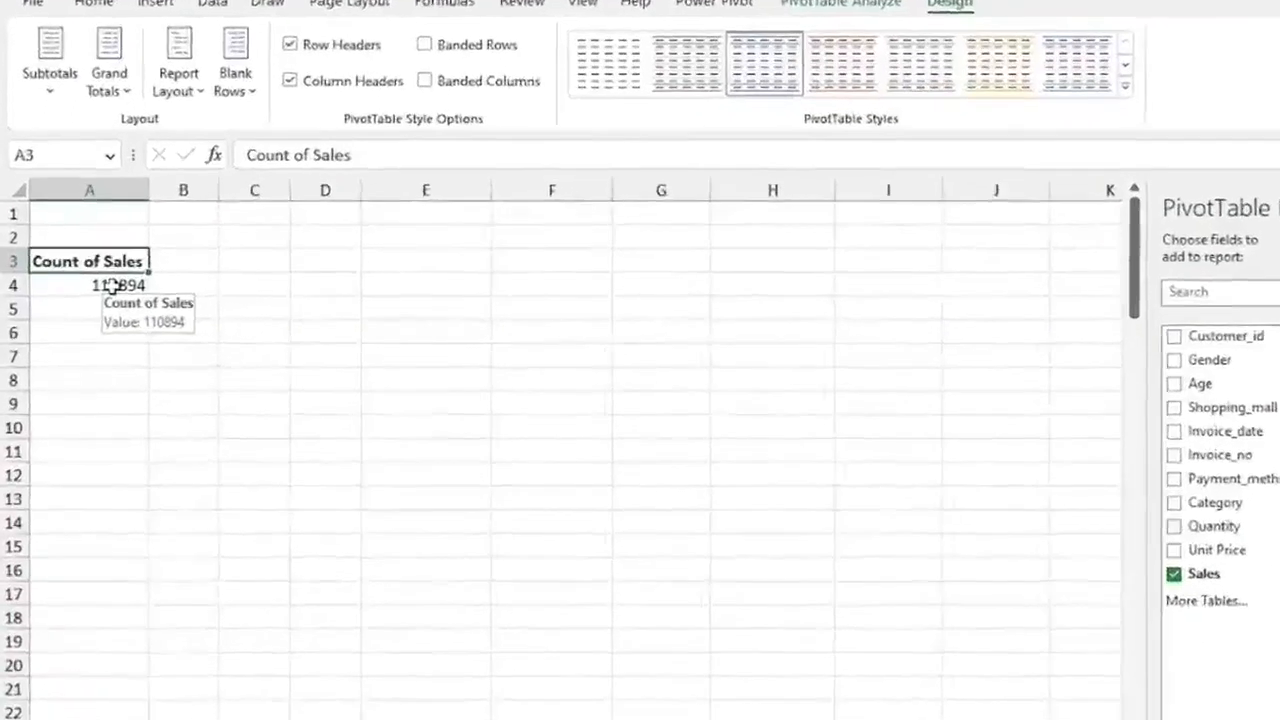
Review the Summarize Values By options for the value cell, keeping Count selected.
left_click(128, 276)
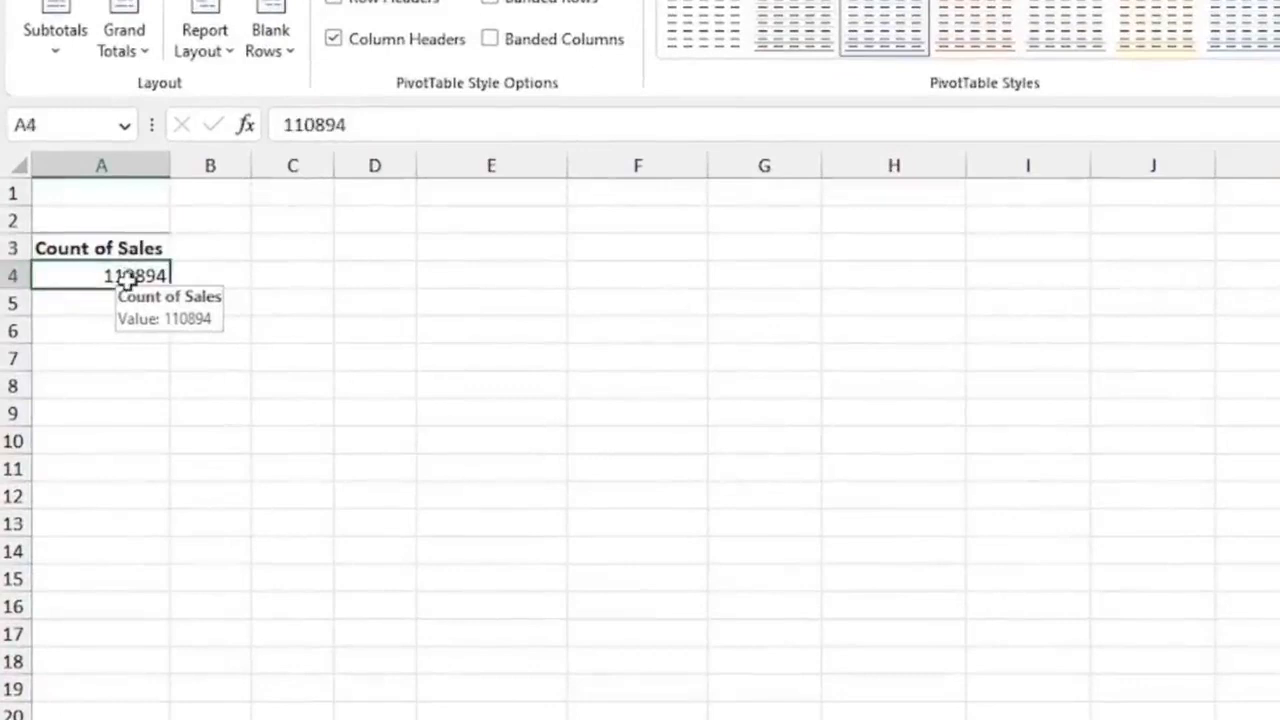
right_click(117, 276)
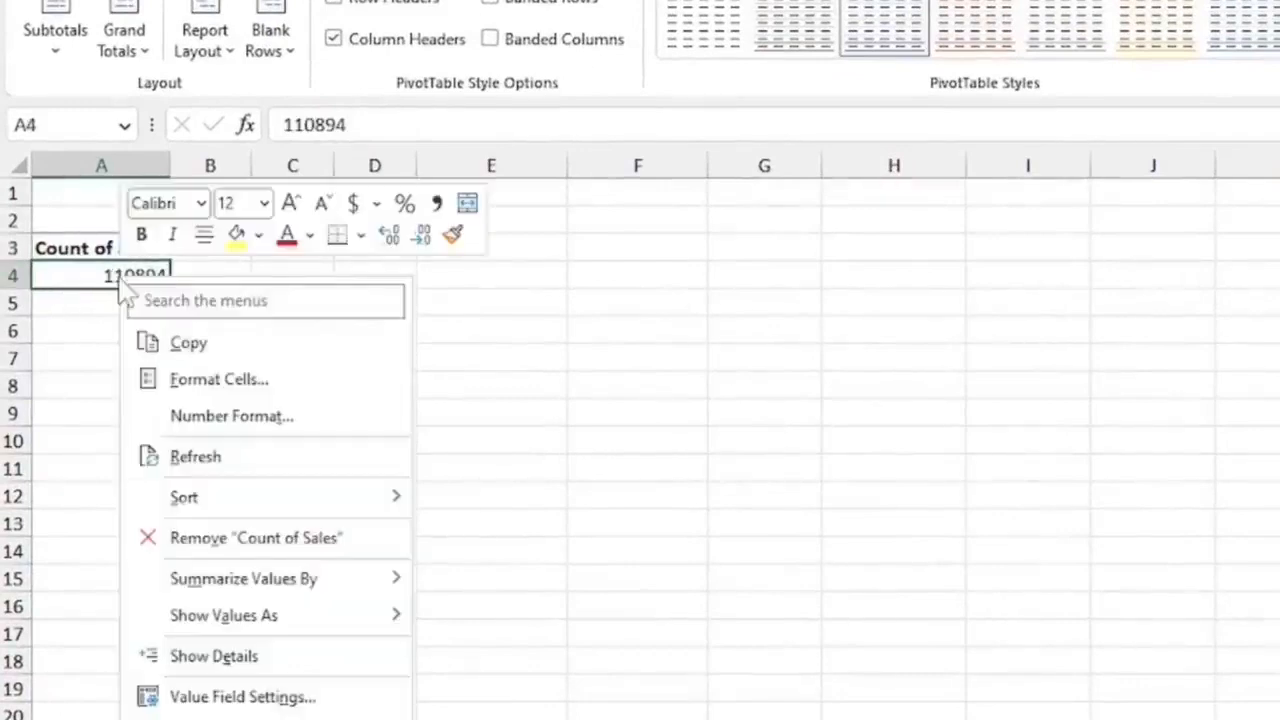
mouse_move(323, 591)
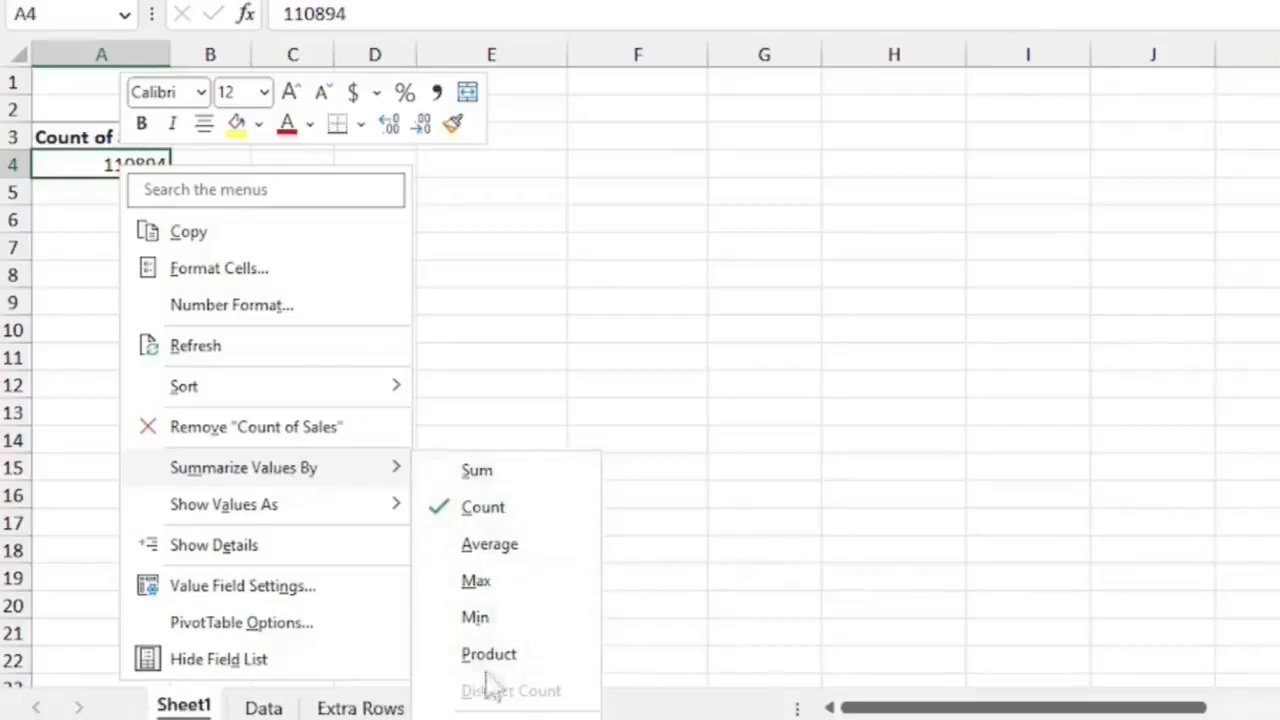
left_click(487, 509)
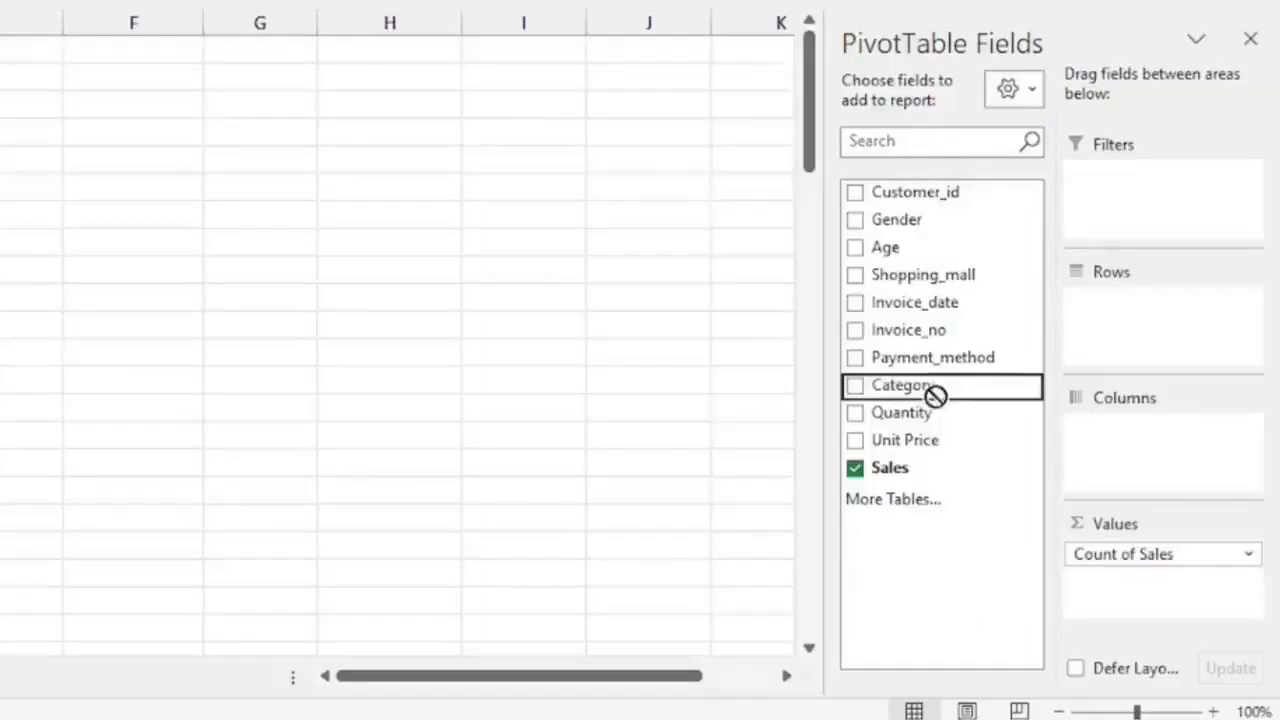
Add Category to Rows and format the count values as Number with 0 decimal places and a 1000 separator.
left_click_drag(934, 394, 1120, 334)
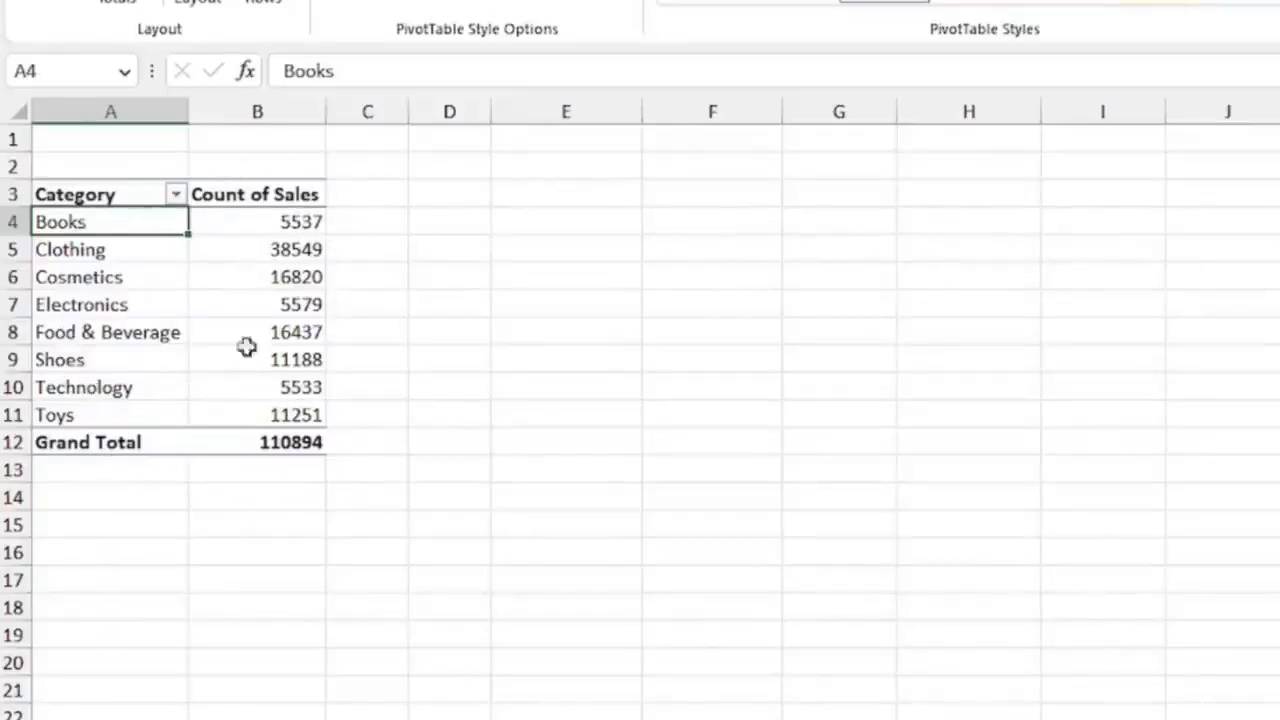
right_click(285, 288)
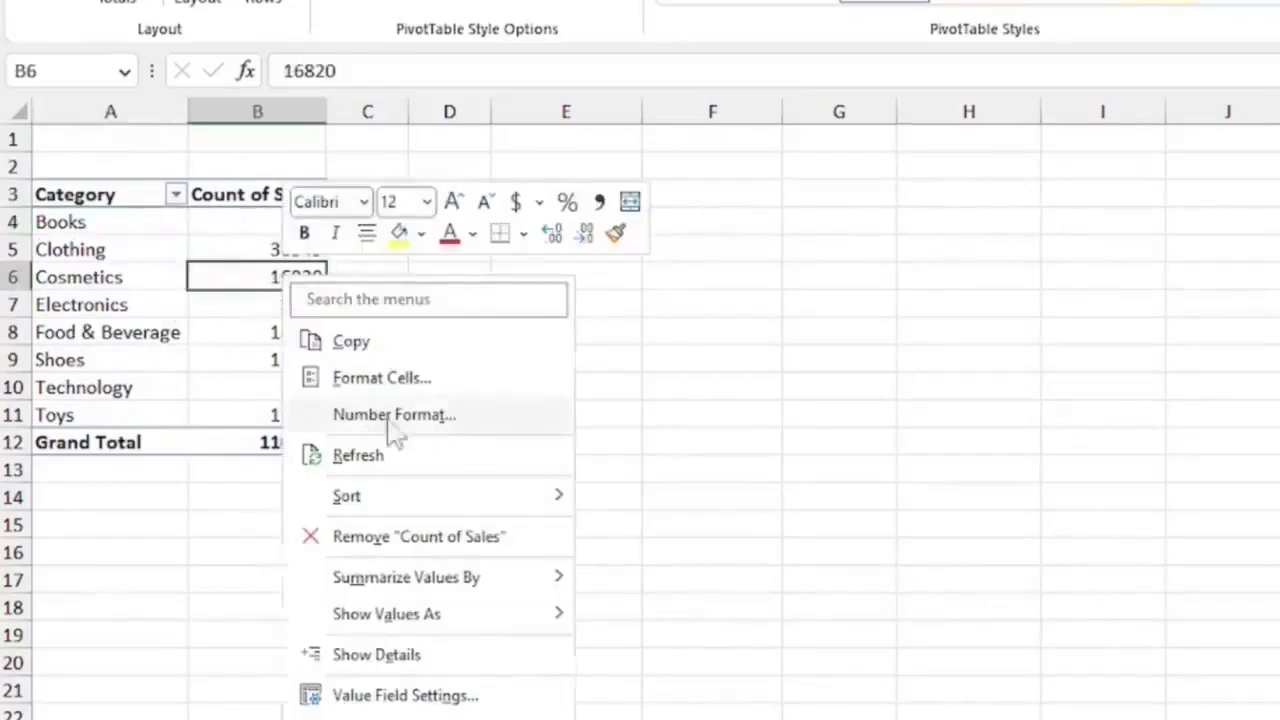
left_click(418, 416)
left_click(549, 232)
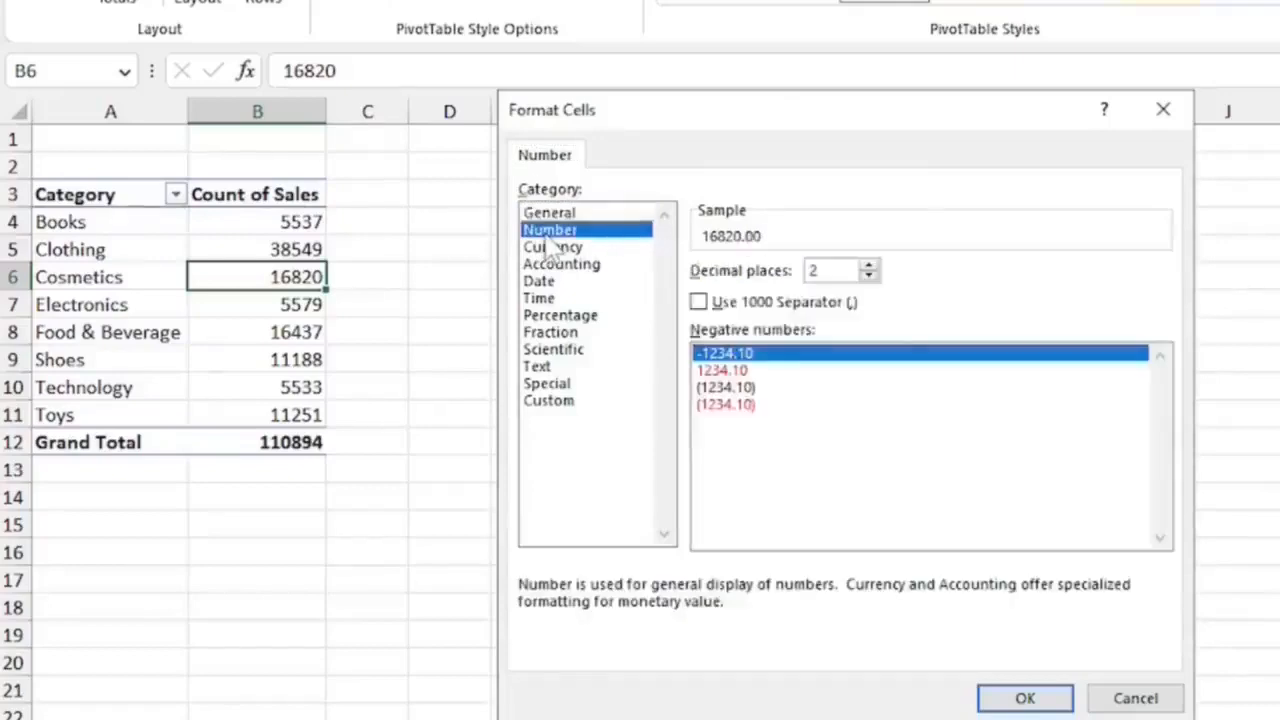
left_click(869, 277)
left_click(869, 277)
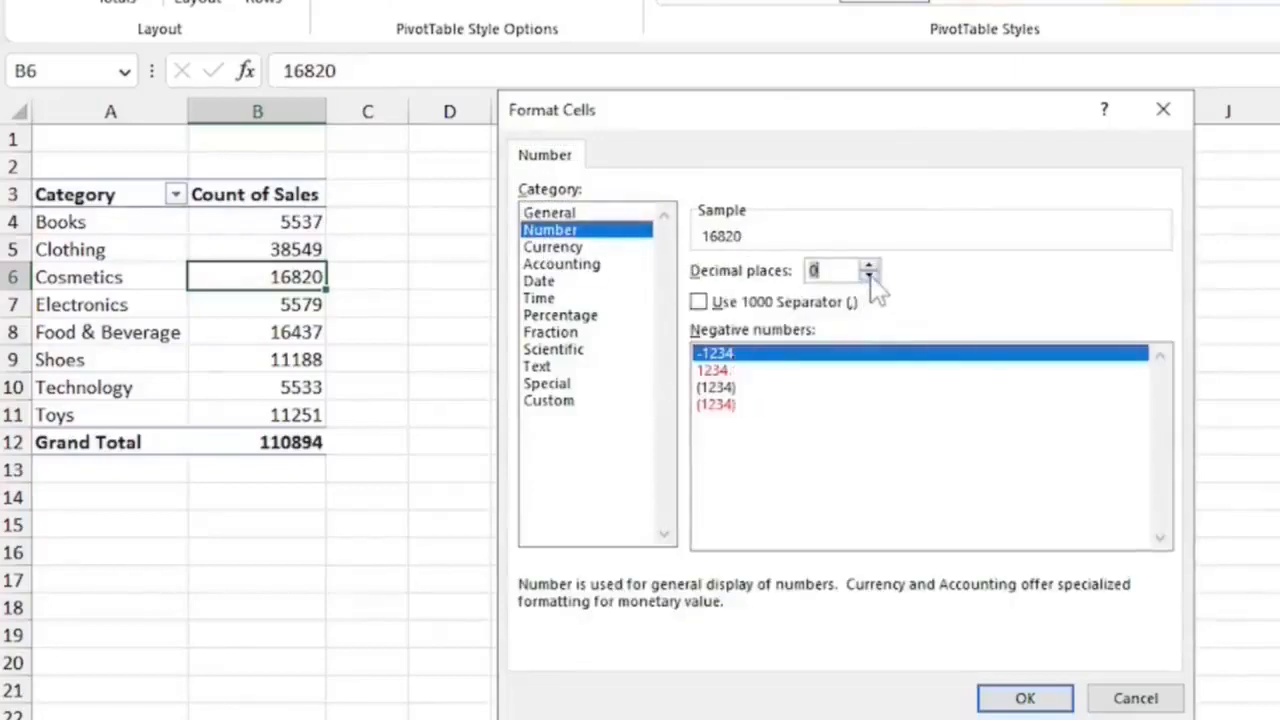
left_click(698, 303)
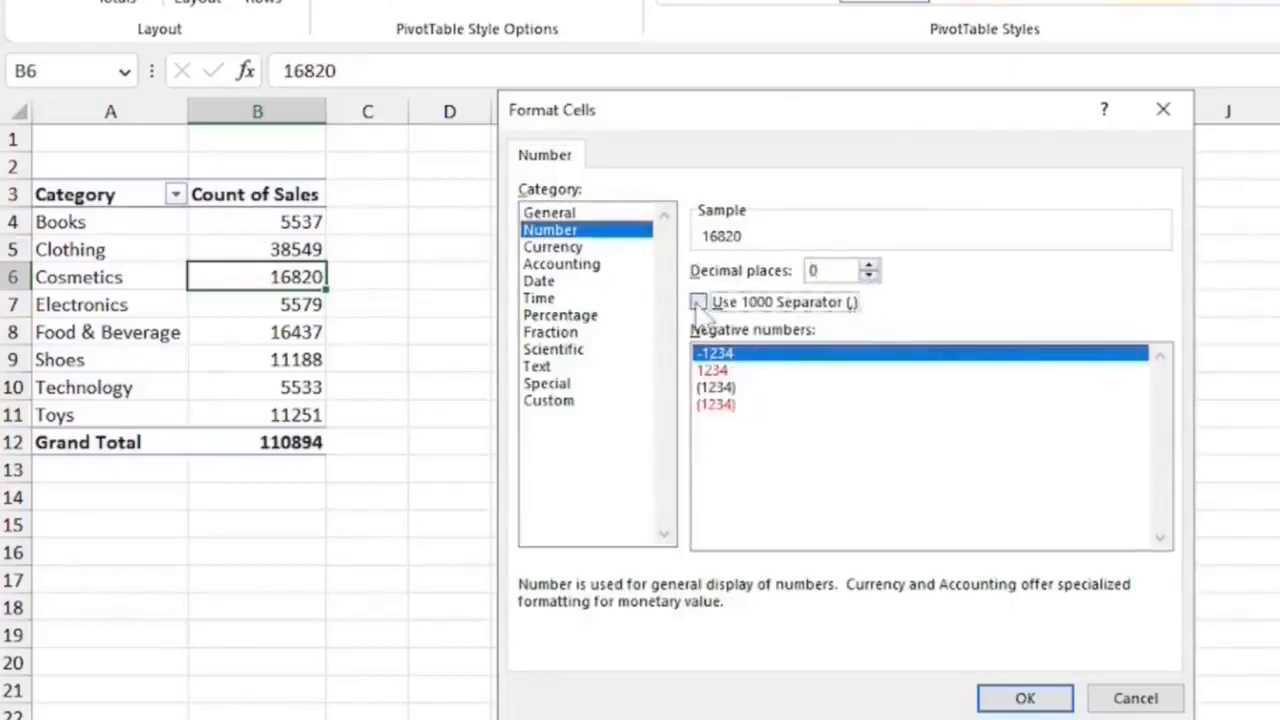
left_click(1024, 700)
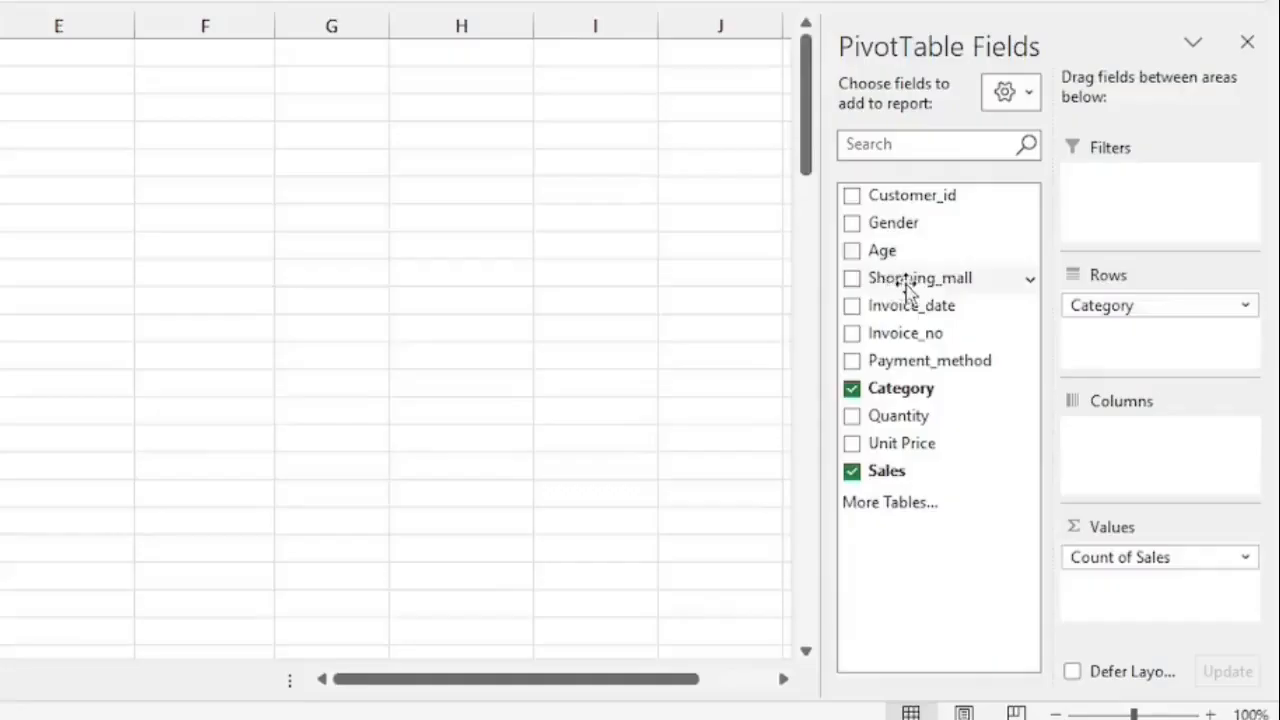
Add Shopping_mall to Rows and place it above Category.
left_click_drag(908, 287, 1149, 344)
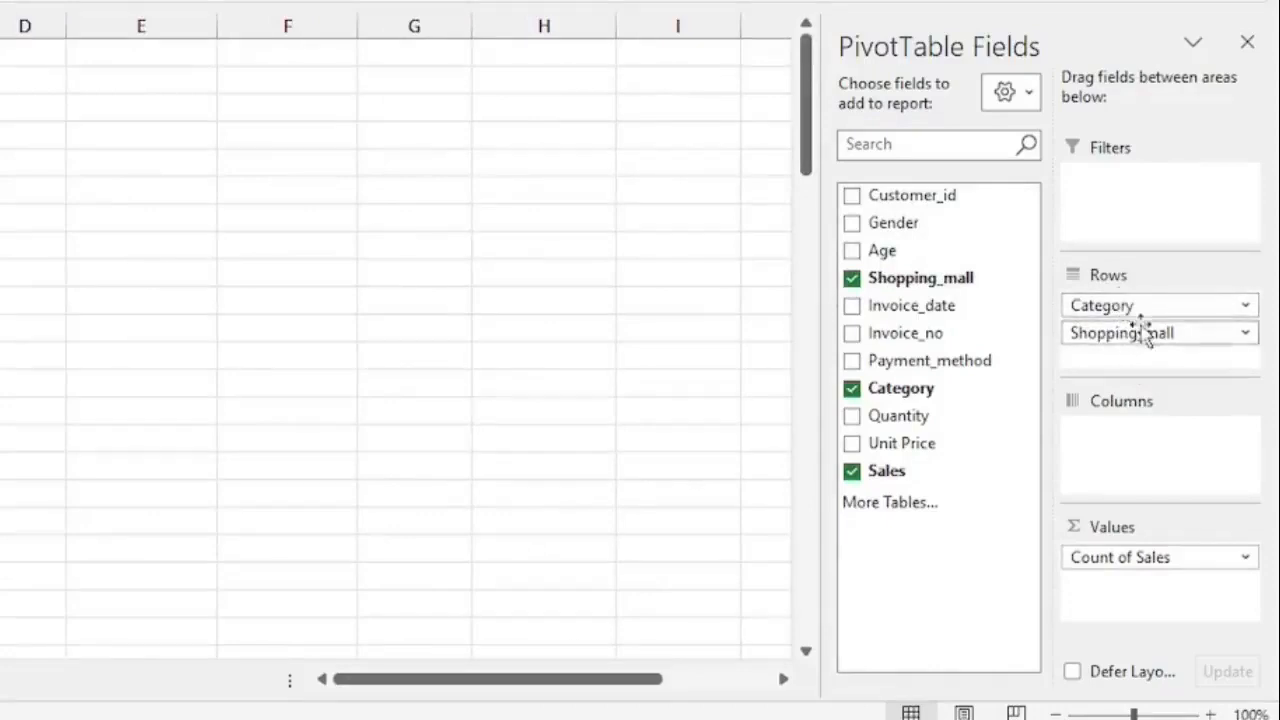
left_click_drag(1138, 340, 1134, 294)
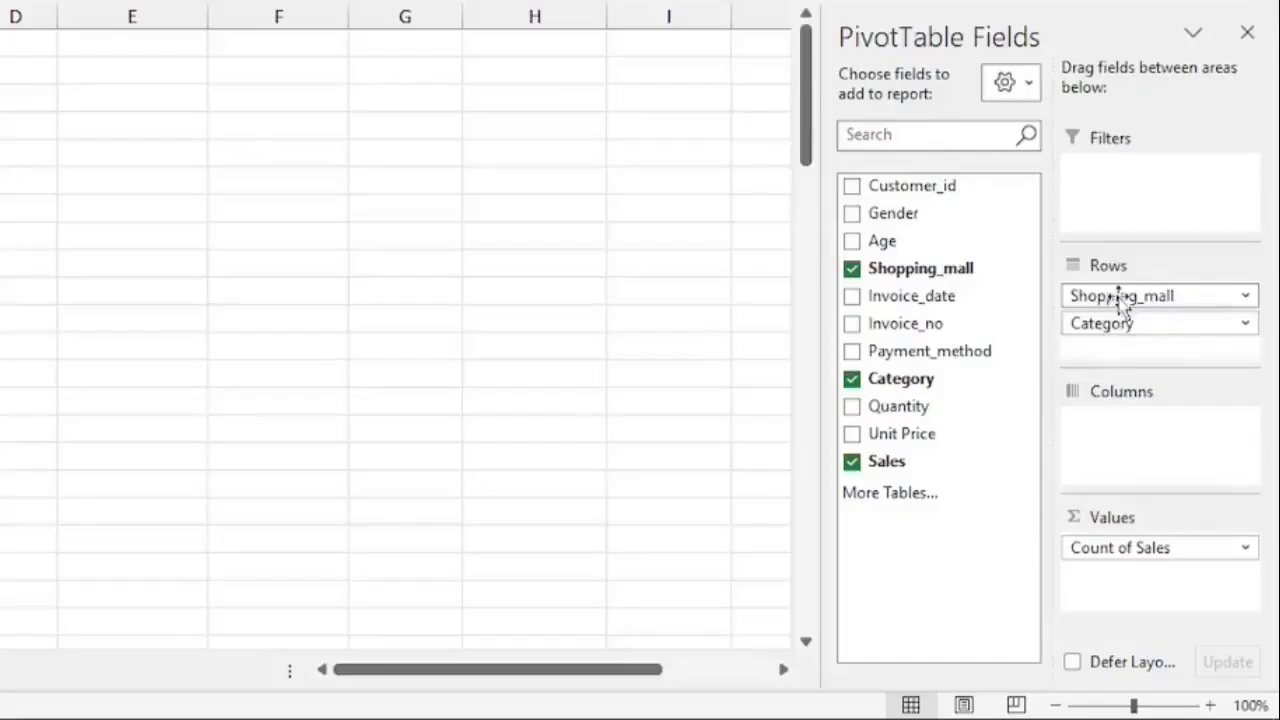
left_click_drag(1077, 294, 1133, 360)
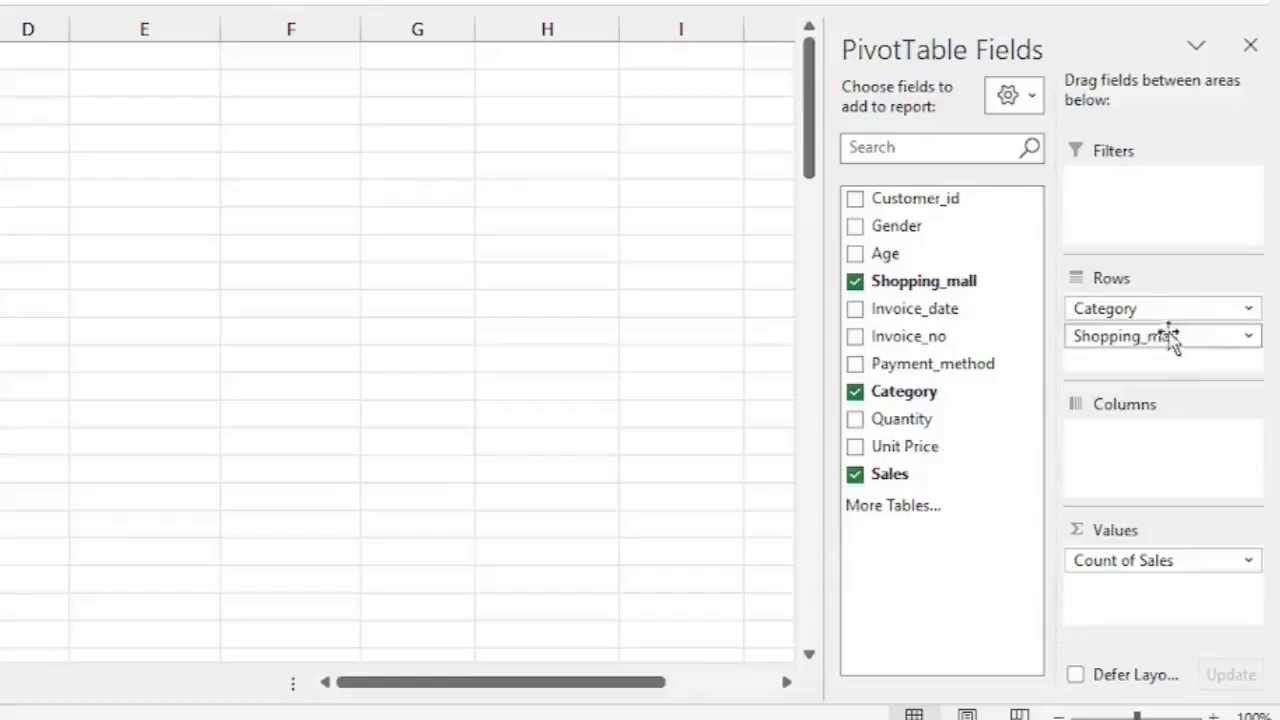
left_click_drag(1163, 346, 1148, 300)
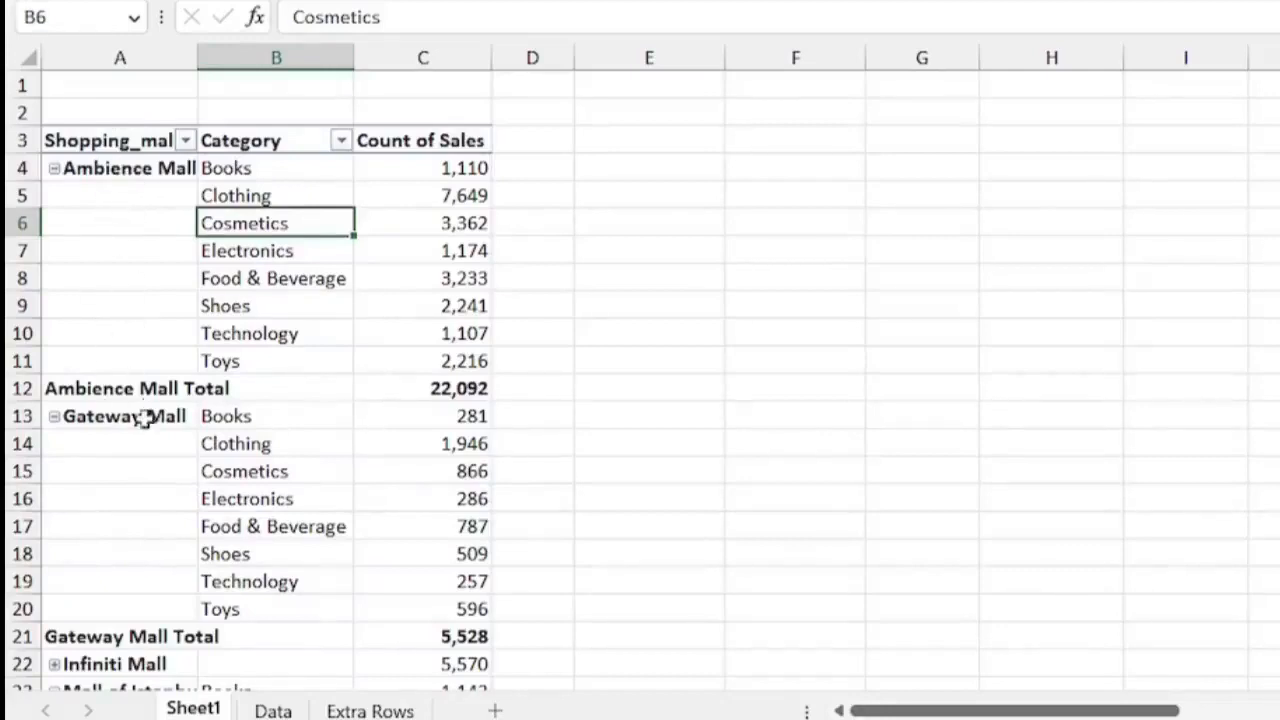
Set the report layout to repeat all item labels, then switch back to not repeating them.
left_click(119, 176)
left_click(116, 195)
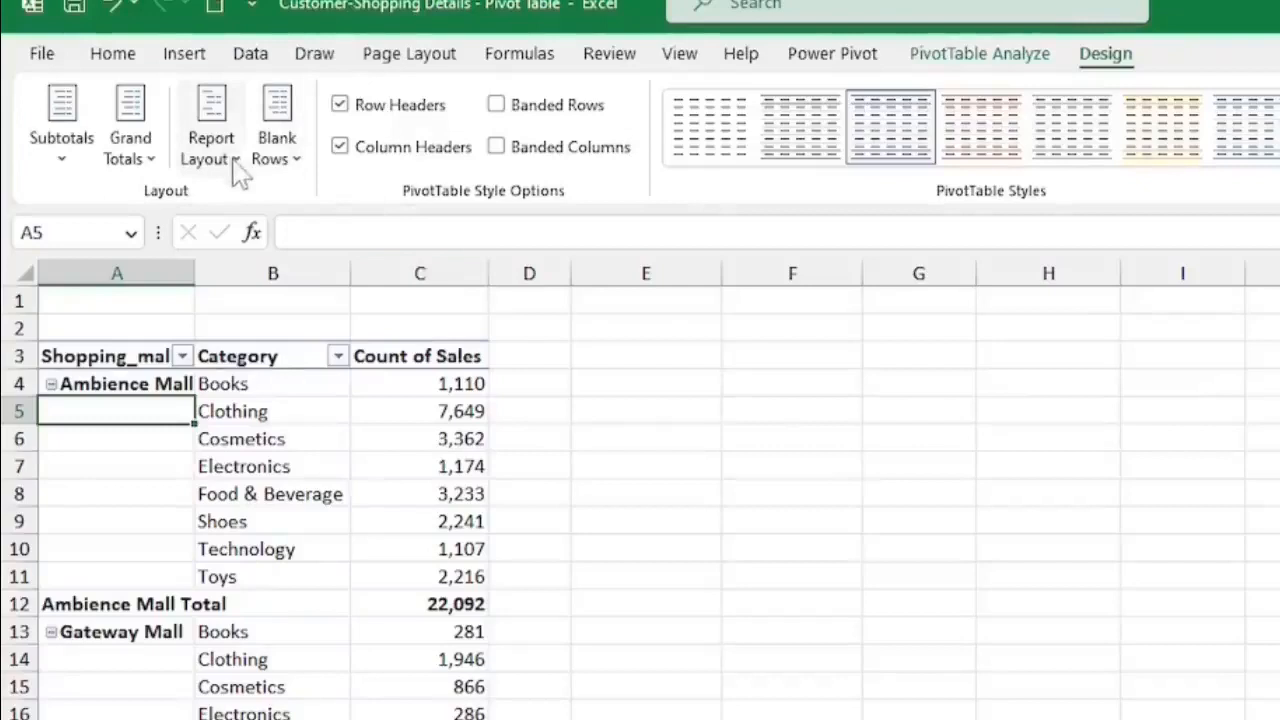
left_click(236, 162)
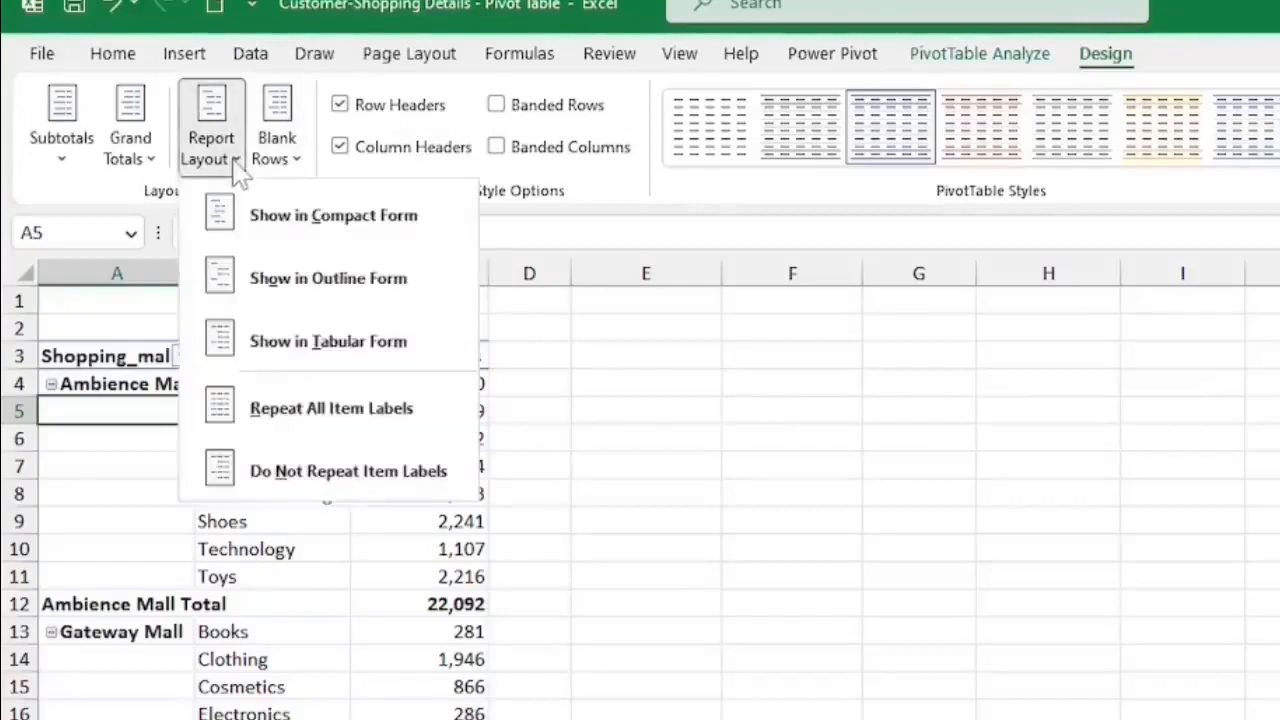
left_click(310, 418)
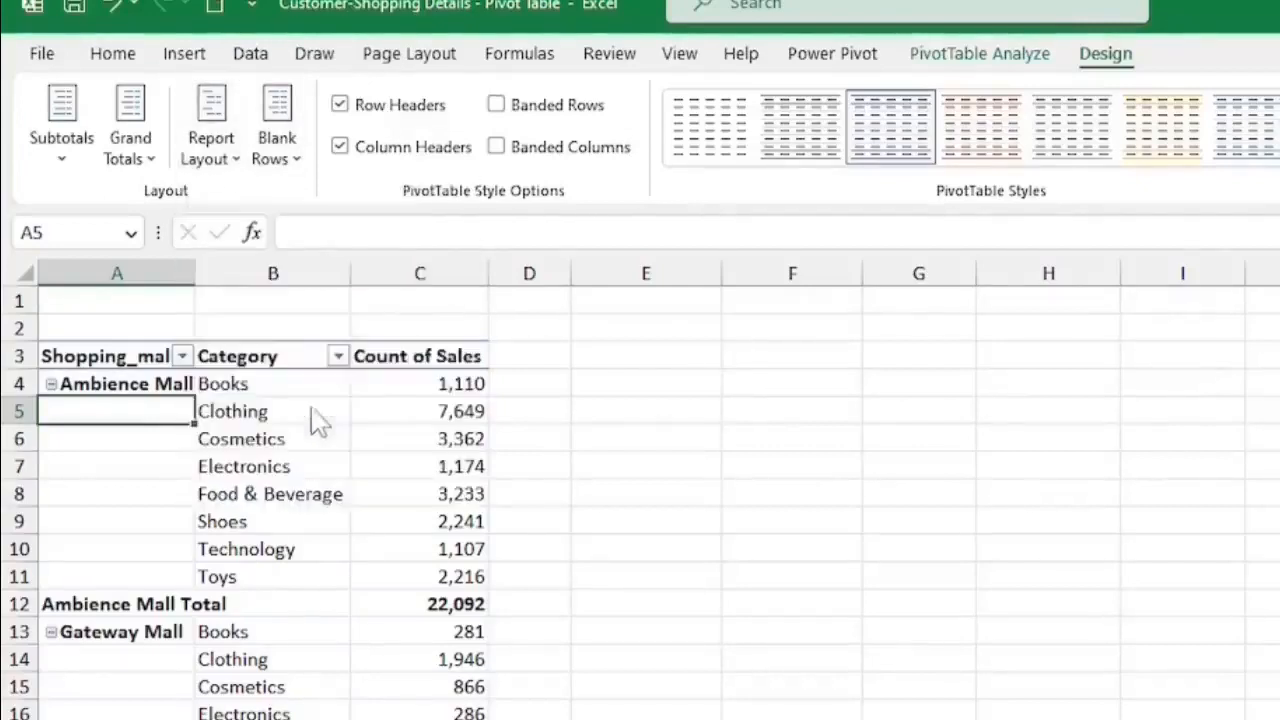
left_click(212, 150)
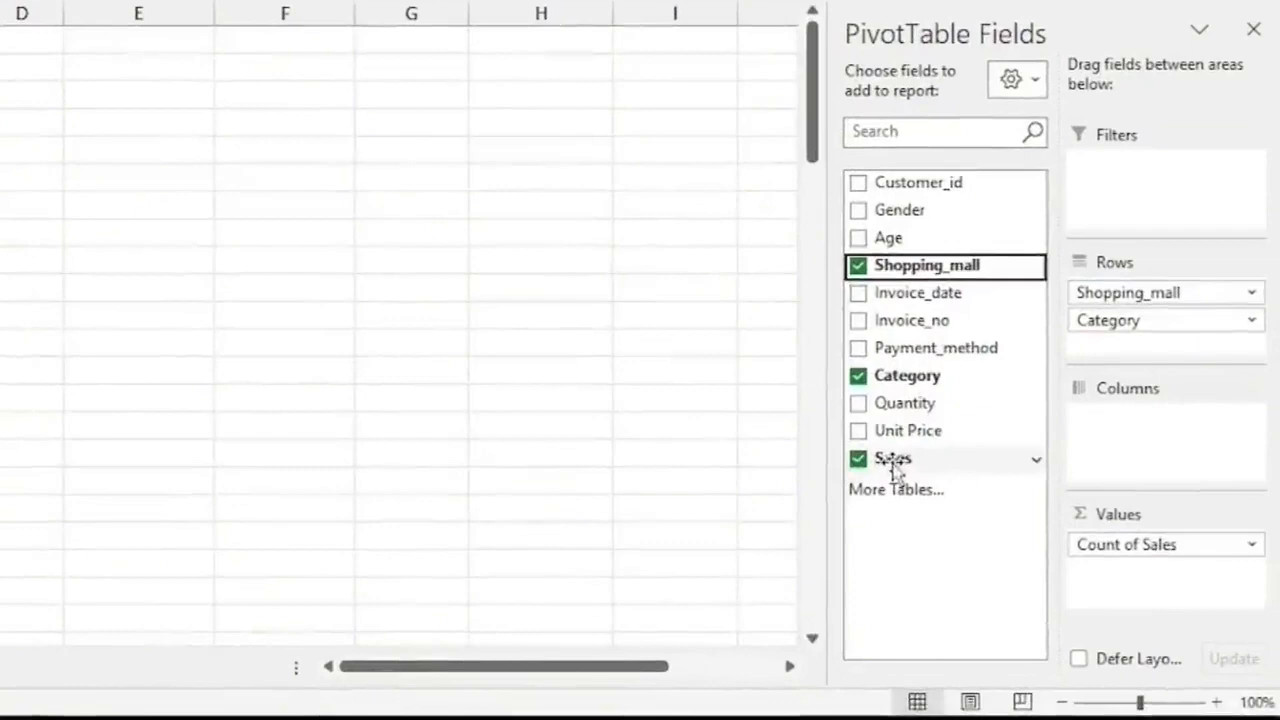
Add Sales to Values again and format the Sum of Sales as Currency with 0 decimal places.
left_click_drag(893, 462, 1131, 582)
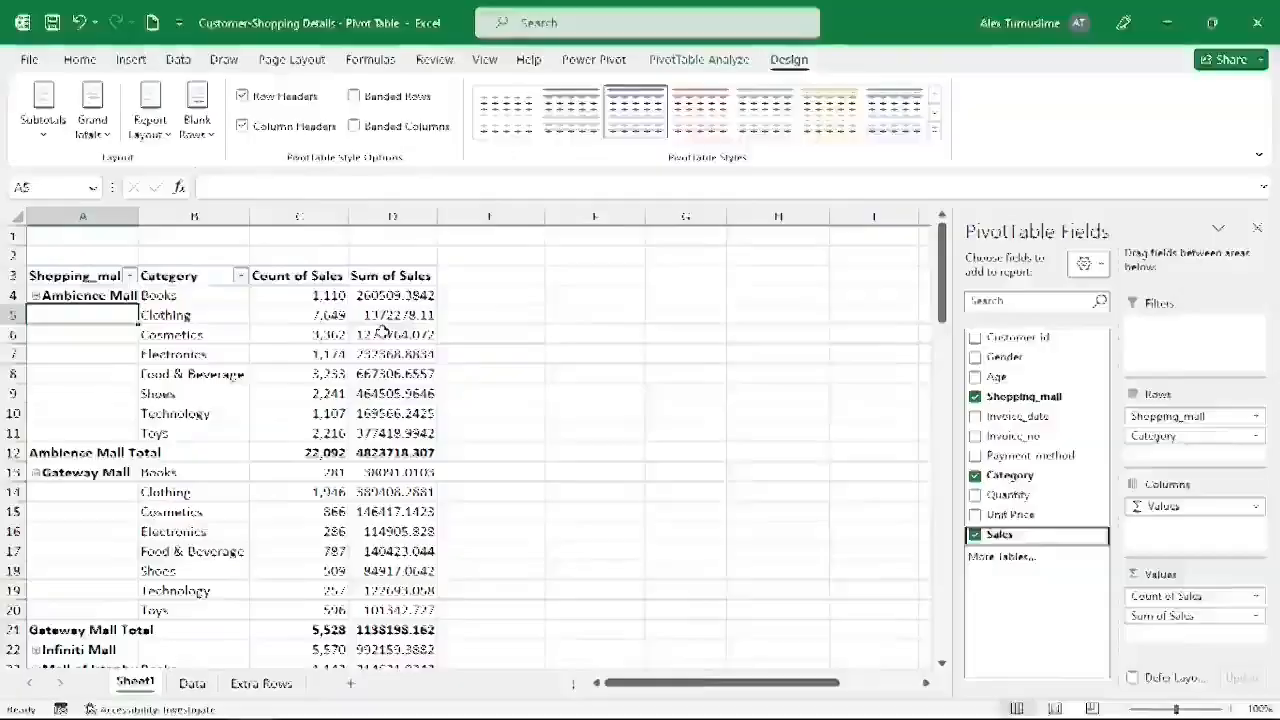
right_click(40, 182)
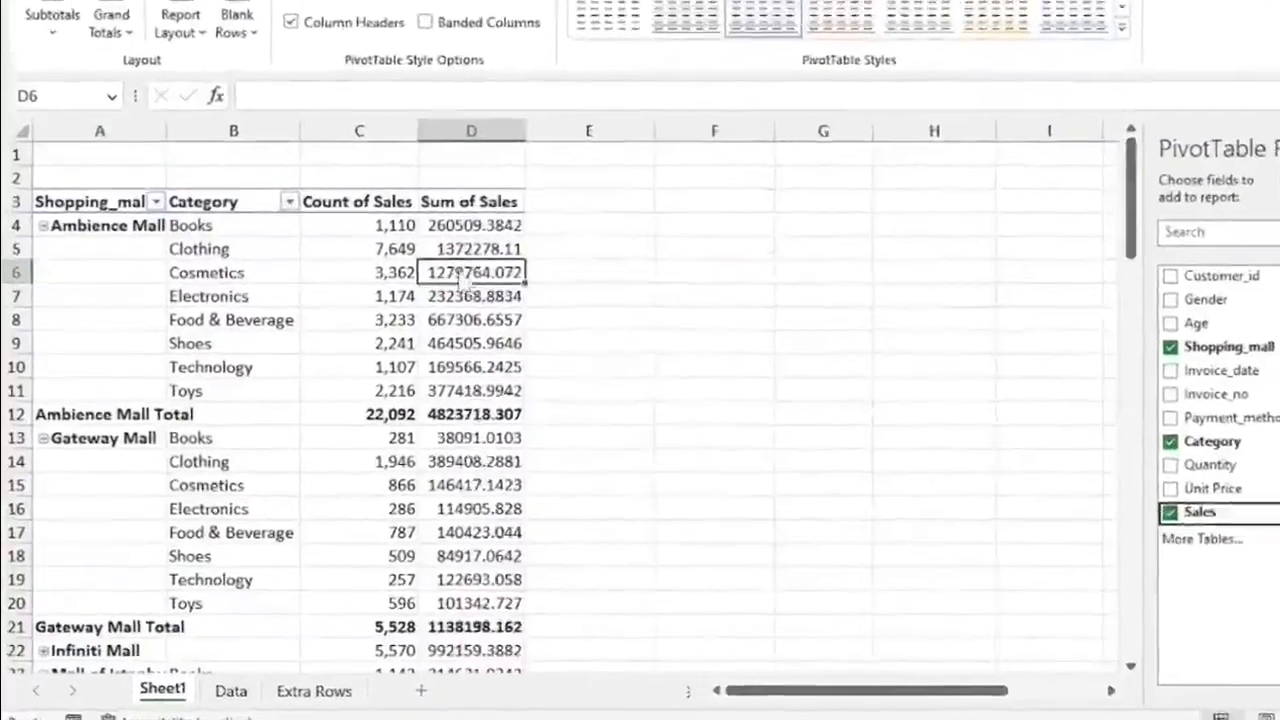
left_click(677, 346)
left_click(414, 167)
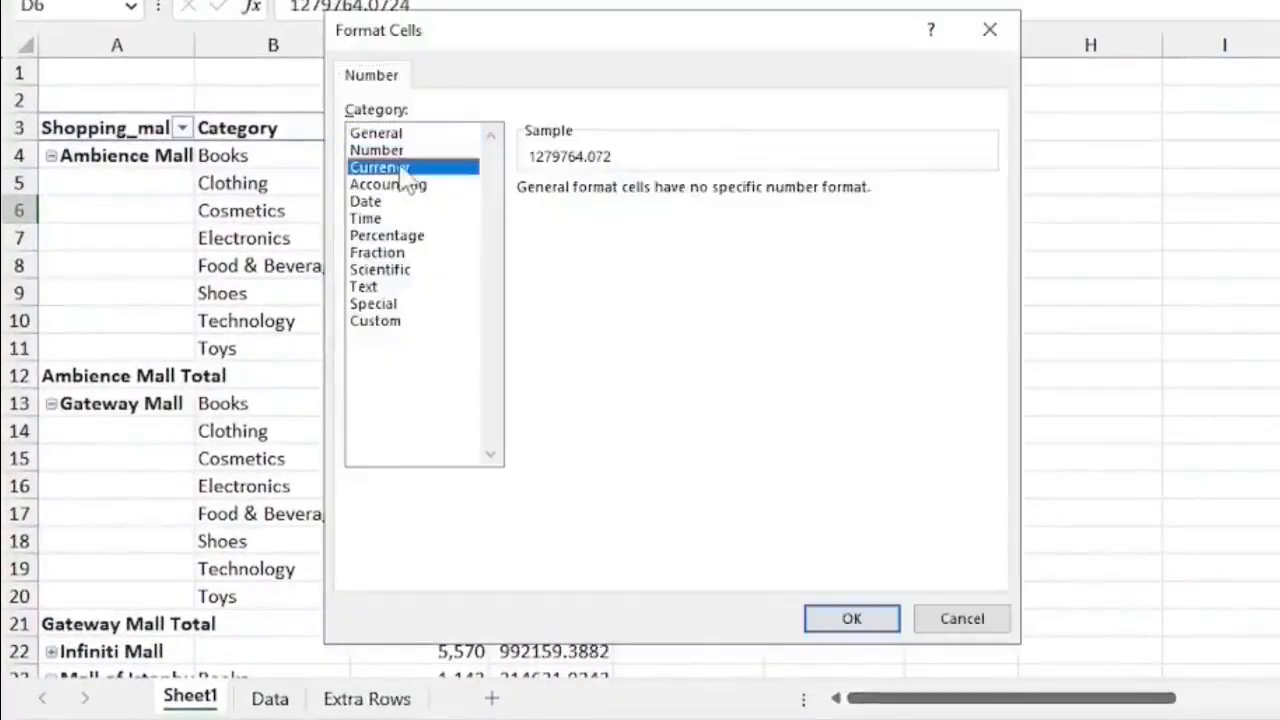
left_click(695, 196)
left_click(695, 196)
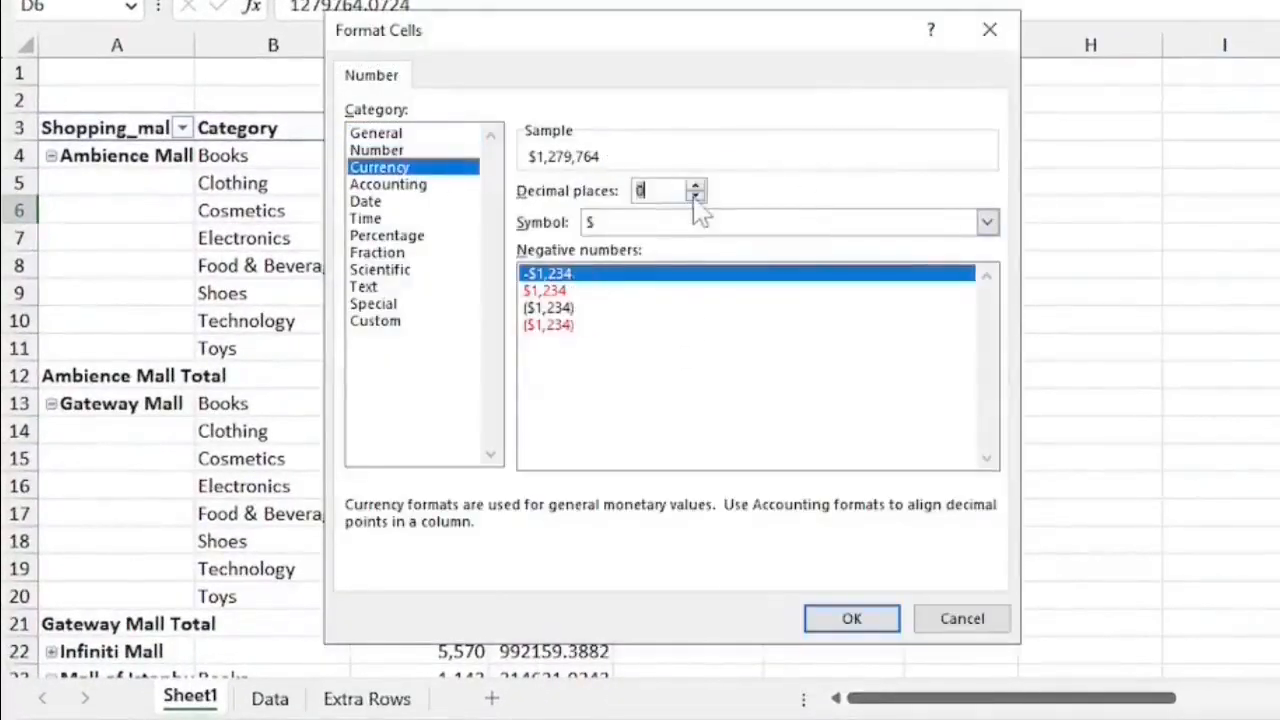
left_click(853, 617)
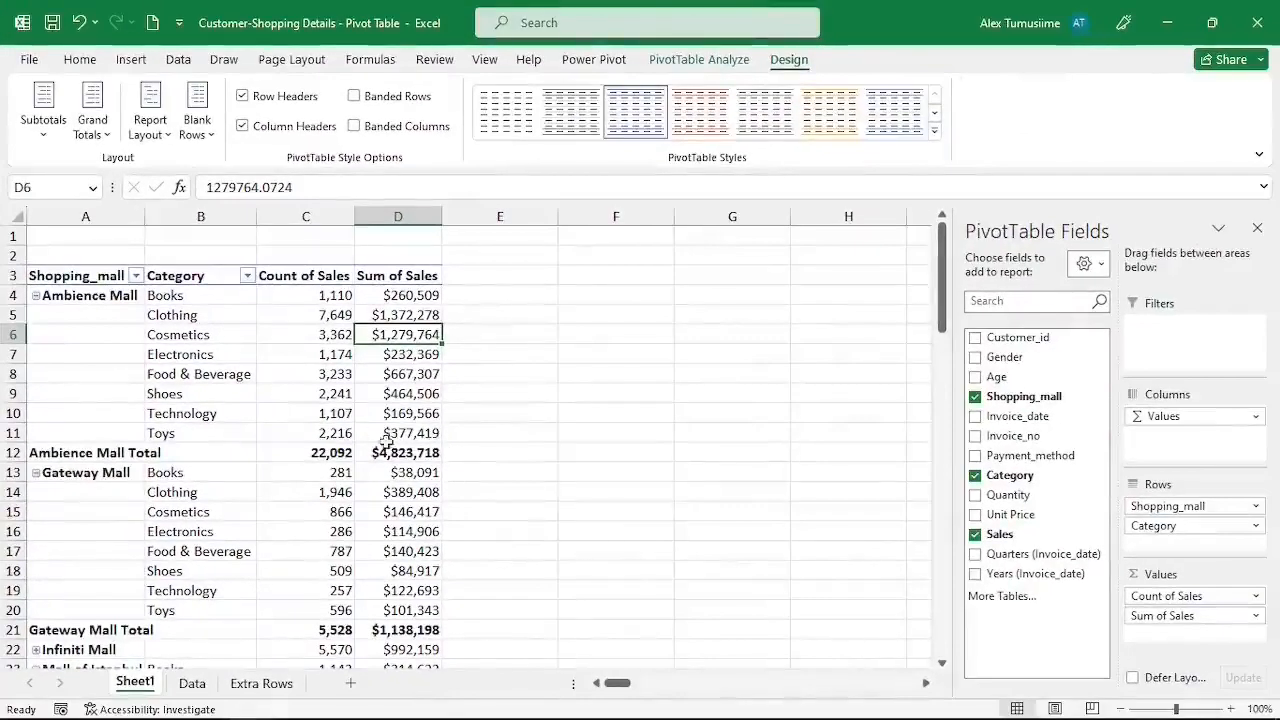
mouse_move(390, 414)
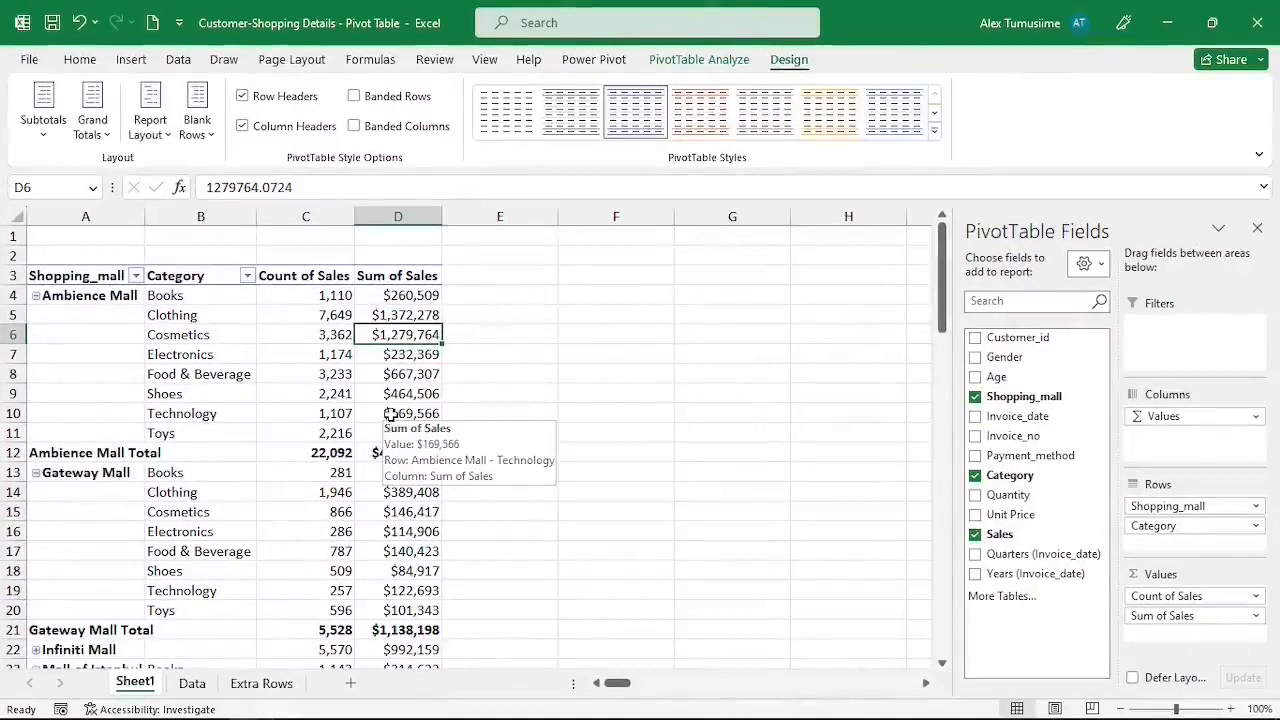